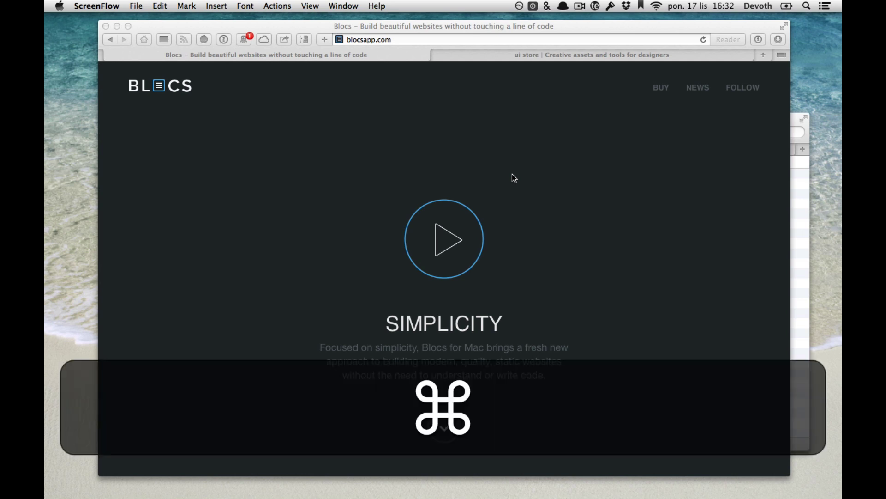
- Launch Blocs.app from Spotlight search
{"action": "key", "text": "super+space"}
{"action": "type", "text": "Blocs.app"}
{"action": "key", "text": "super+Return"}
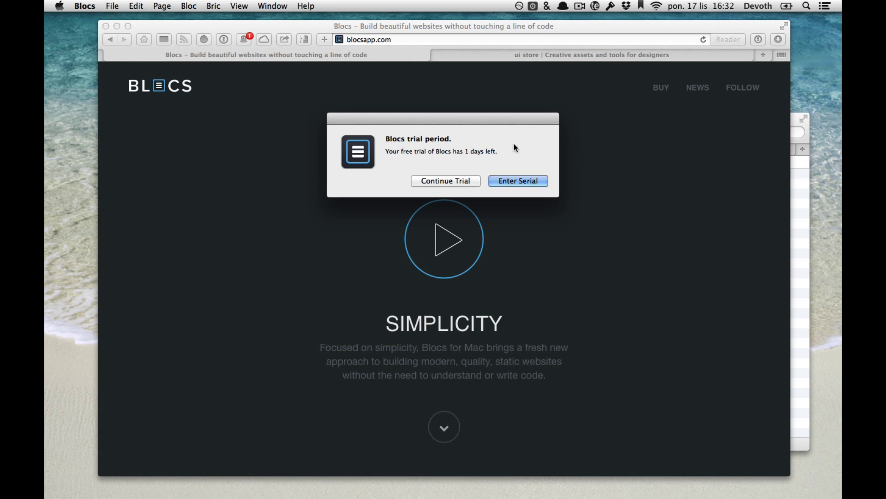
- Continue the free trial and create a new blank project
{"action": "left_click", "coordinate": [451, 179]}
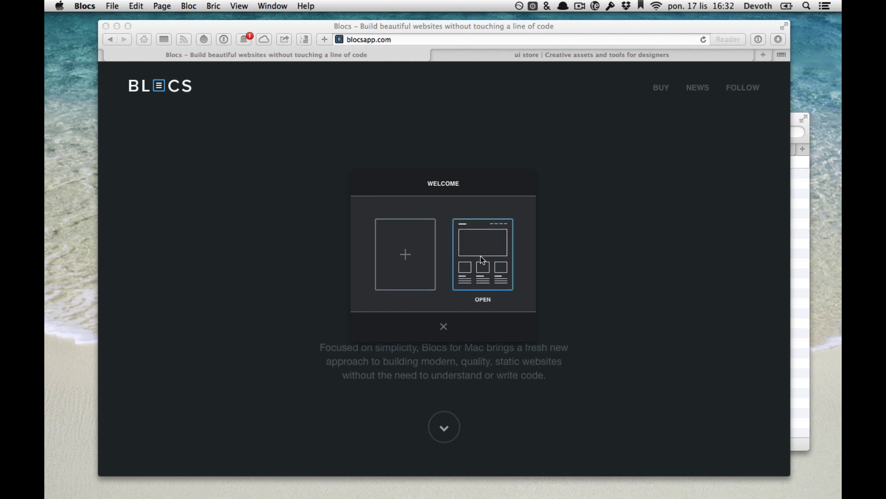
{"action": "left_click", "coordinate": [388, 262]}
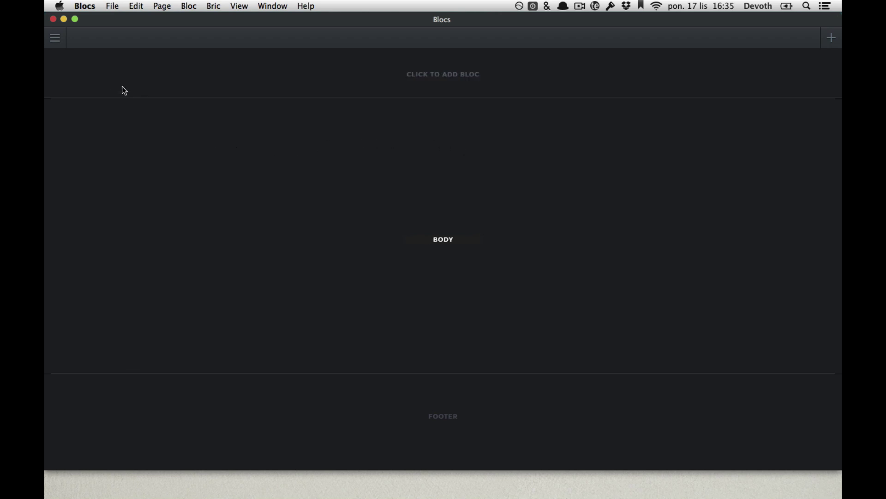
{"action": "left_click", "coordinate": [56, 39]}
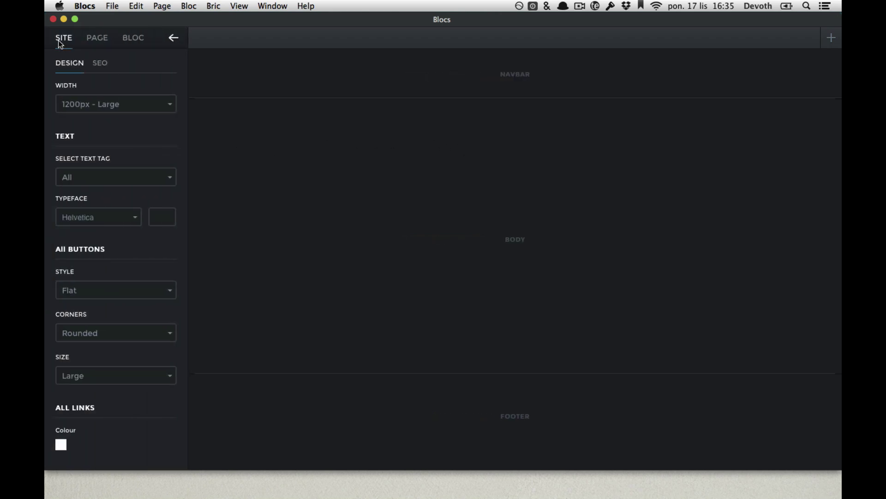
{"action": "left_click", "coordinate": [173, 40]}
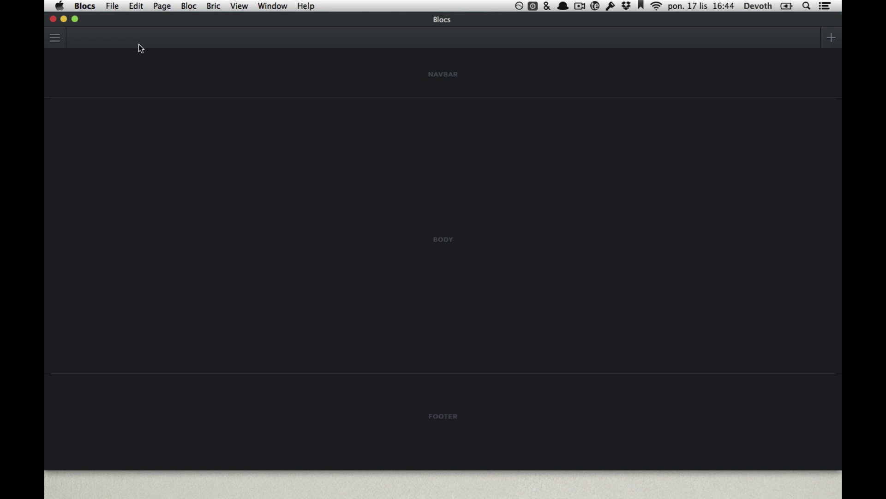
- Set the site title to 'Blocs - test drive' in the SEO settings
{"action": "left_click", "coordinate": [55, 37]}
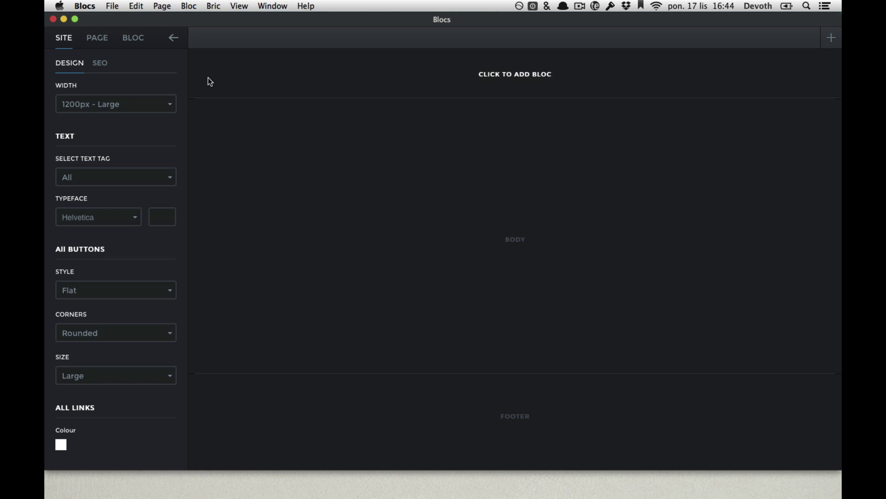
{"action": "left_click", "coordinate": [100, 64]}
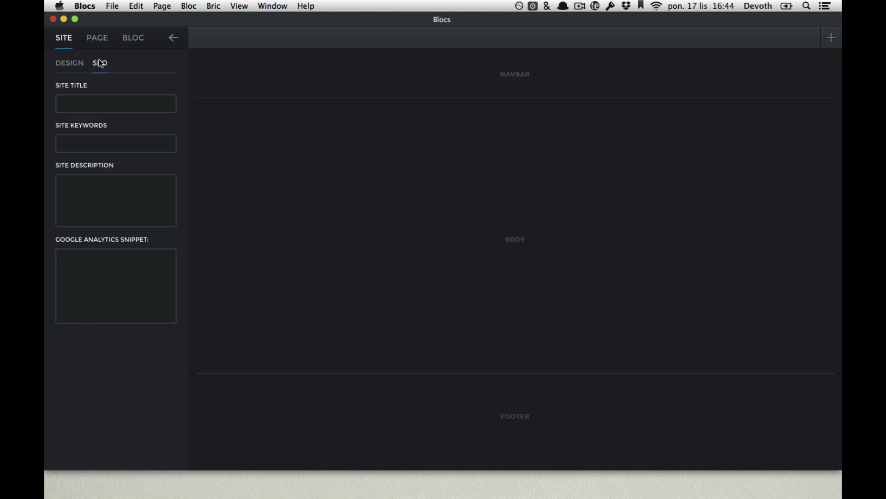
{"action": "left_click", "coordinate": [76, 100]}
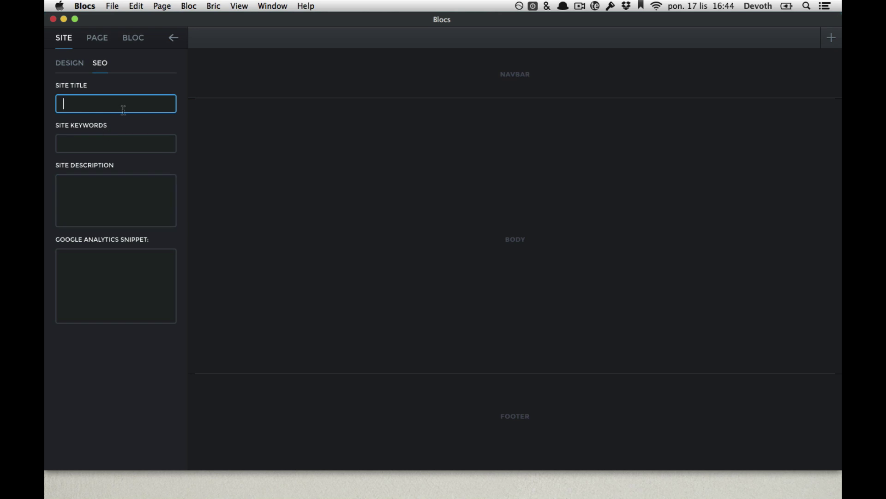
{"action": "type", "text": "B"}
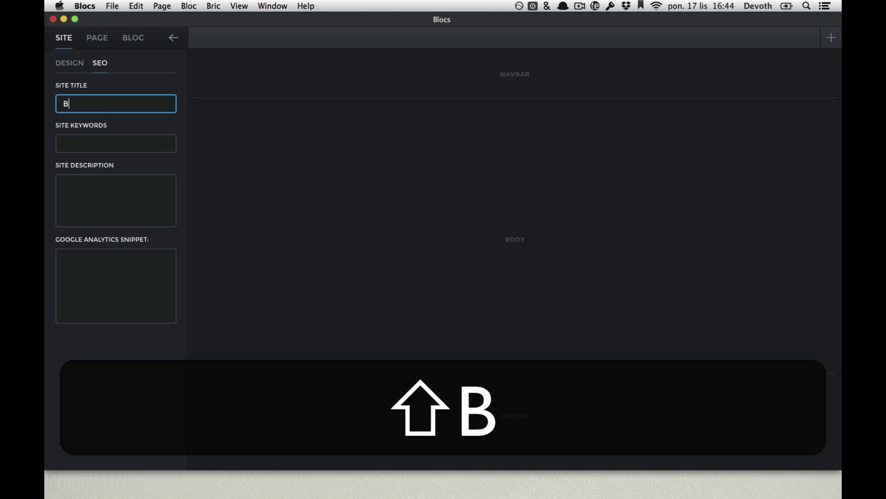
{"action": "type", "text": "locs - tes"}
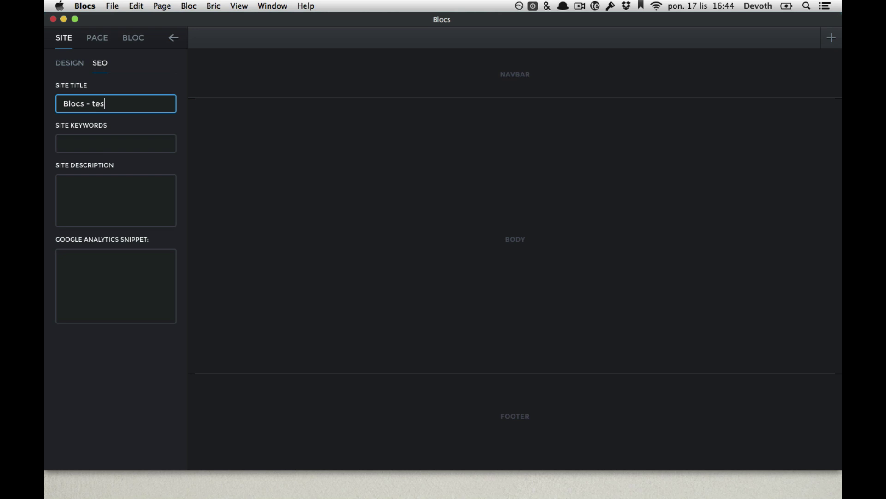
{"action": "type", "text": "t drive"}
{"action": "left_click", "coordinate": [76, 144]}
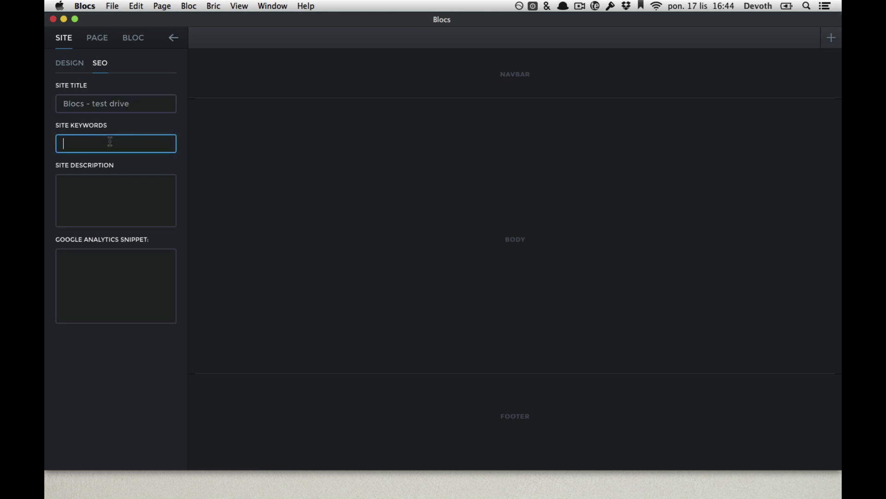
- Set the site width to 992px - Medium in the Design settings
{"action": "left_click", "coordinate": [75, 59]}
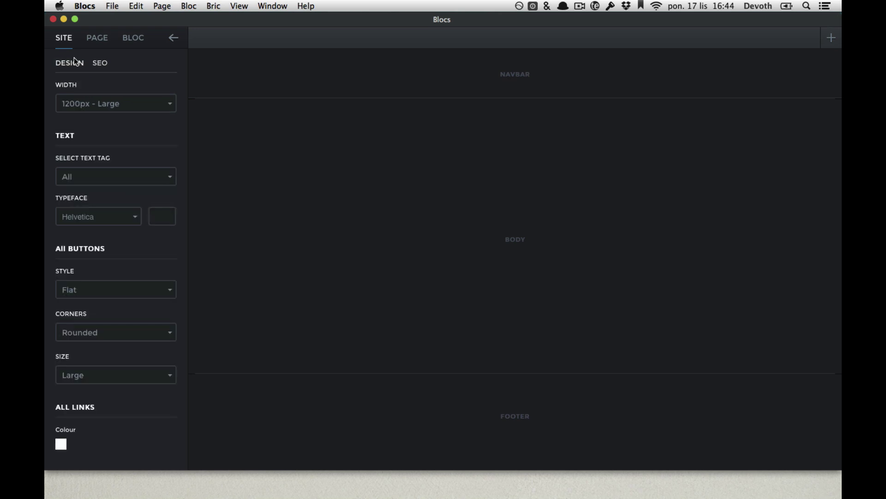
{"action": "left_click", "coordinate": [99, 103]}
{"action": "left_click", "coordinate": [96, 139]}
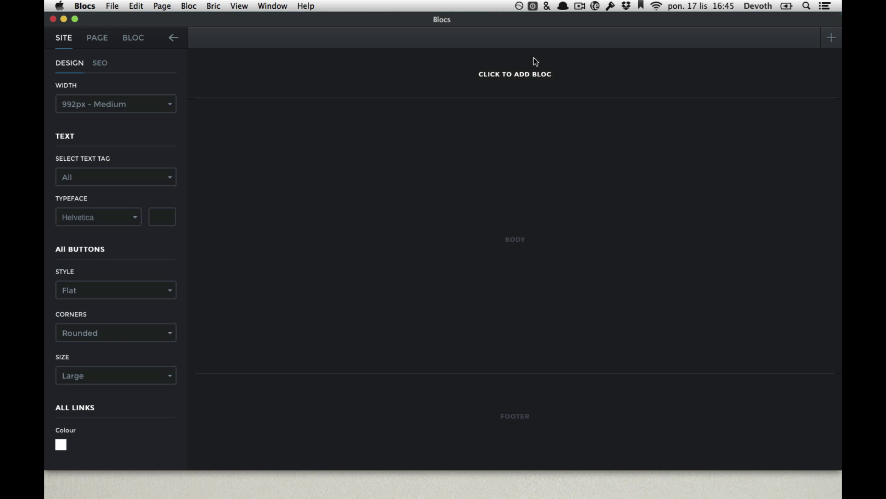
{"action": "left_click", "coordinate": [577, 71]}
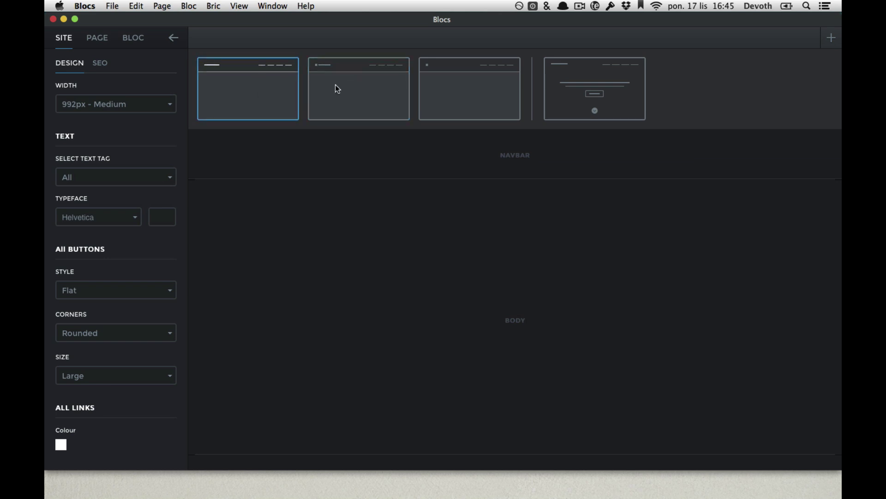
{"action": "left_click", "coordinate": [375, 90]}
{"action": "left_click", "coordinate": [246, 90]}
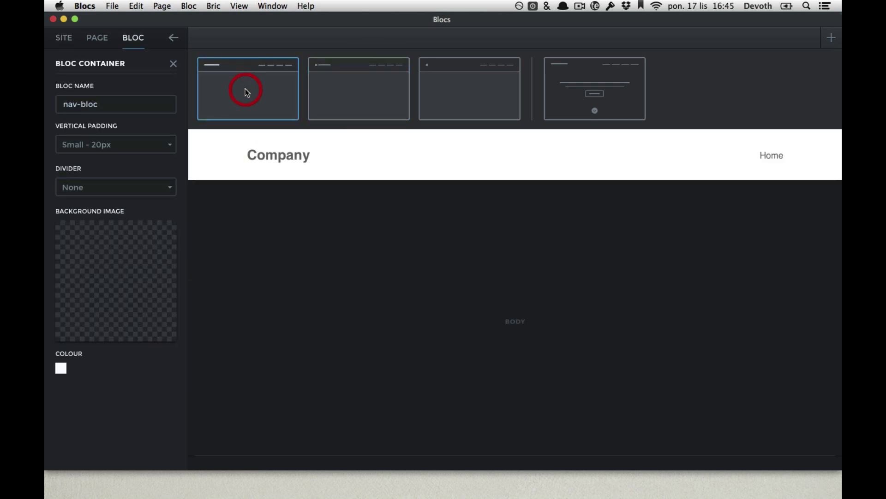
{"action": "left_click", "coordinate": [338, 86]}
{"action": "left_click", "coordinate": [474, 89]}
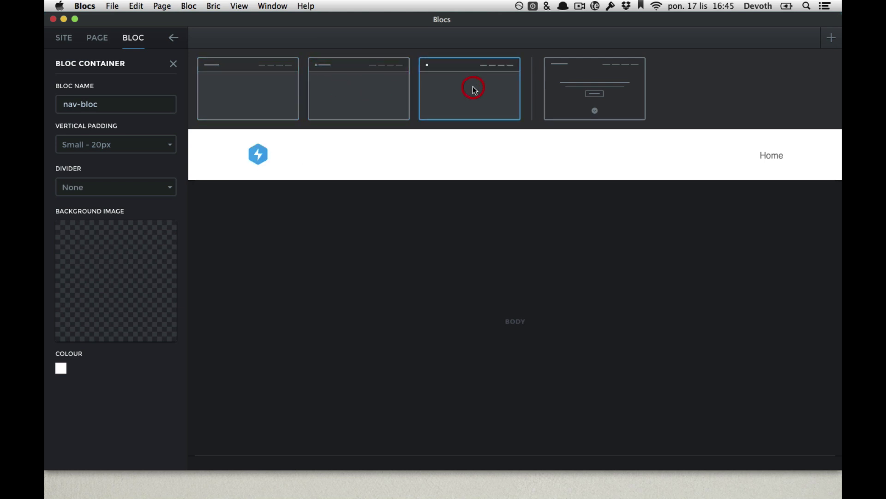
{"action": "left_click", "coordinate": [600, 77]}
{"action": "left_click", "coordinate": [470, 91]}
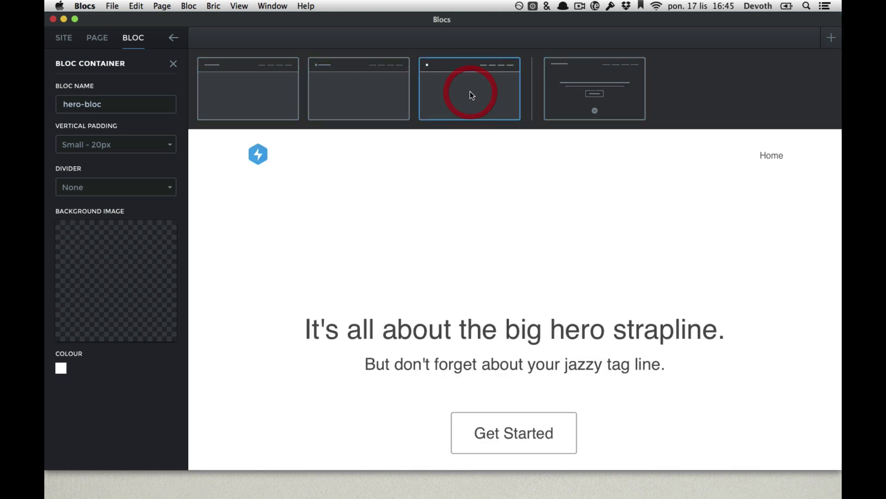
{"action": "left_click", "coordinate": [355, 109]}
{"action": "left_click", "coordinate": [235, 95]}
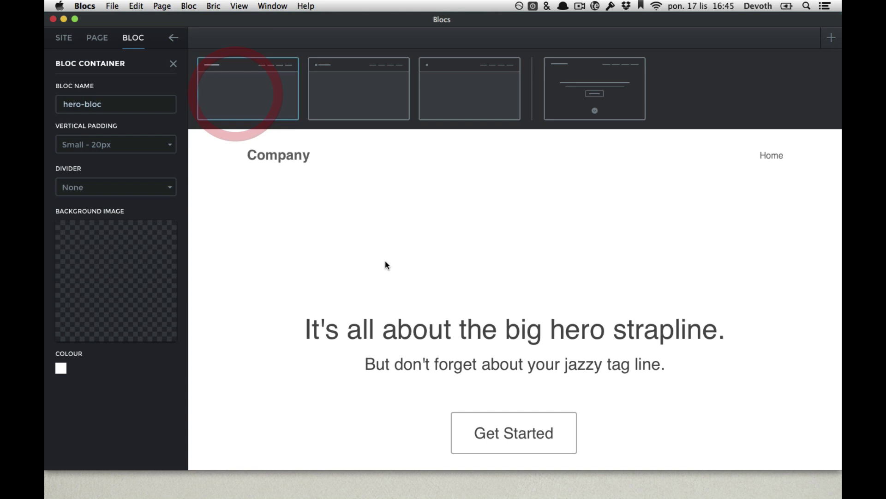
{"action": "key", "text": "Escape"}
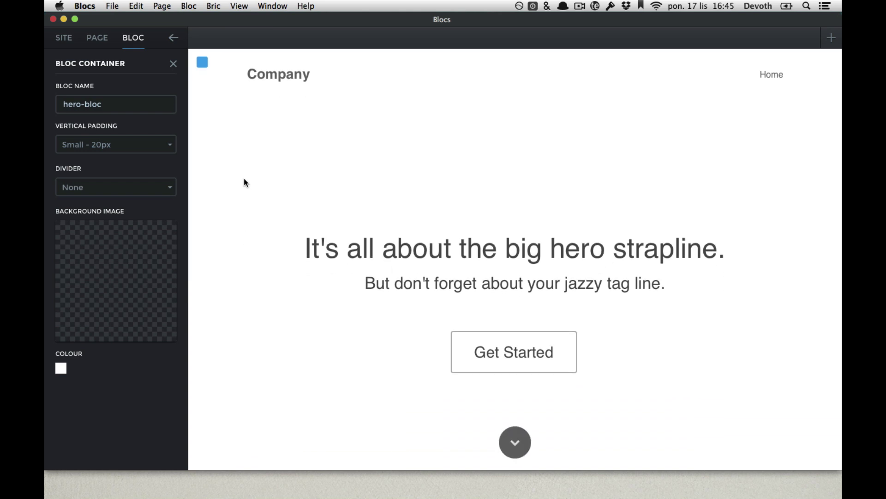
{"action": "key", "text": "super+BackSpace"}
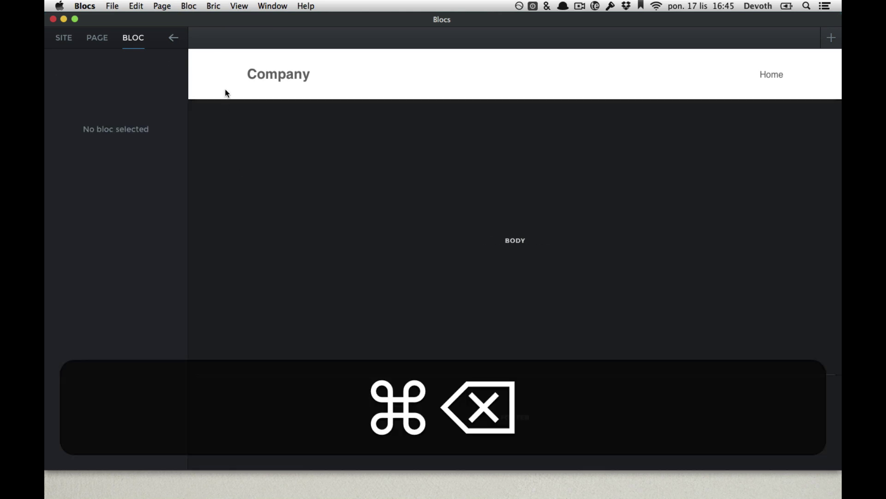
{"action": "left_click", "coordinate": [197, 61]}
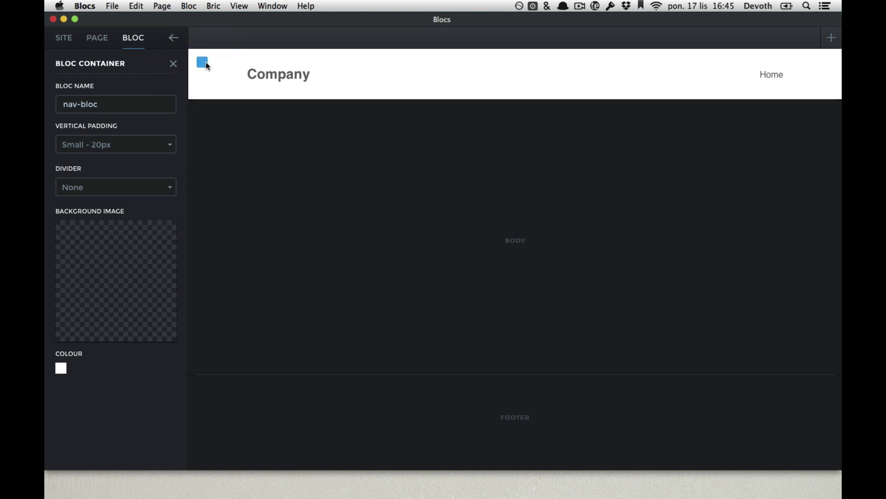
{"action": "left_click", "coordinate": [242, 193]}
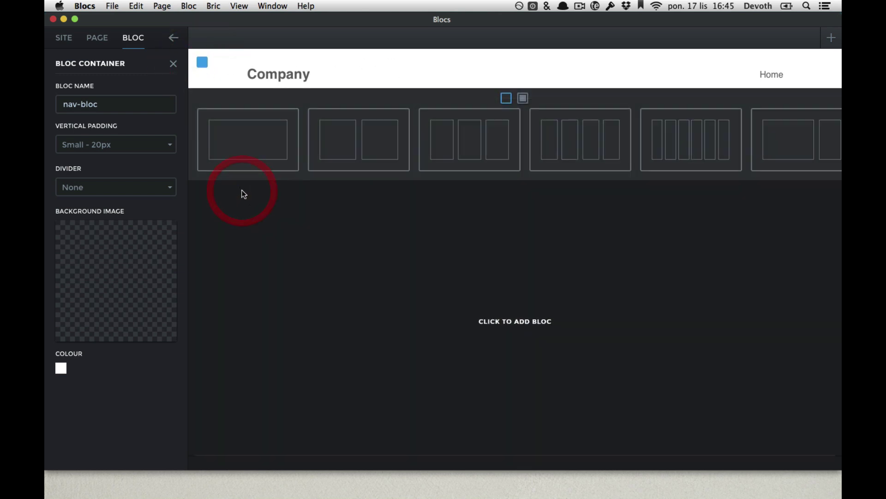
{"action": "left_click", "coordinate": [311, 82]}
{"action": "left_click", "coordinate": [201, 61]}
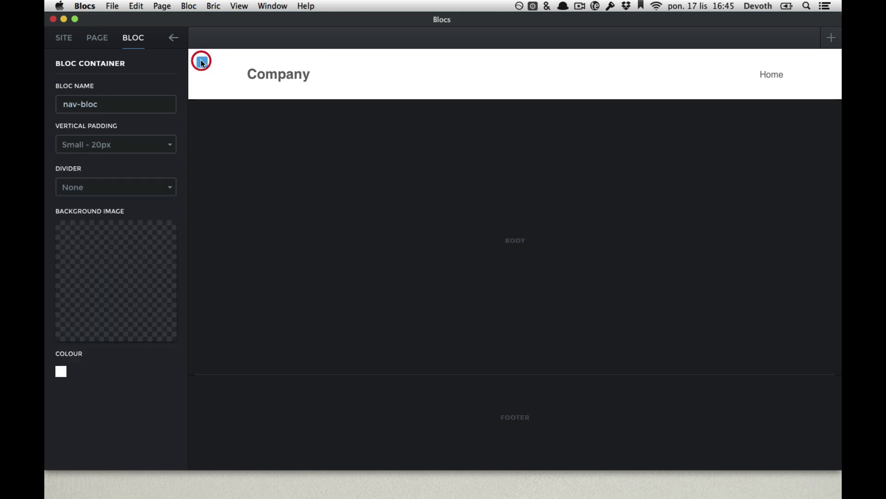
{"action": "left_click", "coordinate": [391, 77]}
{"action": "key", "text": "super+BackSpace"}
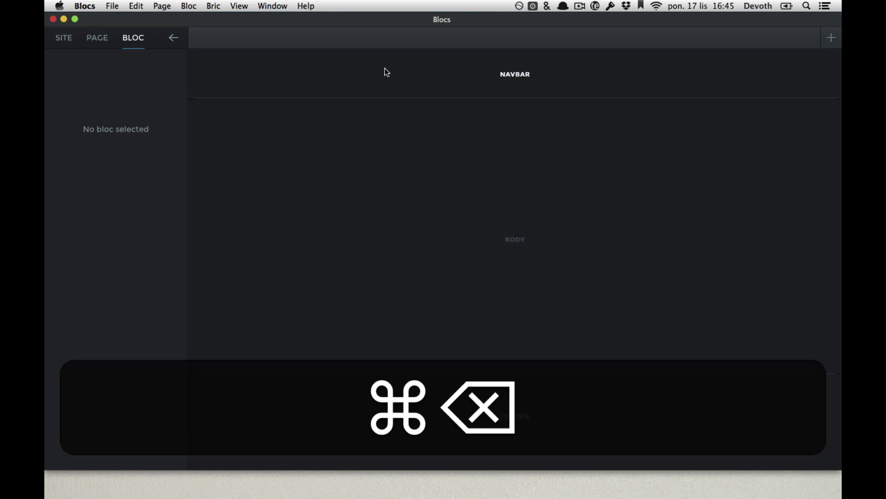
- Insert a plain Company navbar, then delete it
{"action": "left_click", "coordinate": [458, 81]}
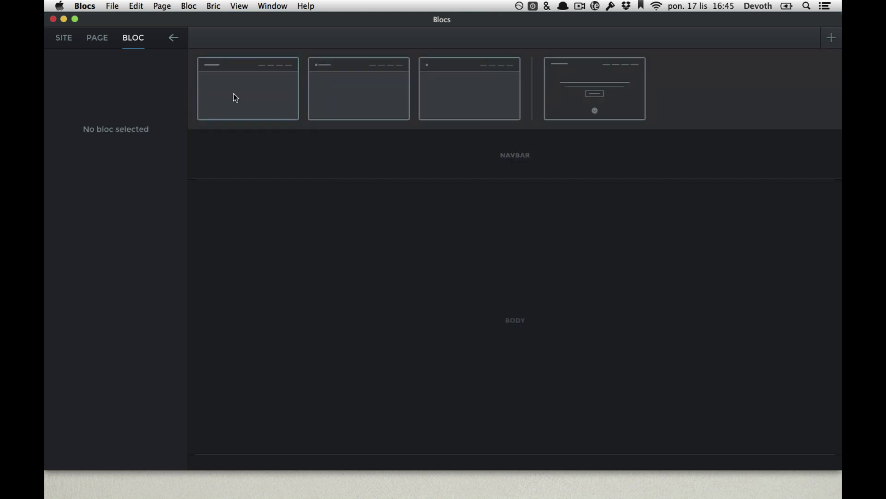
{"action": "left_click", "coordinate": [268, 82]}
{"action": "left_click", "coordinate": [345, 92]}
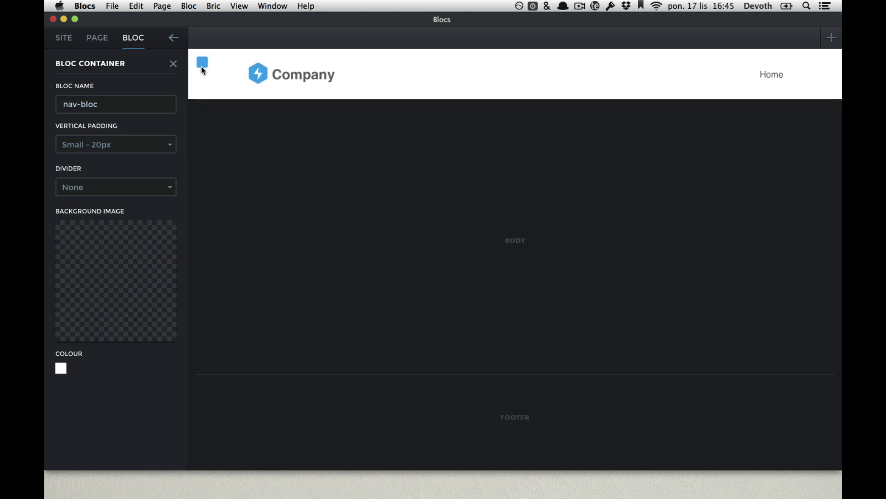
{"action": "left_click", "coordinate": [289, 76]}
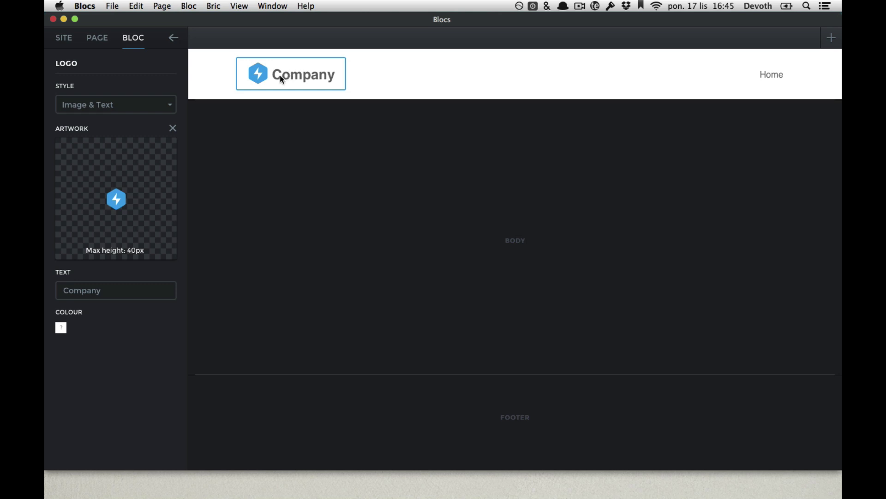
{"action": "left_click", "coordinate": [204, 78]}
{"action": "key", "text": "super+BackSpace"}
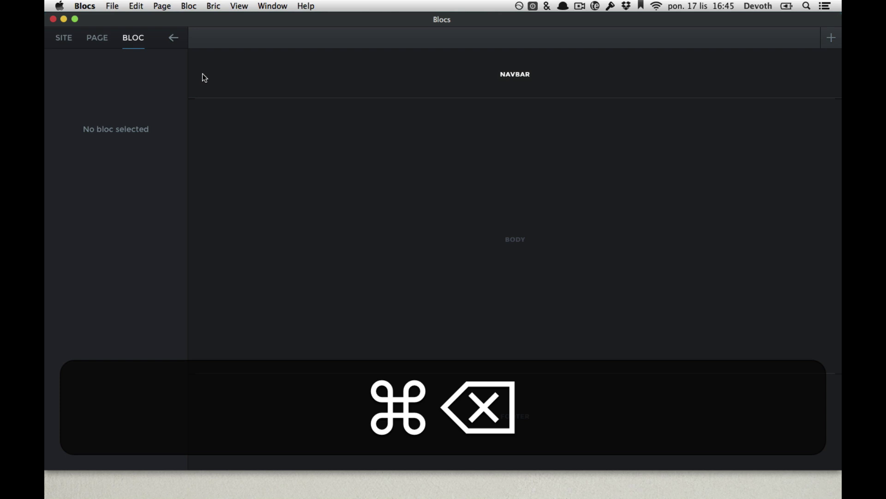
- Insert a navbar with logo and name, choosing the icon-and-text style
{"action": "left_click", "coordinate": [534, 82]}
{"action": "left_click", "coordinate": [211, 107]}
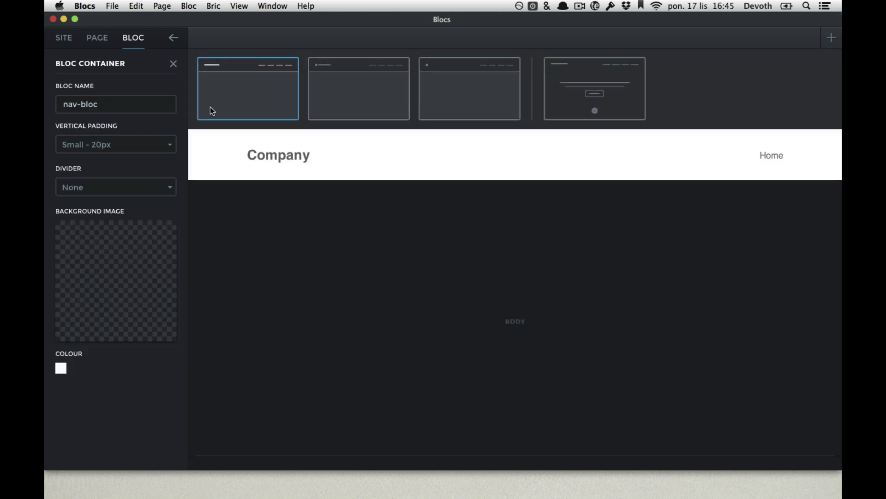
{"action": "left_click", "coordinate": [339, 103]}
{"action": "left_click", "coordinate": [442, 99]}
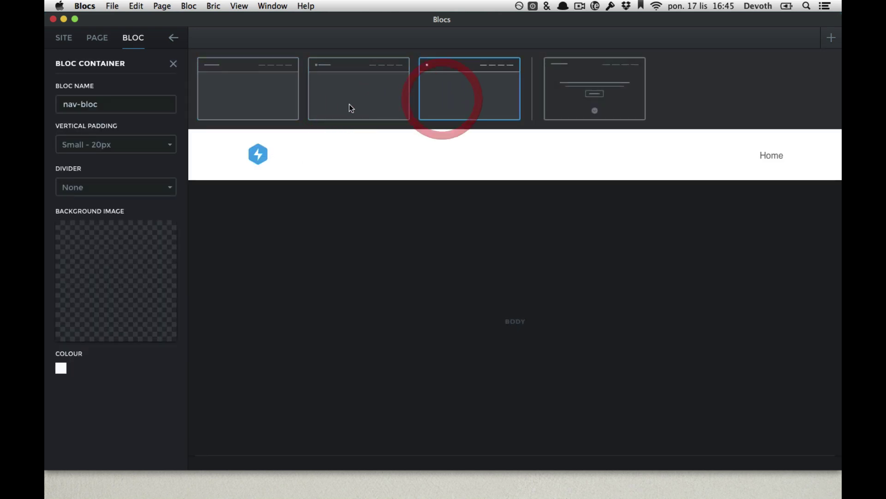
{"action": "left_click", "coordinate": [338, 103]}
{"action": "left_click", "coordinate": [248, 105]}
{"action": "left_click", "coordinate": [310, 106]}
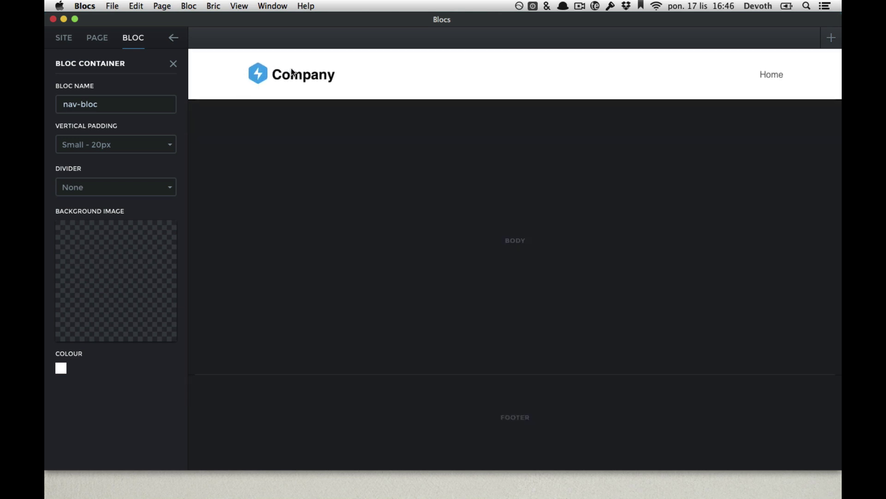
- Set the logo's Style to Image & Text after briefly trying image only
{"action": "left_click", "coordinate": [289, 76]}
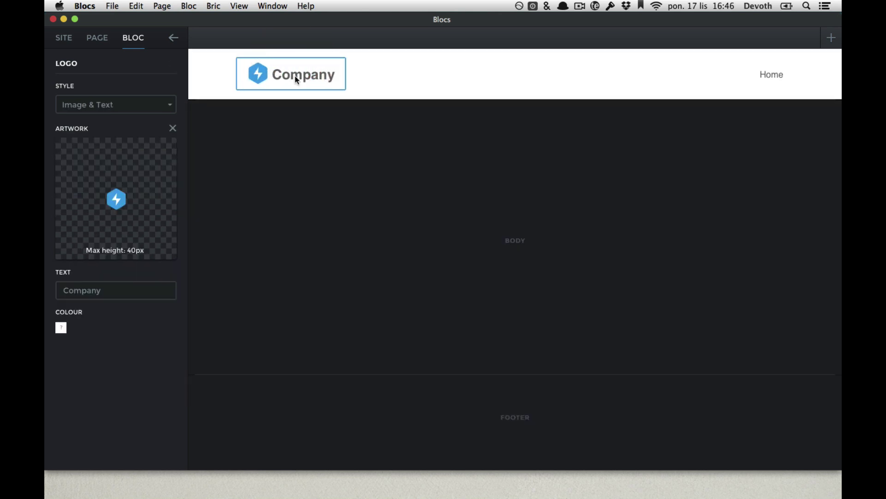
{"action": "left_click", "coordinate": [106, 100]}
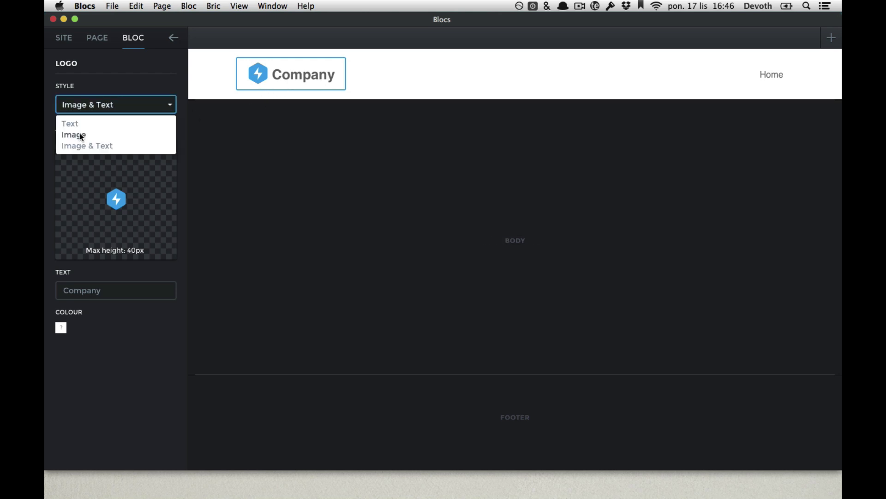
{"action": "left_click", "coordinate": [80, 135]}
{"action": "left_click", "coordinate": [99, 104]}
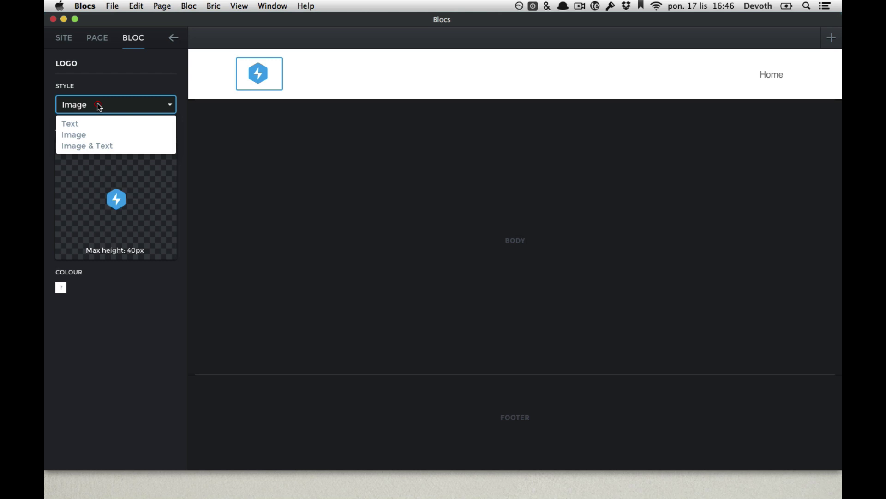
{"action": "left_click", "coordinate": [89, 145]}
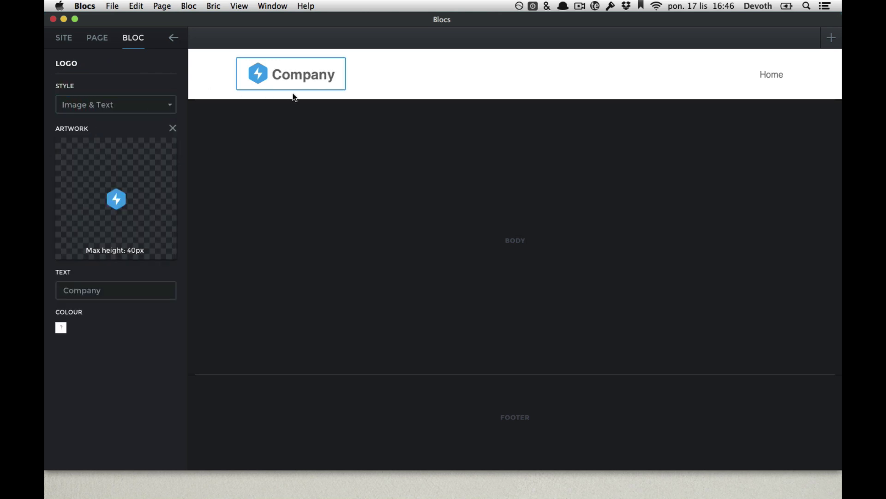
- Replace the logo text 'Company' with 'Blocs test'
{"action": "left_click", "coordinate": [308, 76]}
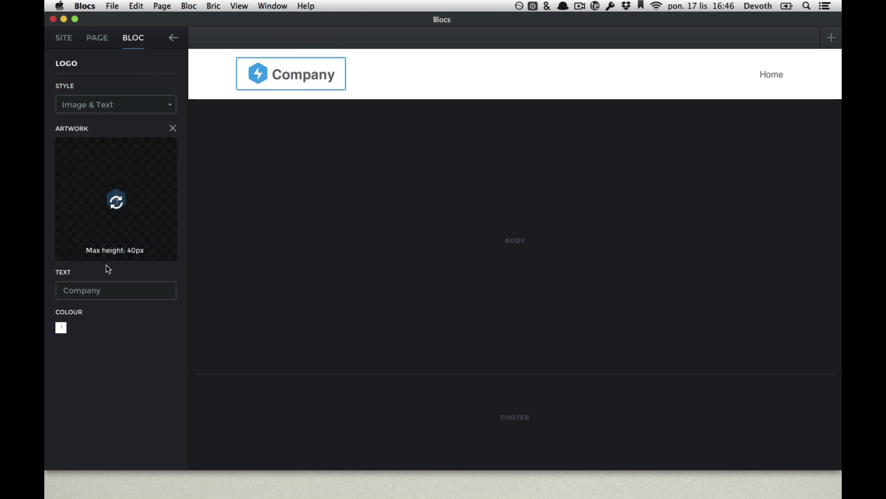
{"action": "left_click", "coordinate": [106, 296]}
{"action": "double_click", "coordinate": [105, 297]}
{"action": "type", "text": "B"}
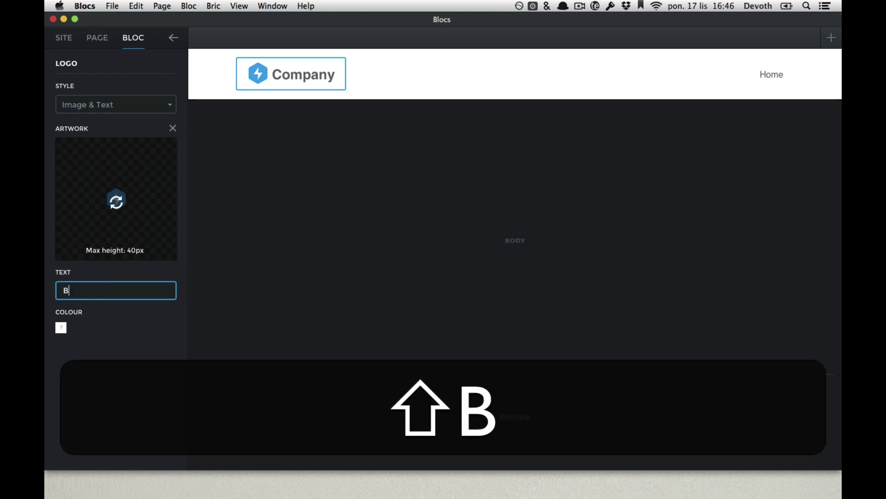
{"action": "type", "text": "locs test"}
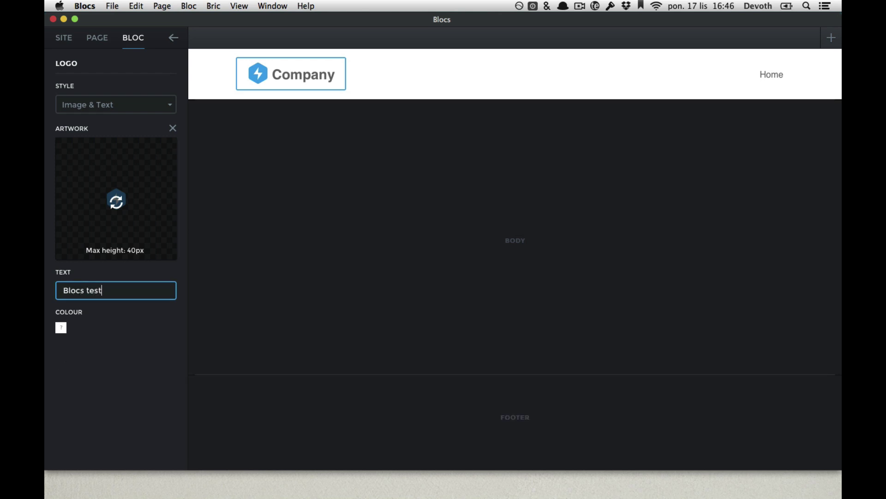
{"action": "key", "text": "Return"}
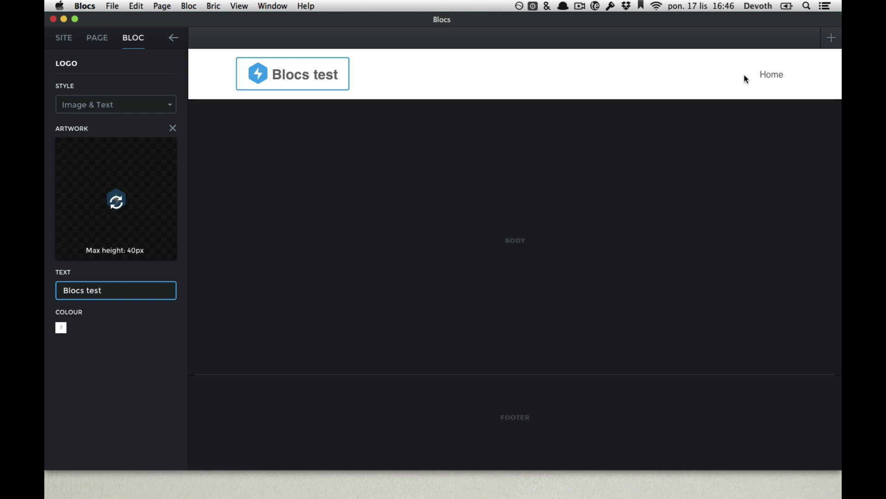
- Add two new pages named About and Gallery
{"action": "left_click", "coordinate": [833, 38]}
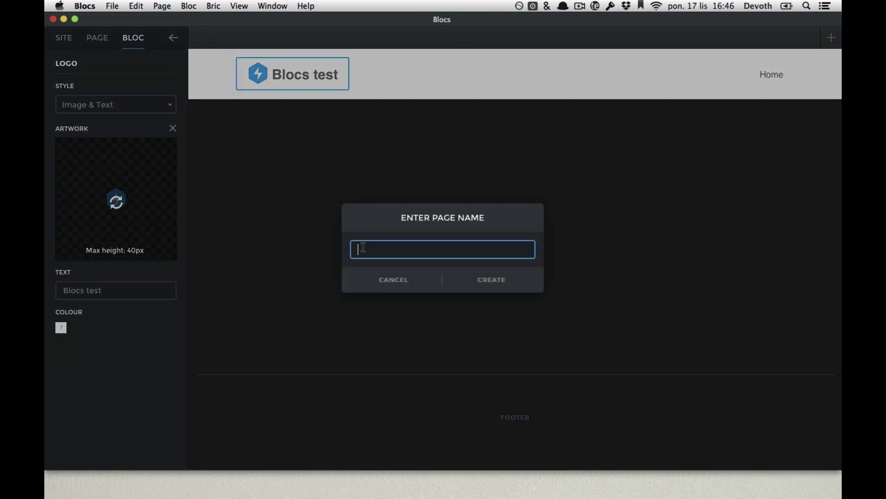
{"action": "type", "text": "About"}
{"action": "key", "text": "Return"}
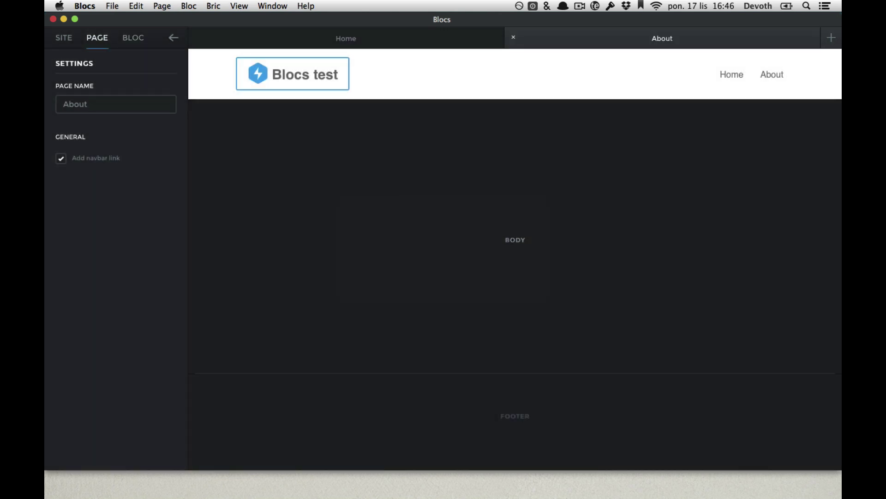
{"action": "left_click", "coordinate": [833, 38]}
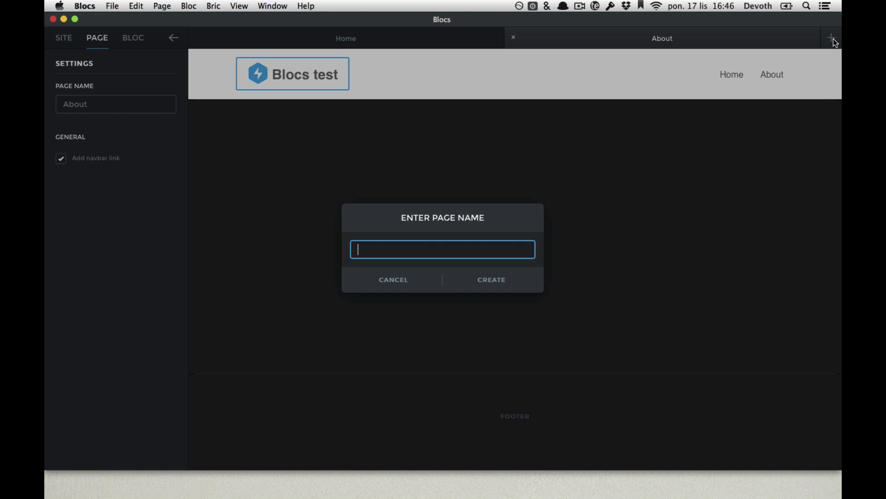
{"action": "type", "text": "G"}
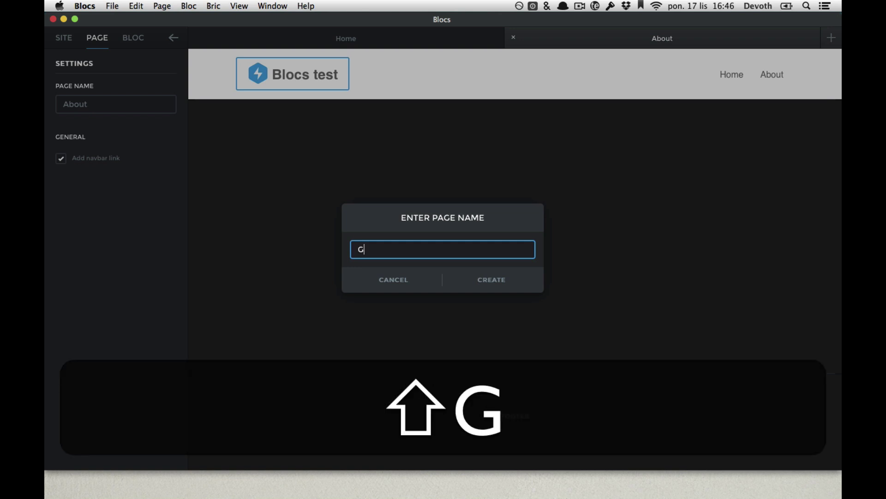
{"action": "type", "text": "allery"}
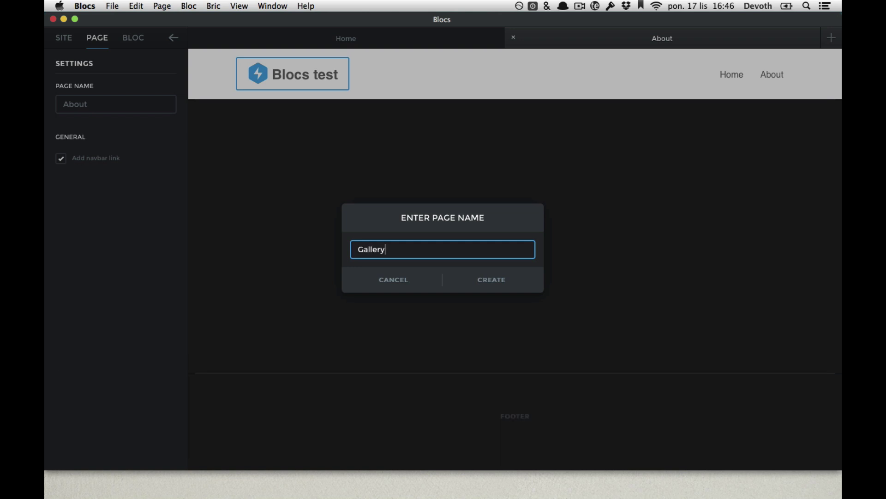
{"action": "key", "text": "Return"}
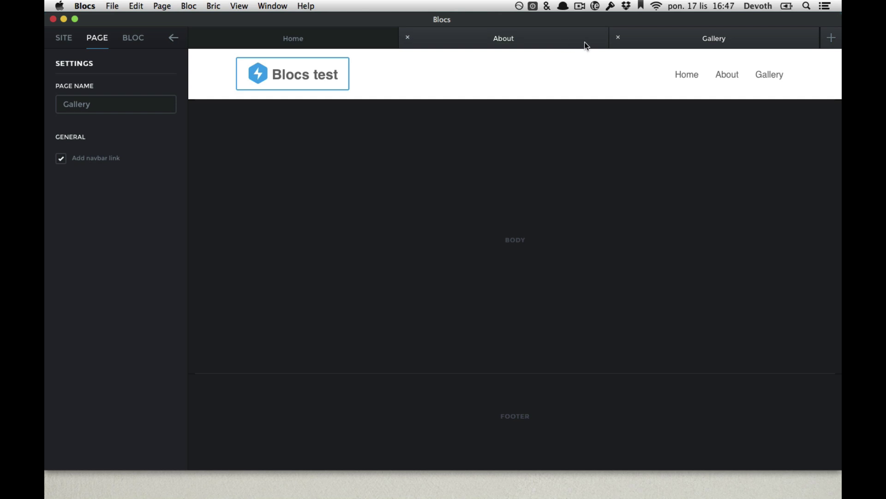
- Cancel deleting the Gallery page and return to the Home page
{"action": "left_click", "coordinate": [618, 38]}
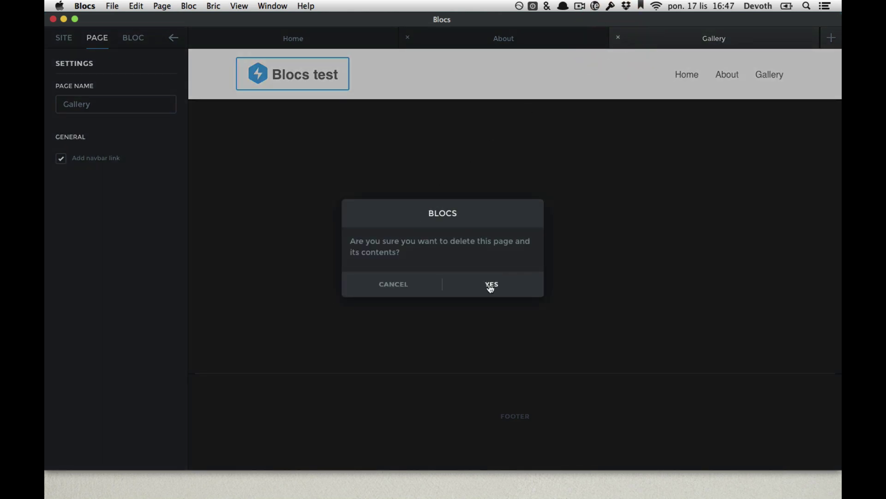
{"action": "left_click", "coordinate": [393, 291]}
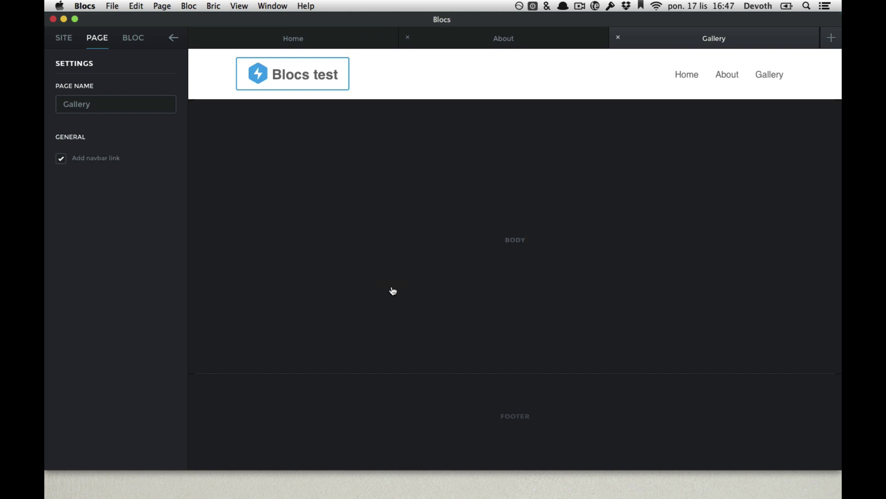
{"action": "left_click", "coordinate": [431, 37]}
{"action": "left_click", "coordinate": [347, 39]}
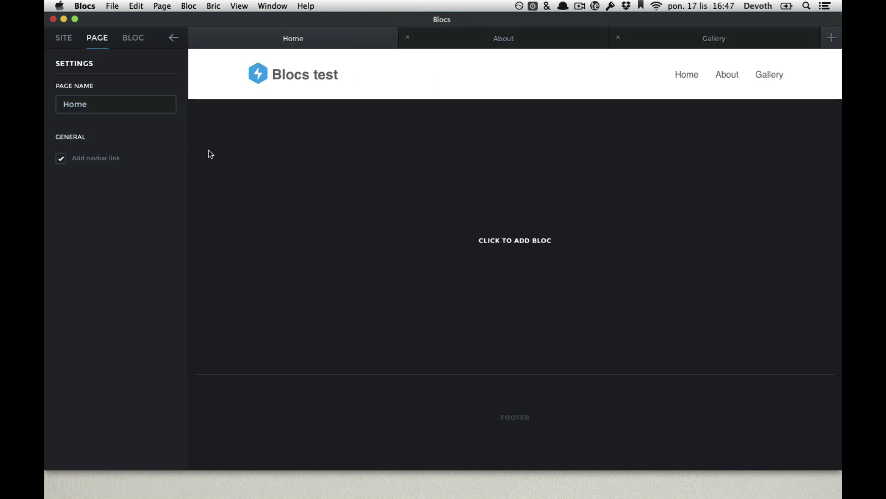
- Add a feature bloc with image and text to the empty body
{"action": "left_click", "coordinate": [133, 37]}
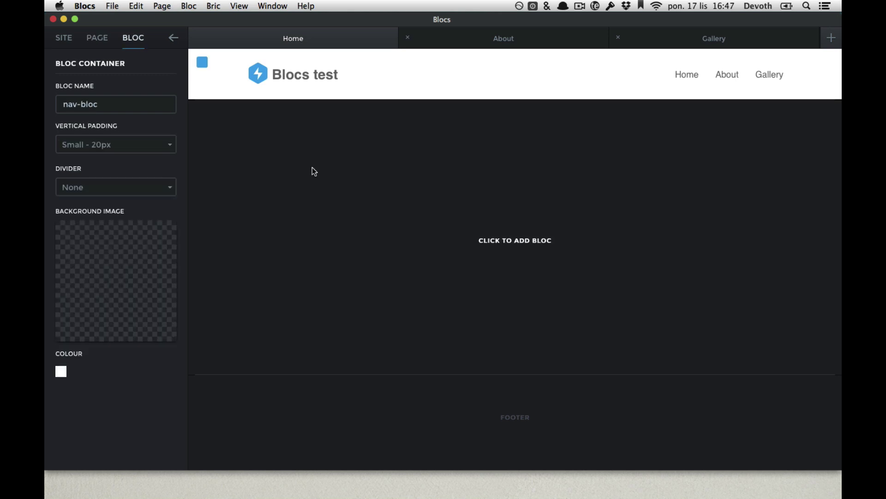
{"action": "left_click", "coordinate": [313, 170]}
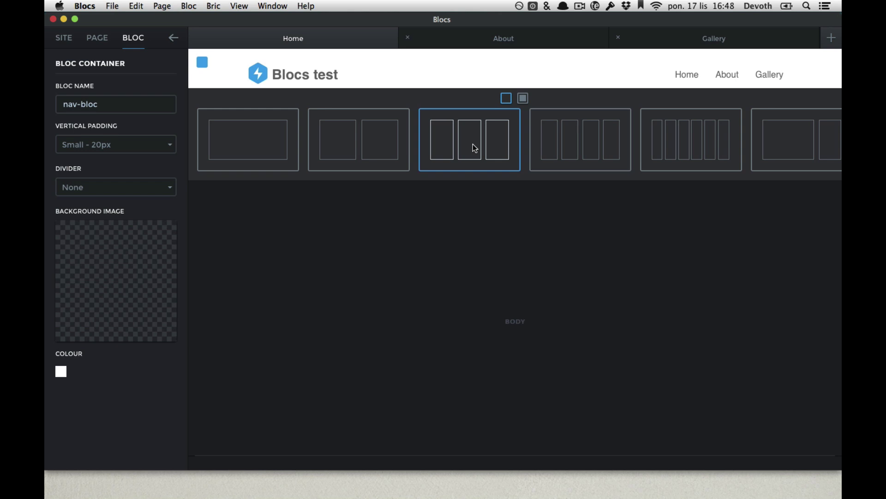
{"action": "scroll", "coordinate": [475, 148], "scroll_direction": "right", "scroll_amount": 10}
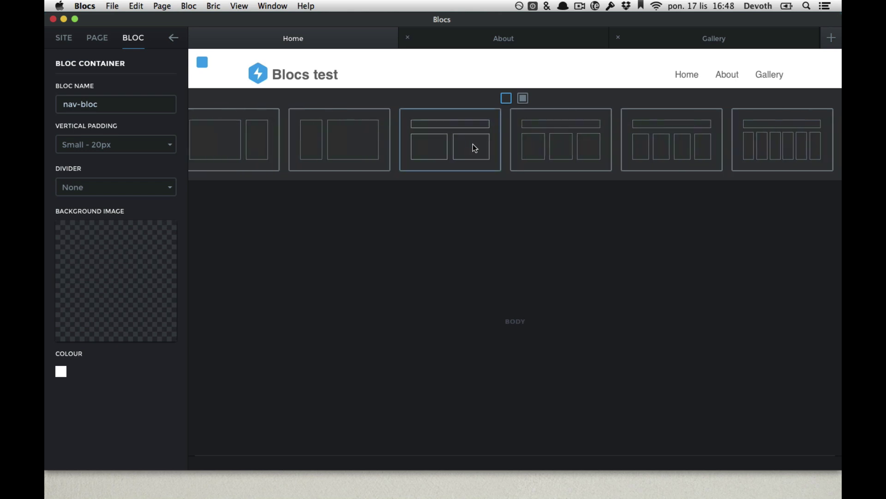
{"action": "scroll", "coordinate": [473, 143], "scroll_direction": "left", "scroll_amount": 10}
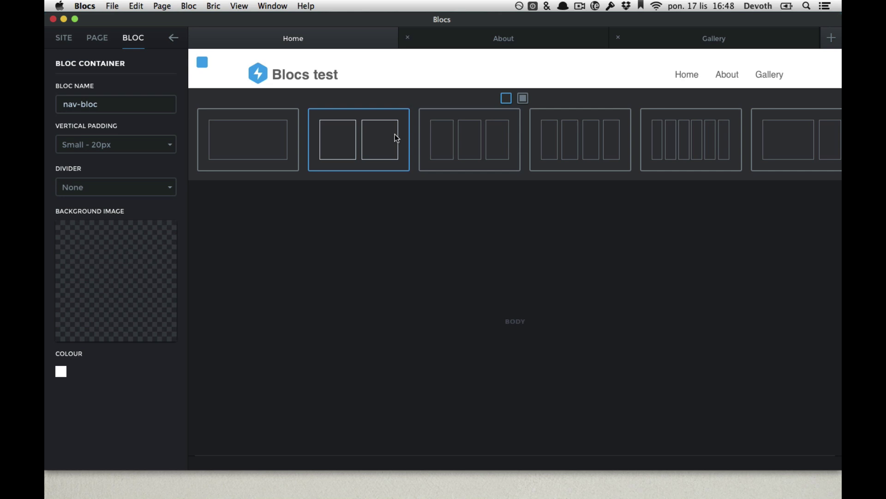
{"action": "left_click", "coordinate": [521, 100]}
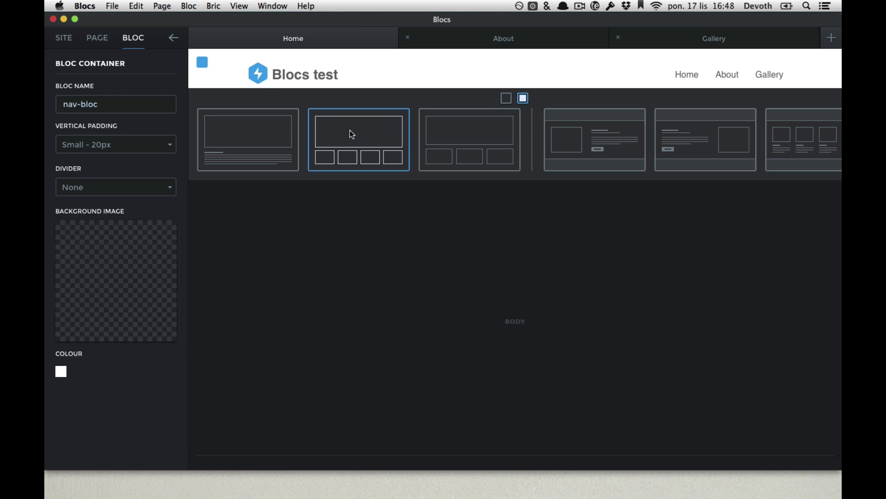
{"action": "left_click", "coordinate": [583, 148]}
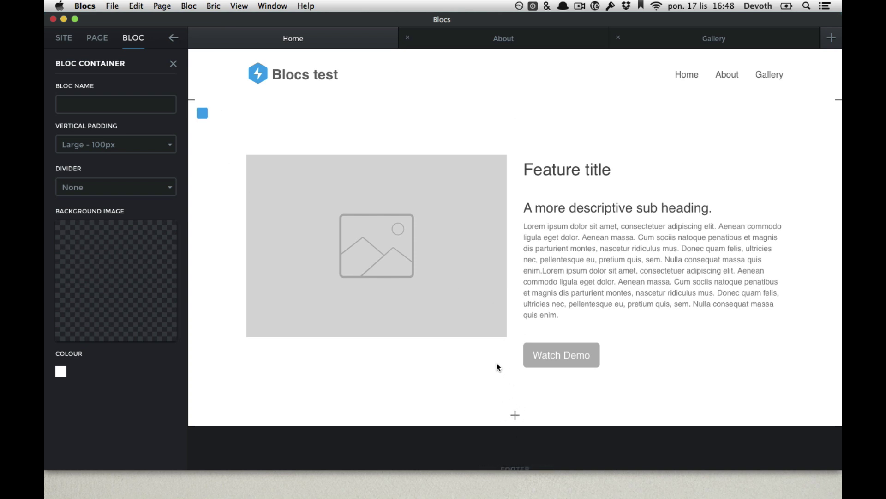
- Add the Meet our team bloc below the feature bloc
{"action": "left_click", "coordinate": [515, 416]}
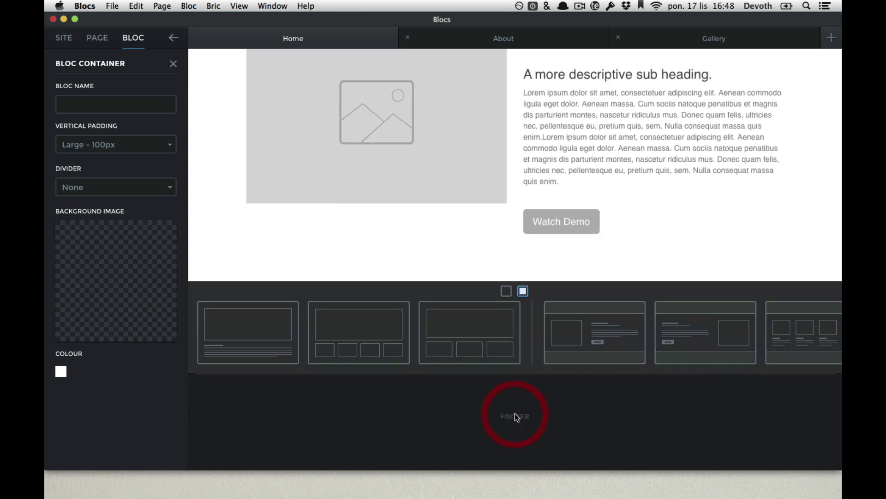
{"action": "scroll", "coordinate": [631, 334], "scroll_direction": "right", "scroll_amount": 10}
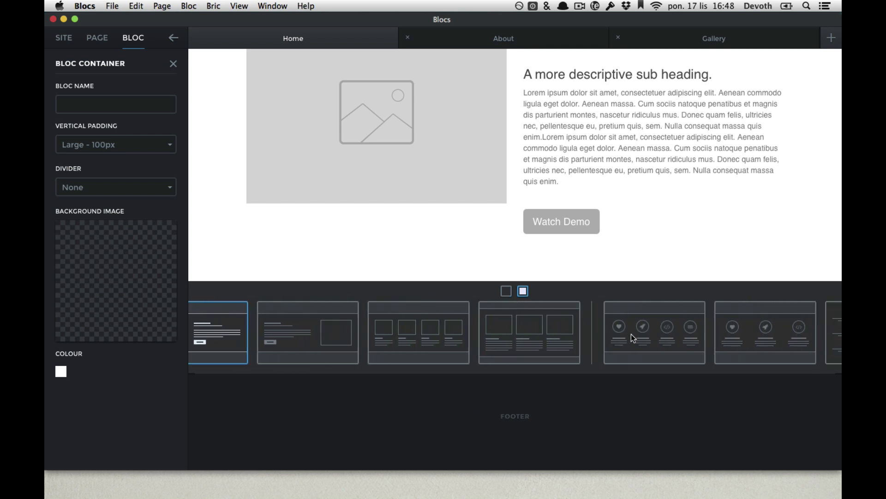
{"action": "scroll", "coordinate": [631, 334], "scroll_direction": "right", "scroll_amount": 5}
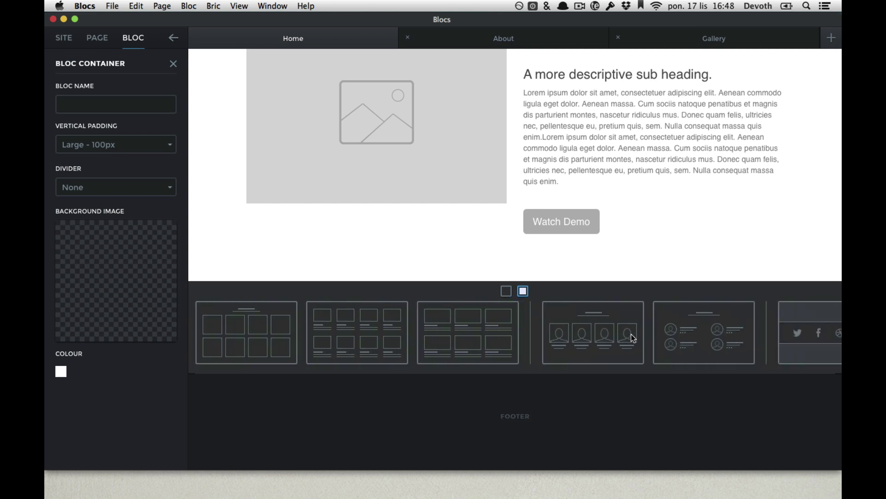
{"action": "left_click", "coordinate": [535, 339]}
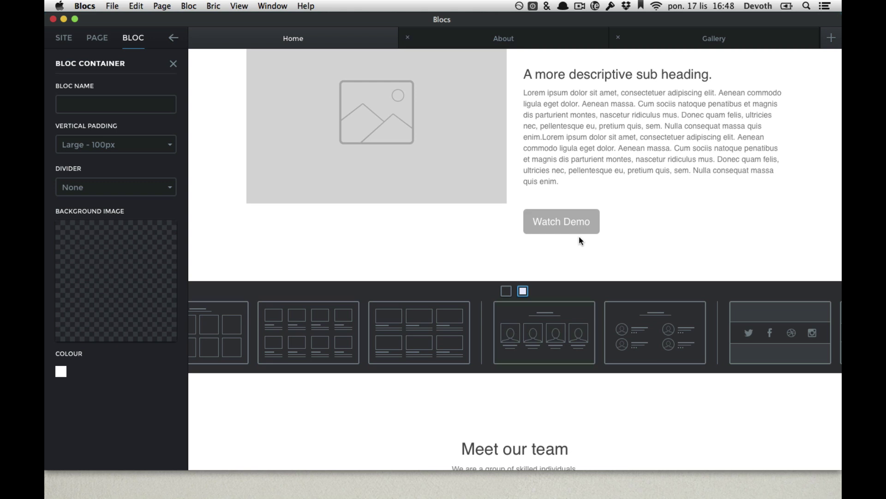
{"action": "scroll", "coordinate": [610, 161], "scroll_direction": "up", "scroll_amount": 10}
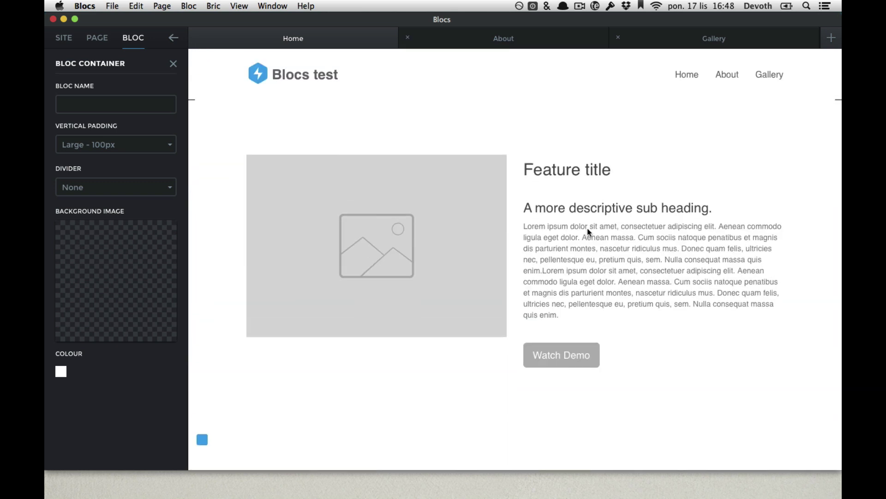
{"action": "scroll", "coordinate": [587, 228], "scroll_direction": "down", "scroll_amount": 10}
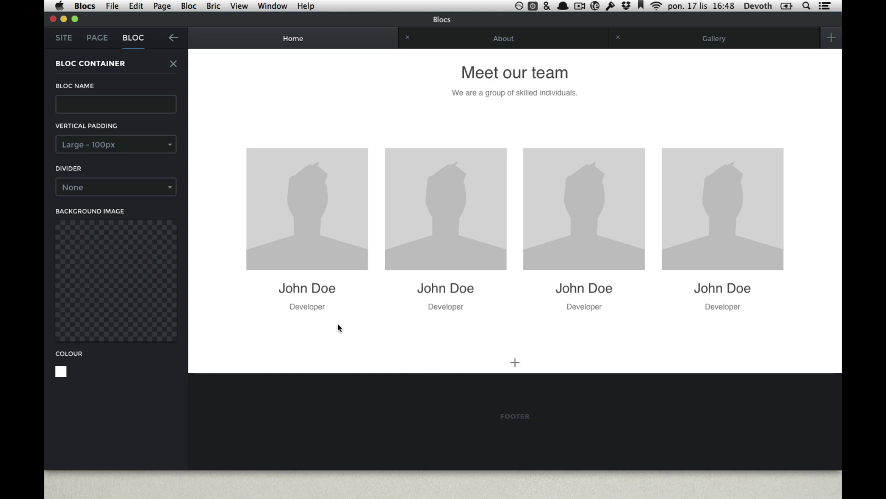
- Add the first bloc template below the team and rename the first role to Designer
{"action": "left_click", "coordinate": [506, 404]}
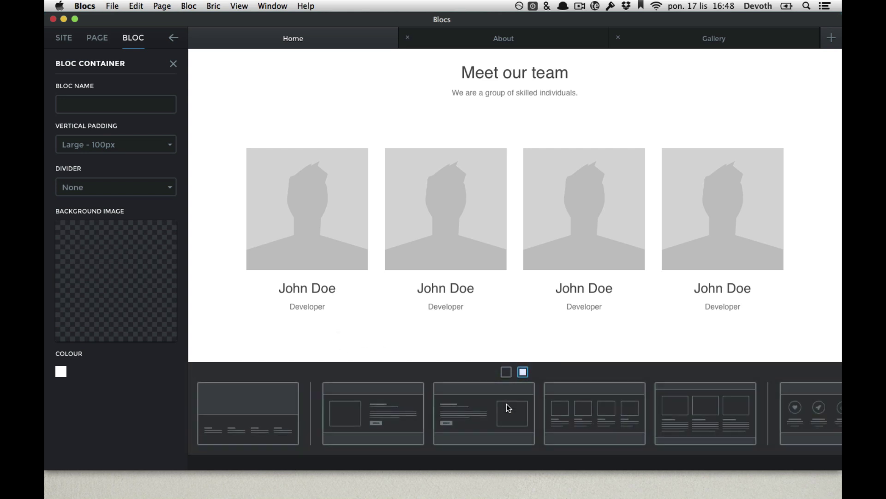
{"action": "left_click", "coordinate": [233, 399]}
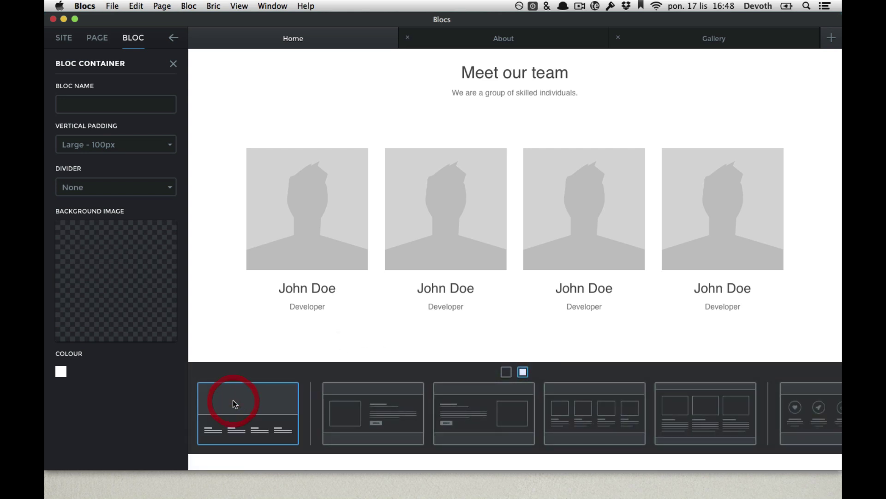
{"action": "left_click", "coordinate": [348, 301]}
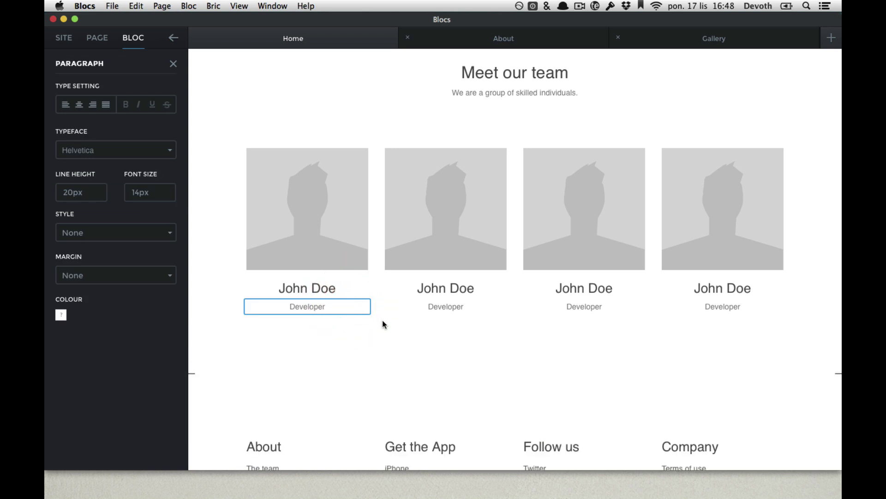
{"action": "double_click", "coordinate": [325, 306]}
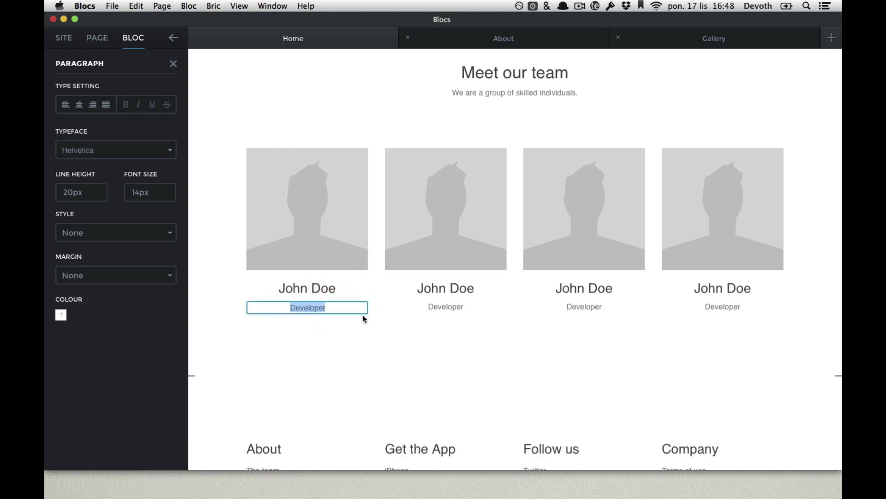
{"action": "type", "text": "Dsigner"}
{"action": "key", "text": "alt+Left"}
{"action": "key", "text": "Right"}
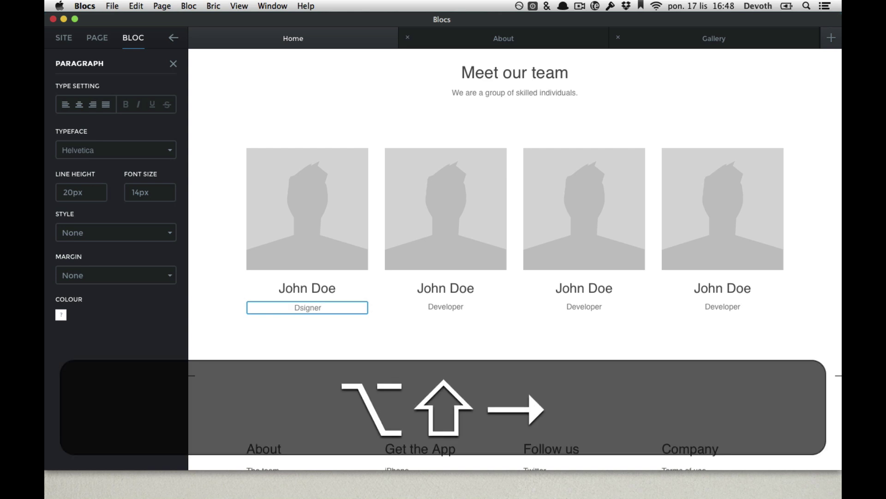
{"action": "type", "text": "e"}
{"action": "key", "text": "Return"}
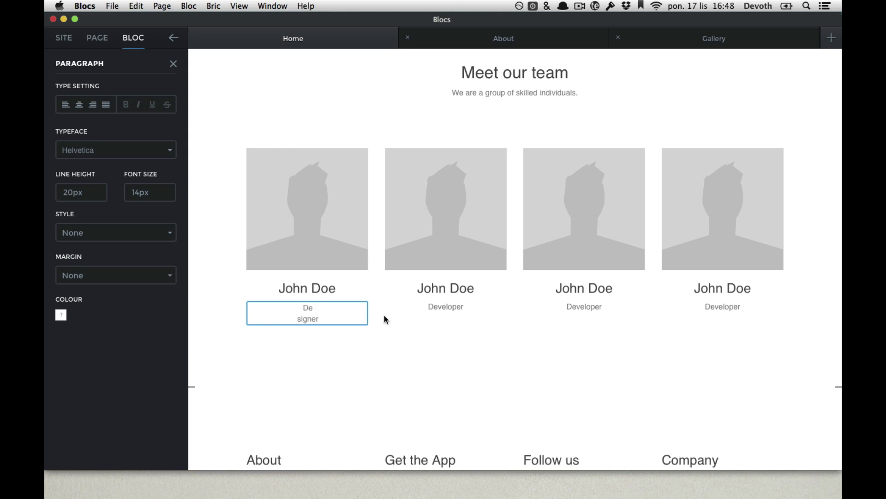
{"action": "key", "text": "BackSpace"}
- Change the third team member's role from Developer to CEO
{"action": "left_click", "coordinate": [450, 306]}
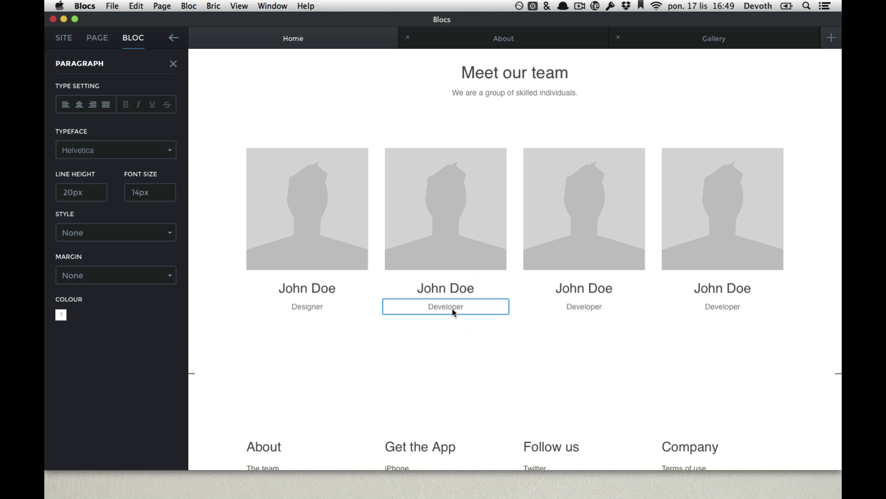
{"action": "double_click", "coordinate": [454, 312]}
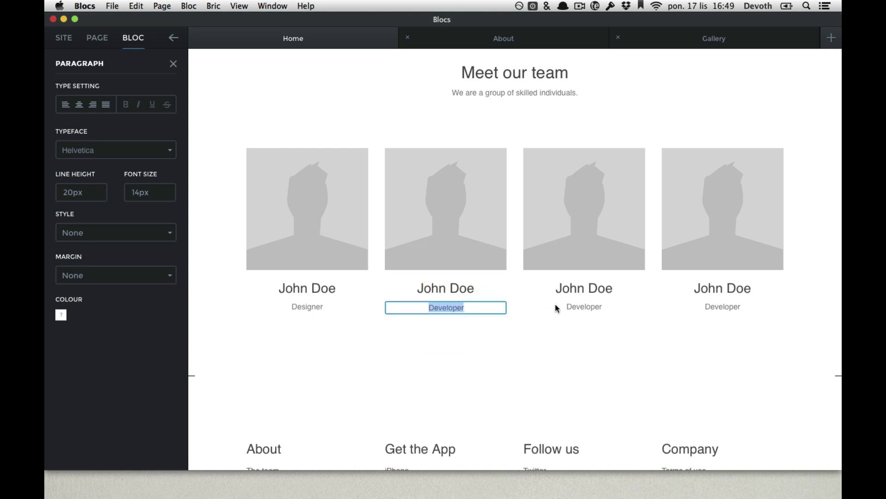
{"action": "double_click", "coordinate": [572, 308]}
{"action": "type", "text": "CEO"}
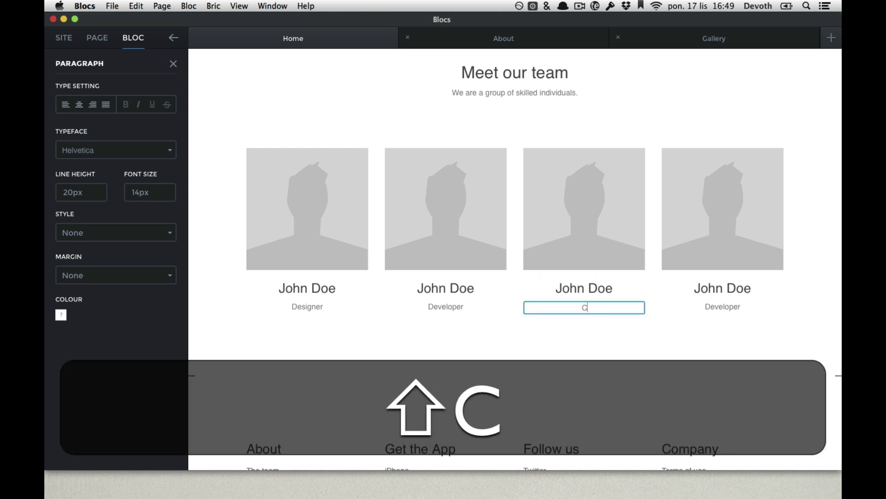
{"action": "left_click", "coordinate": [649, 320]}
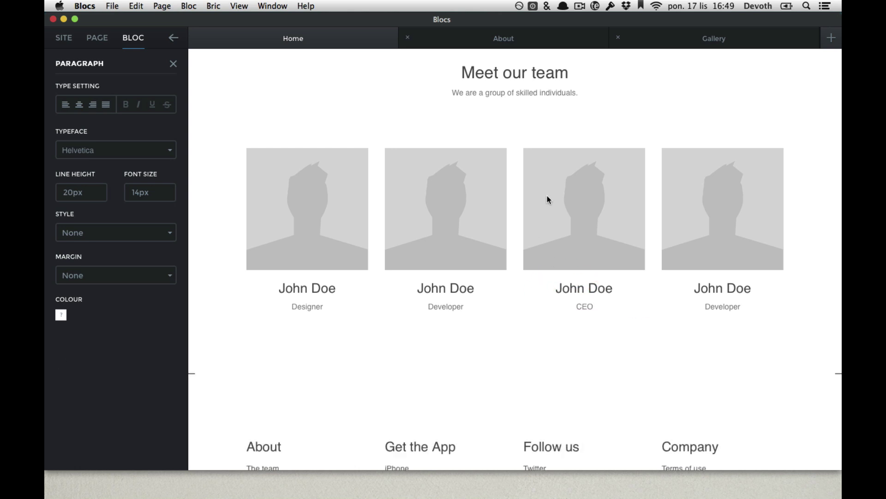
{"action": "left_click", "coordinate": [543, 196]}
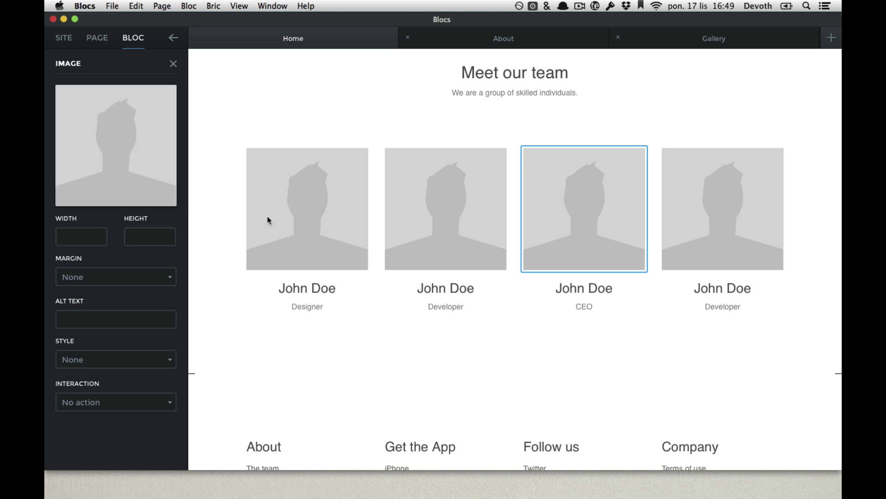
- Apply the misty mountain stock photo to the feature section's placeholder image
{"action": "scroll", "coordinate": [327, 134], "scroll_direction": "up", "scroll_amount": 10}
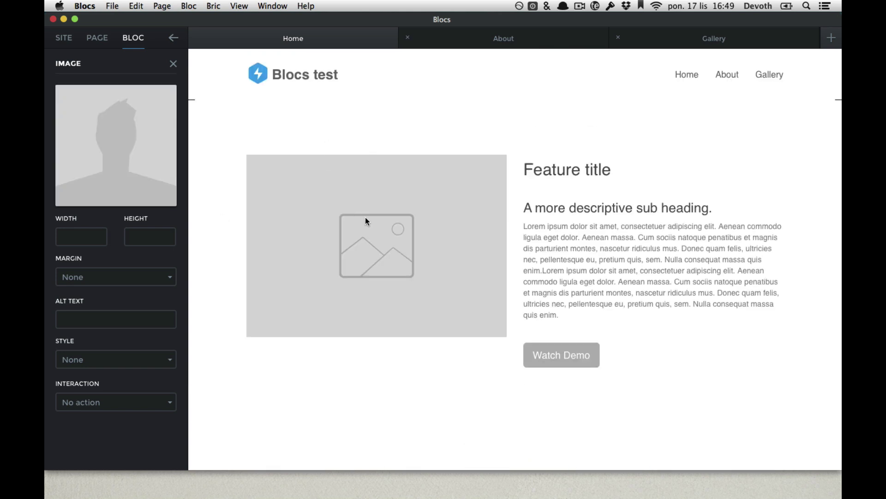
{"action": "left_click", "coordinate": [375, 219]}
{"action": "left_click", "coordinate": [118, 132]}
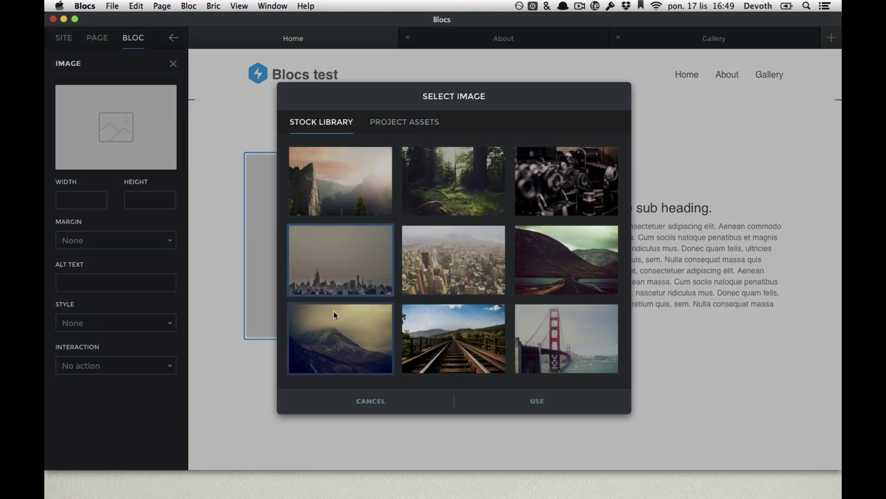
{"action": "left_click", "coordinate": [556, 307]}
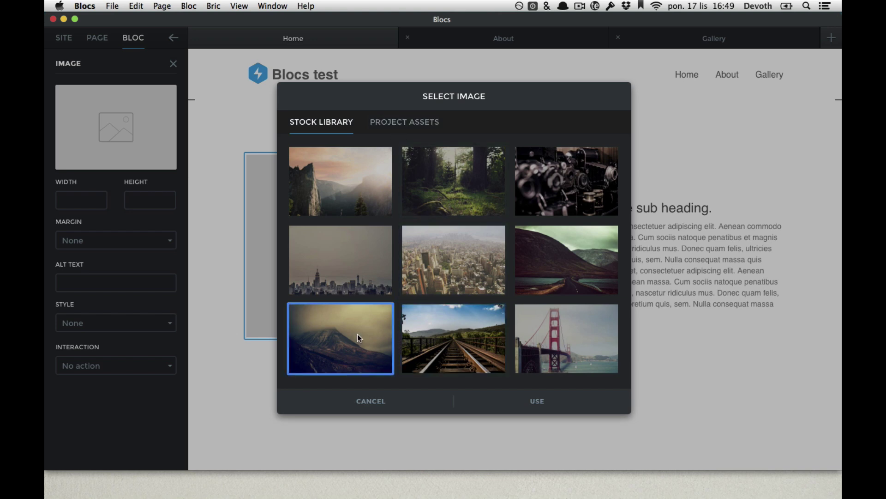
{"action": "left_click", "coordinate": [534, 401]}
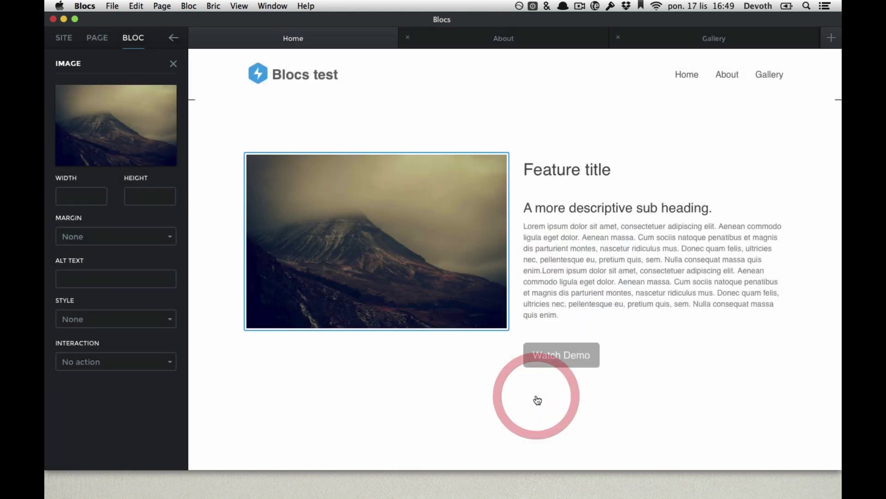
- Import picjumbo.com_HNCK1704.jpg into project assets and use it as the feature image
{"action": "left_click", "coordinate": [104, 133]}
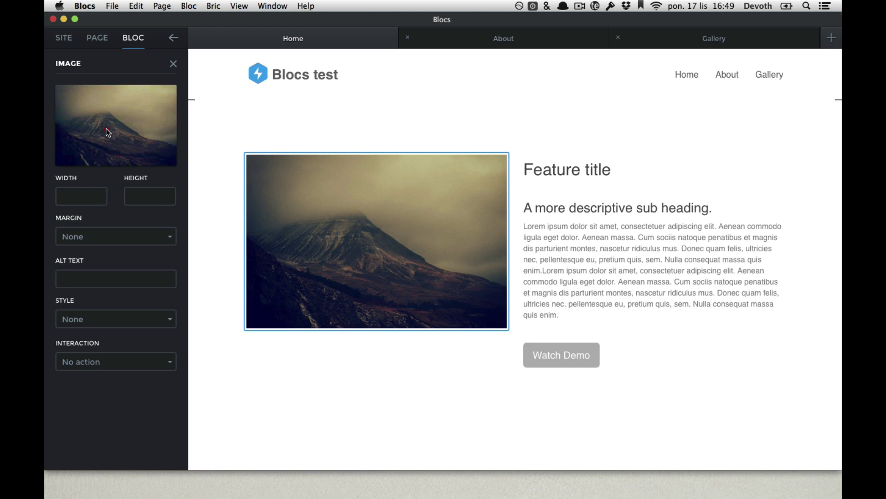
{"action": "left_click", "coordinate": [412, 120]}
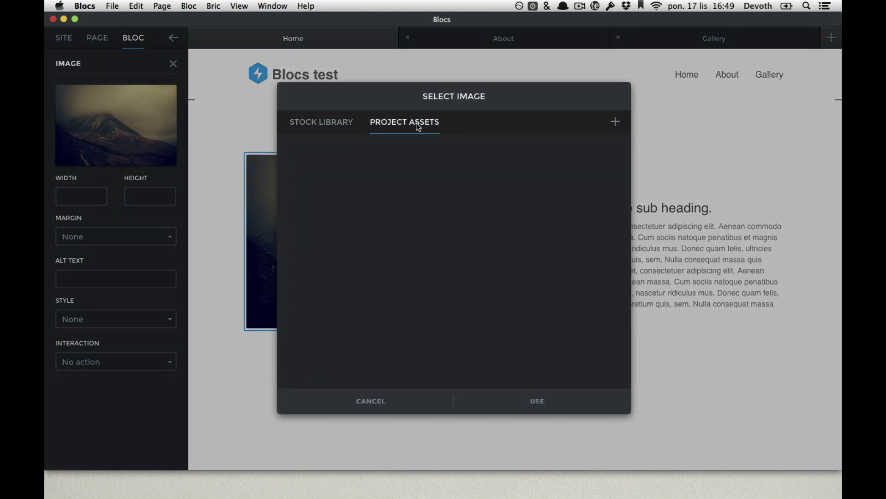
{"action": "left_click", "coordinate": [614, 124]}
{"action": "left_click", "coordinate": [397, 146]}
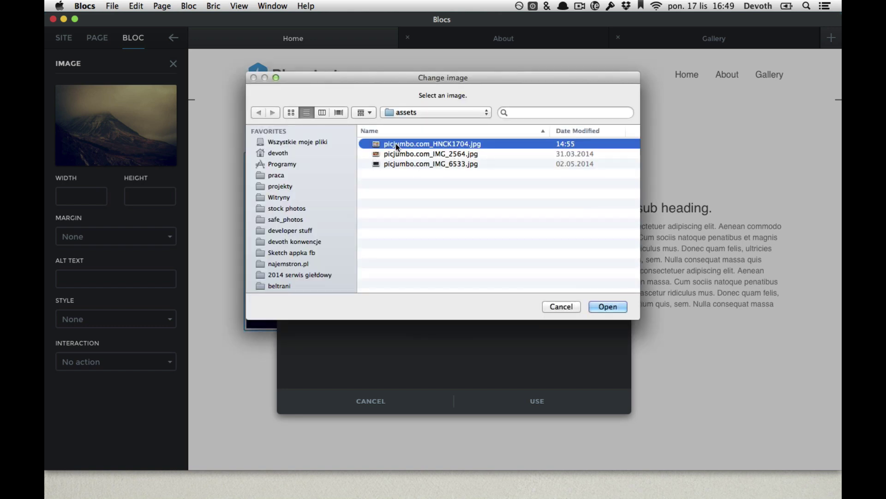
{"action": "left_click", "coordinate": [604, 307]}
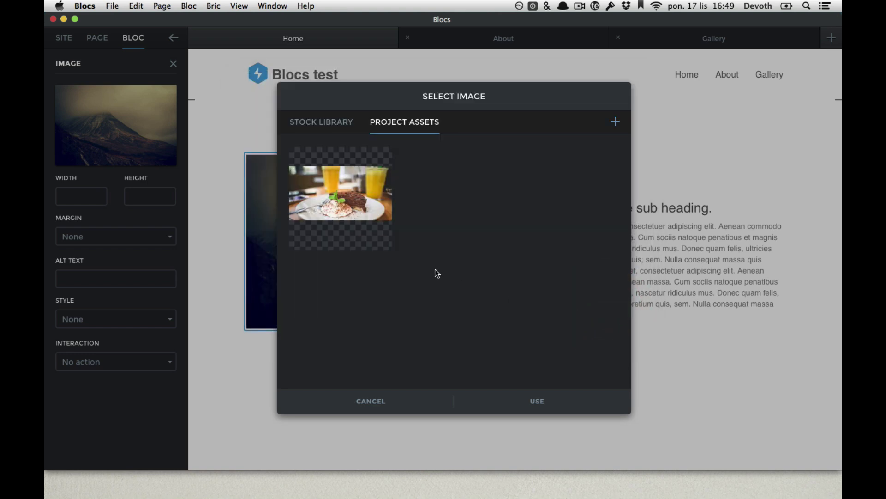
{"action": "left_click", "coordinate": [362, 210]}
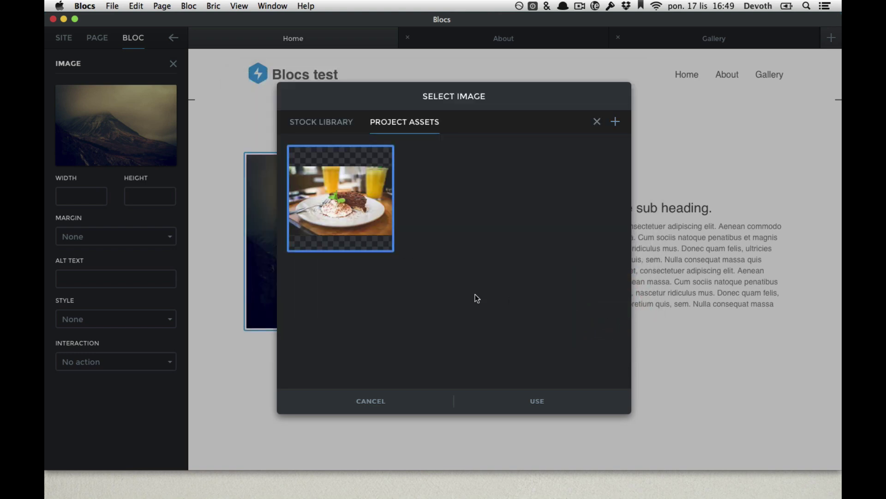
{"action": "left_click", "coordinate": [537, 402]}
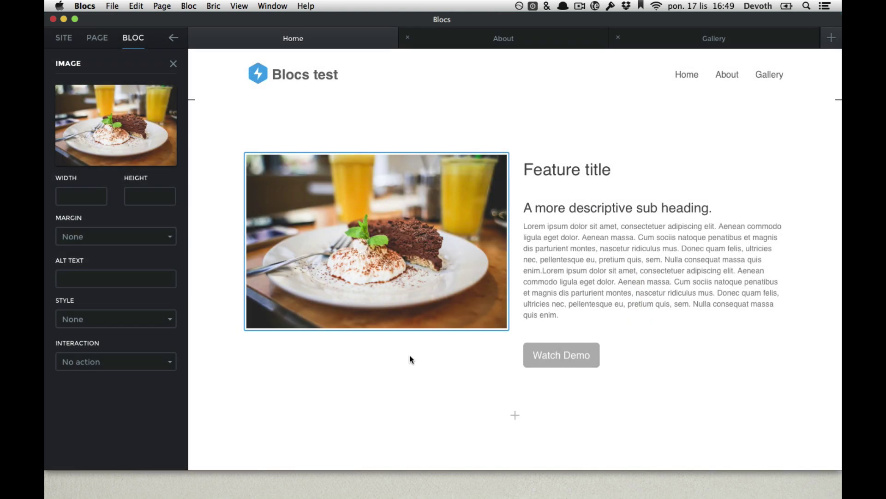
{"action": "left_click", "coordinate": [469, 371]}
- Save the project as 'blocs-test'
{"action": "left_click", "coordinate": [112, 6]}
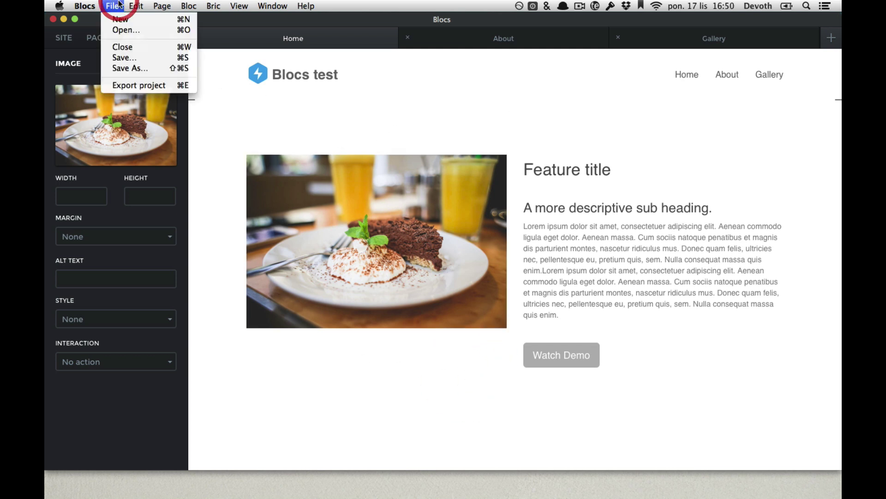
{"action": "left_click", "coordinate": [129, 56]}
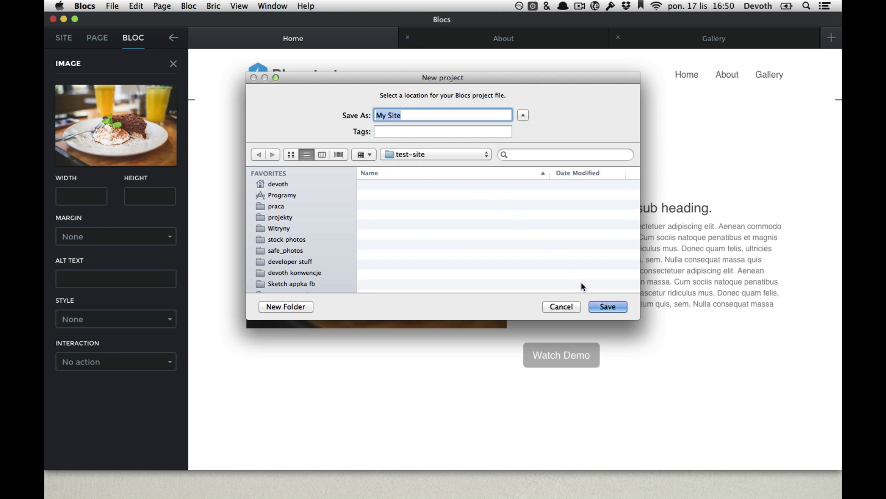
{"action": "type", "text": "blocs-test"}
- Save the project as blocs-test, export the site as blocs-export, and show the exported files in Finder
{"action": "key", "text": "Return"}
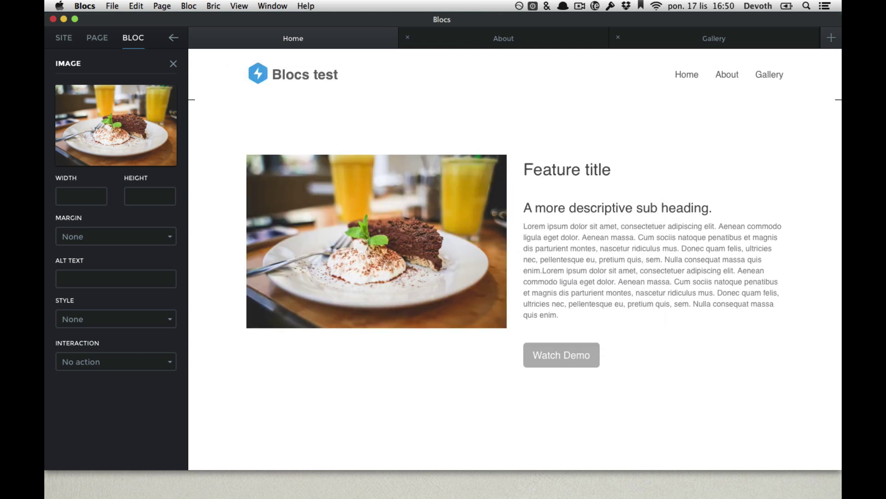
{"action": "left_click", "coordinate": [137, 6]}
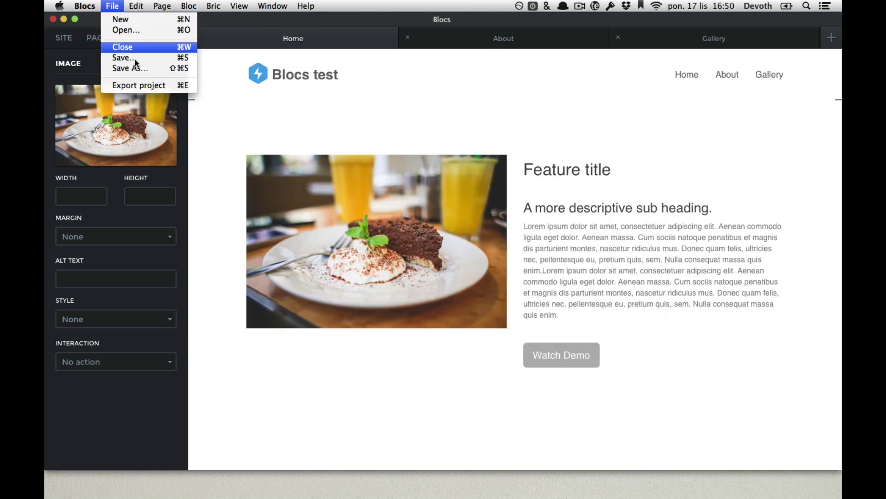
{"action": "left_click", "coordinate": [142, 83]}
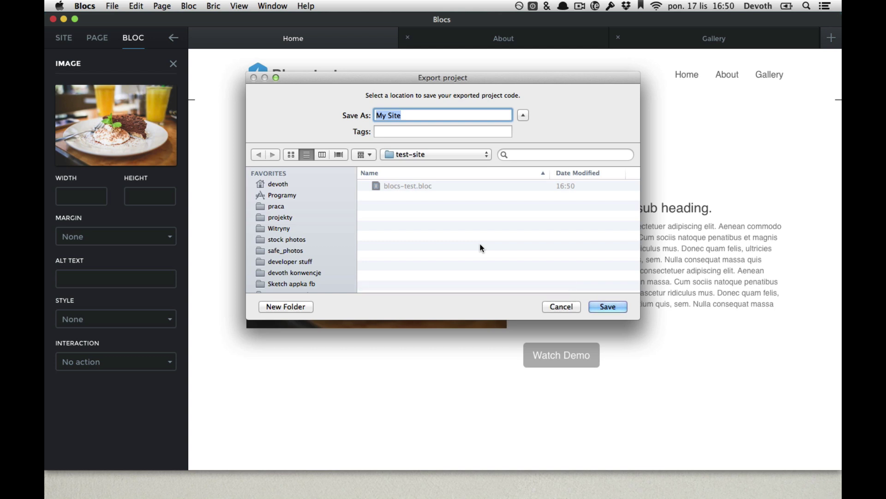
{"action": "type", "text": "blocs-export"}
{"action": "key", "text": "Return"}
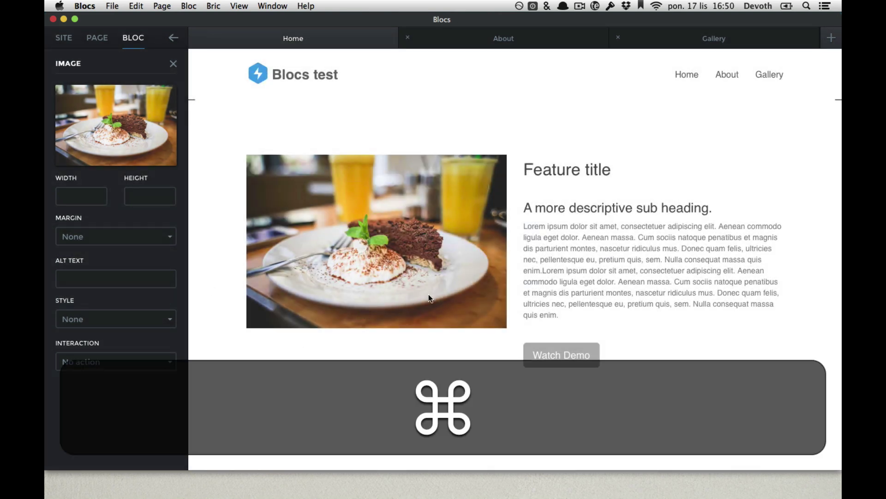
{"action": "key", "text": "super+Tab"}
{"action": "key", "text": "super+Tab"}
{"action": "key", "text": "super+Tab"}
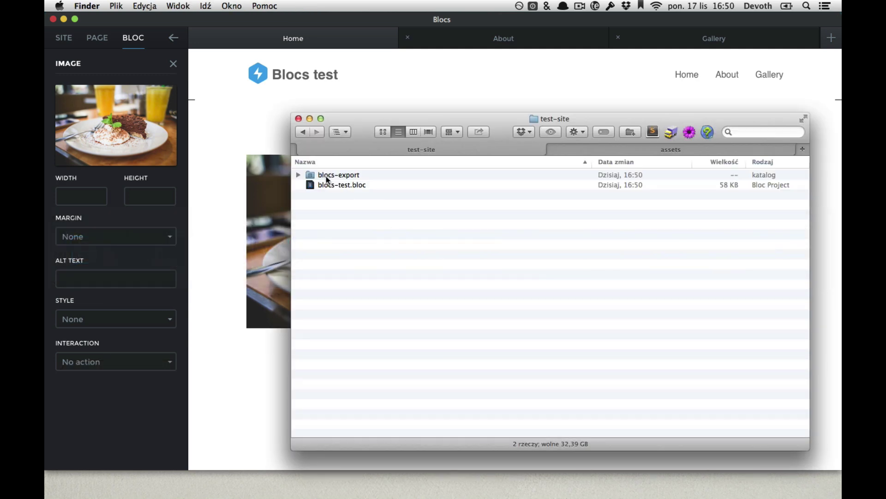
{"action": "left_click", "coordinate": [298, 174]}
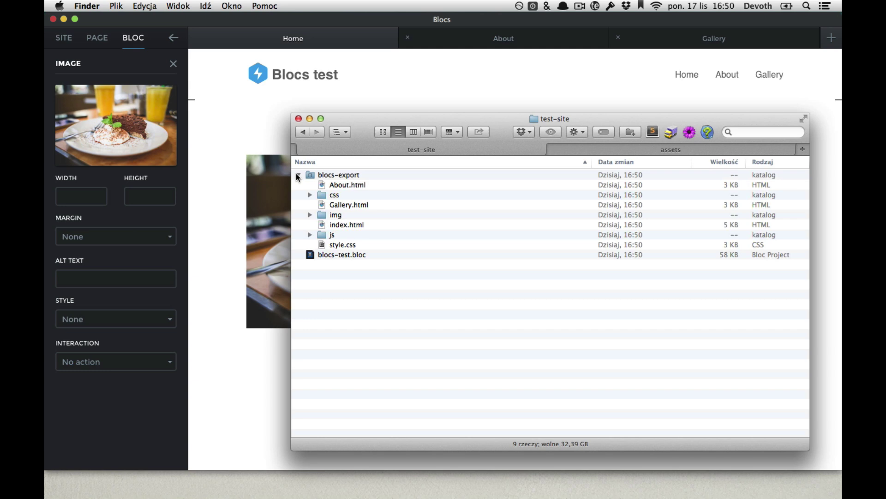
- Open the exported index.html in Safari and show its page source
{"action": "double_click", "coordinate": [339, 219]}
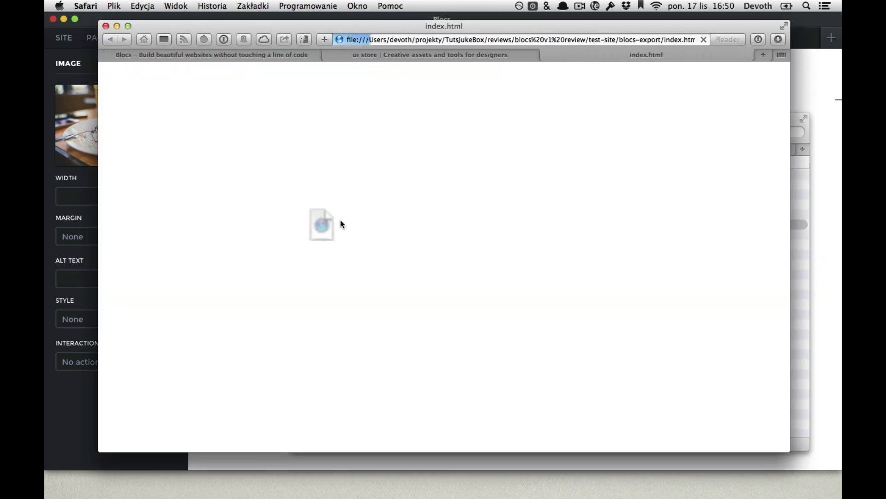
{"action": "scroll", "coordinate": [700, 174], "scroll_direction": "down", "scroll_amount": 10}
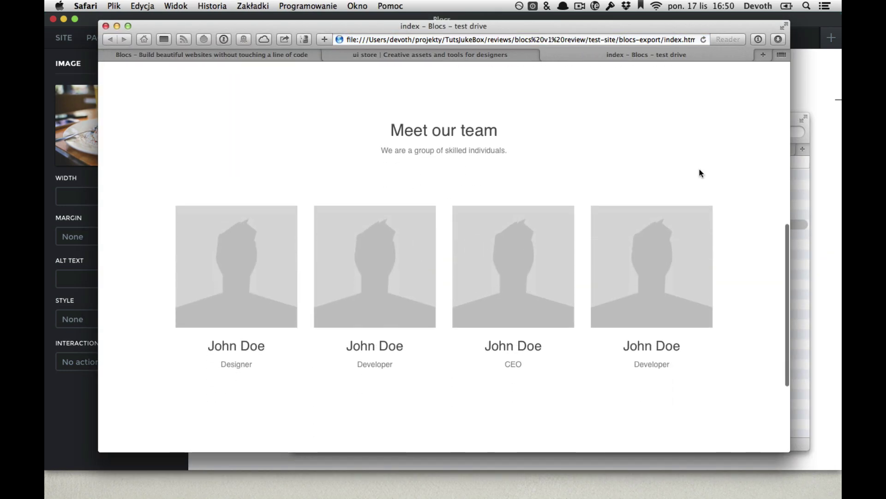
{"action": "scroll", "coordinate": [726, 228], "scroll_direction": "up", "scroll_amount": 10}
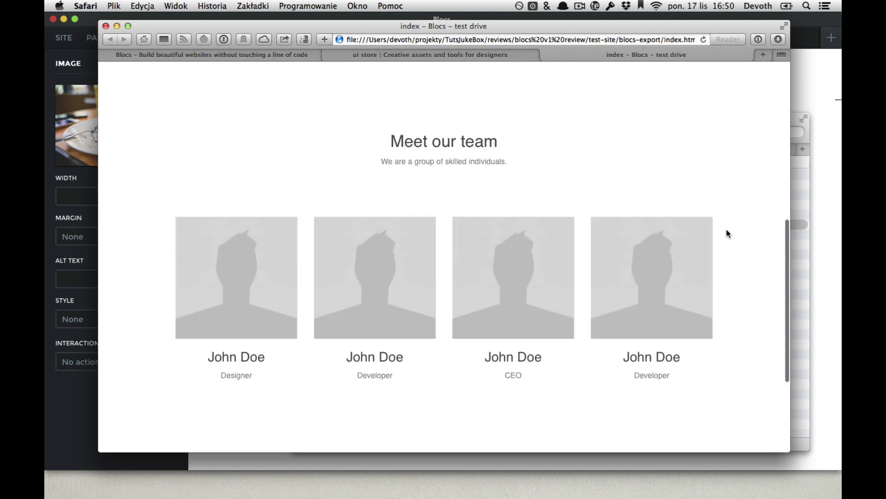
{"action": "right_click", "coordinate": [620, 148]}
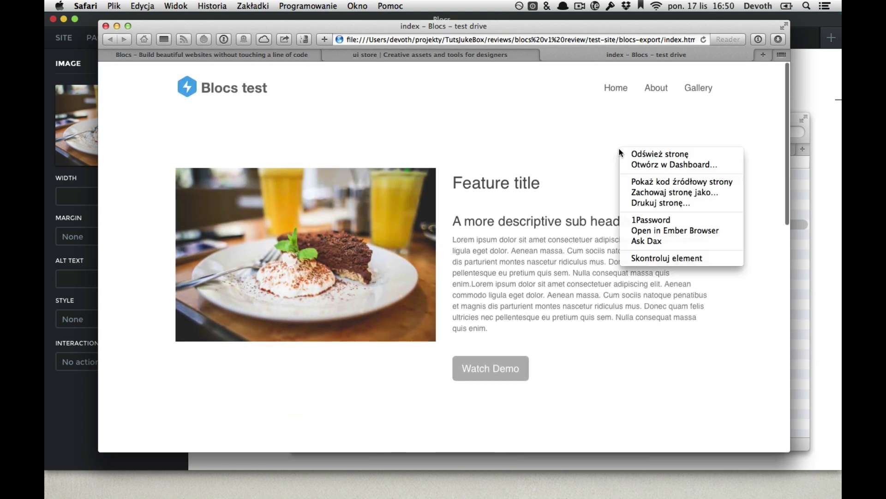
{"action": "left_click", "coordinate": [644, 185]}
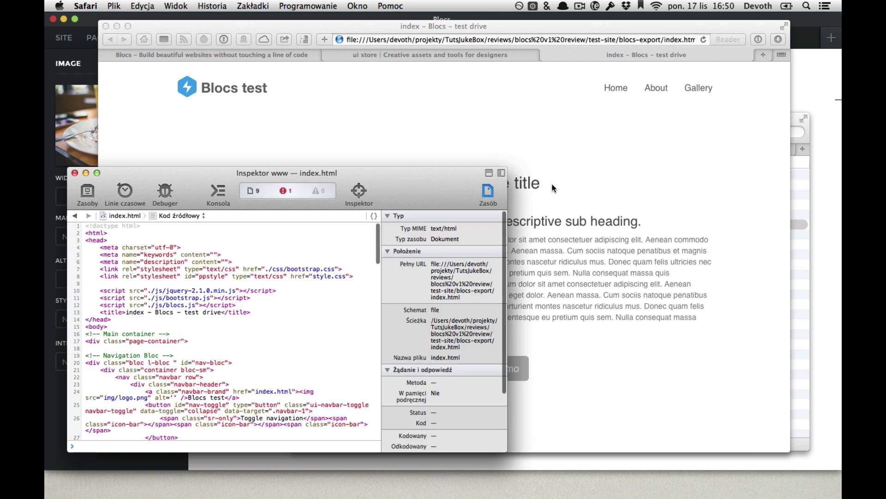
- Move and enlarge the Web Inspector, then scroll through the navbar, feature, team and footer markup
{"action": "left_click_drag", "start_coordinate": [444, 181], "coordinate": [490, 114]}
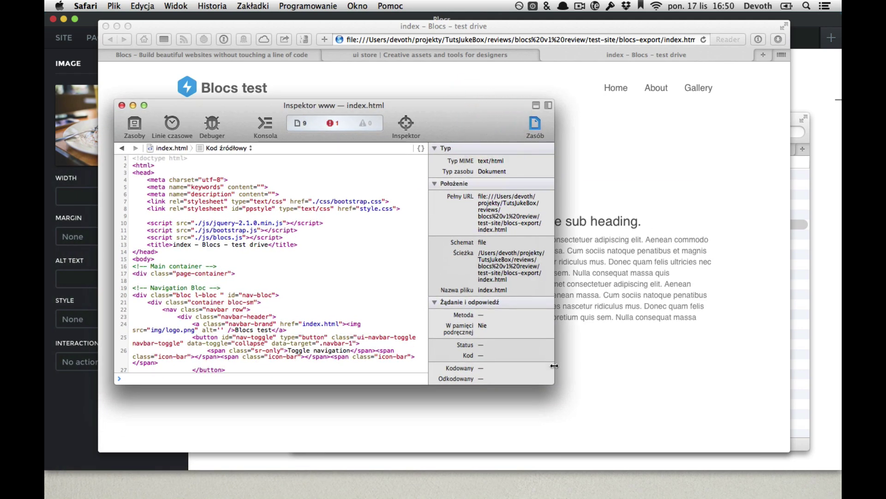
{"action": "left_click_drag", "start_coordinate": [552, 377], "coordinate": [729, 445]}
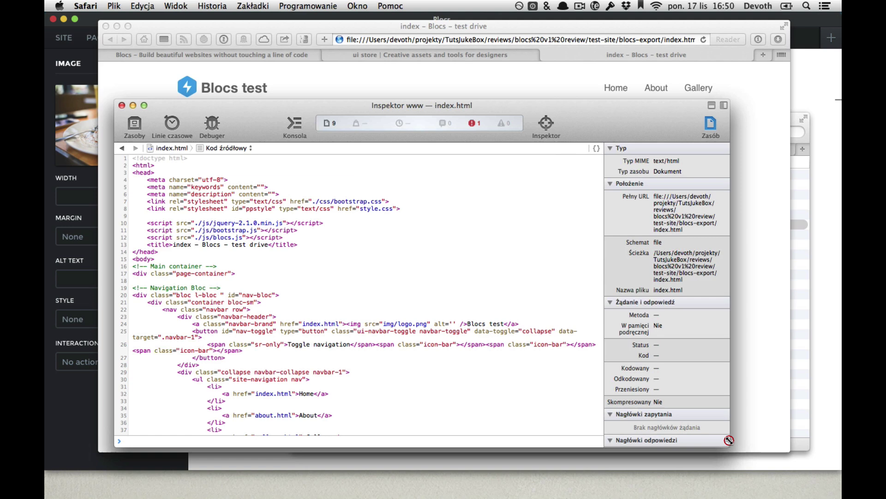
{"action": "scroll", "coordinate": [378, 315], "scroll_direction": "down", "scroll_amount": 3}
{"action": "scroll", "coordinate": [378, 315], "scroll_direction": "down", "scroll_amount": 15}
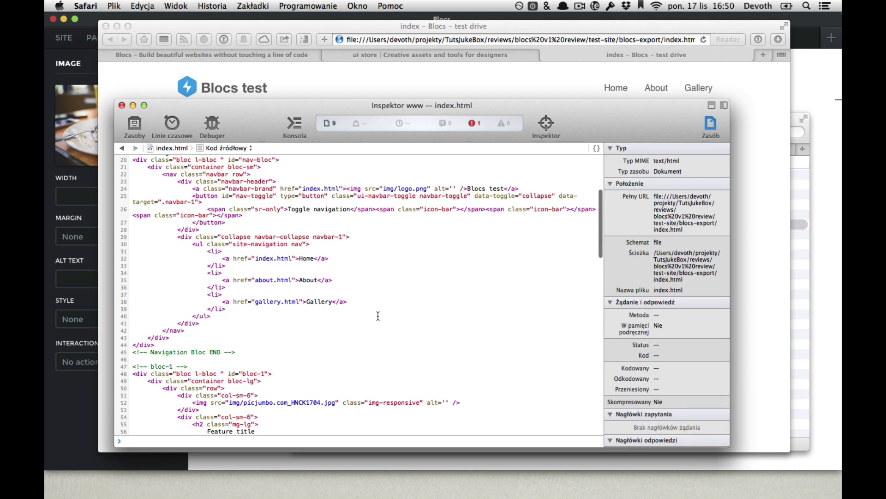
{"action": "scroll", "coordinate": [378, 316], "scroll_direction": "down", "scroll_amount": 12}
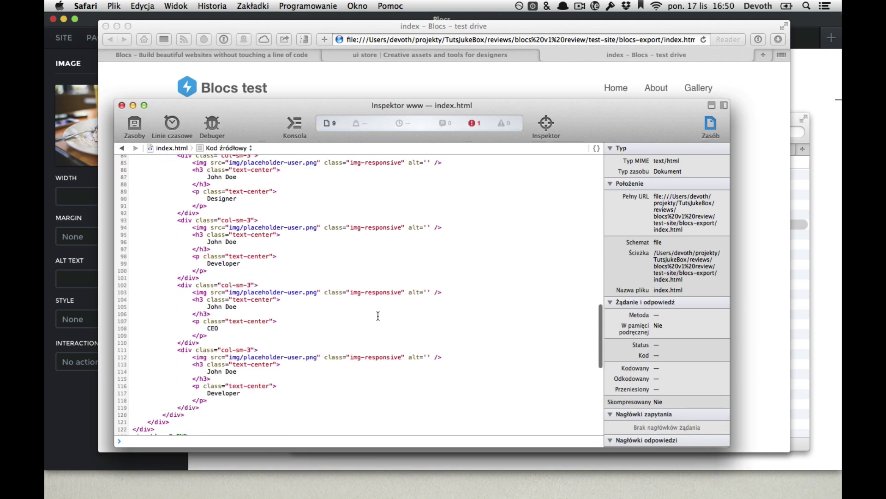
{"action": "scroll", "coordinate": [378, 315], "scroll_direction": "down", "scroll_amount": 3}
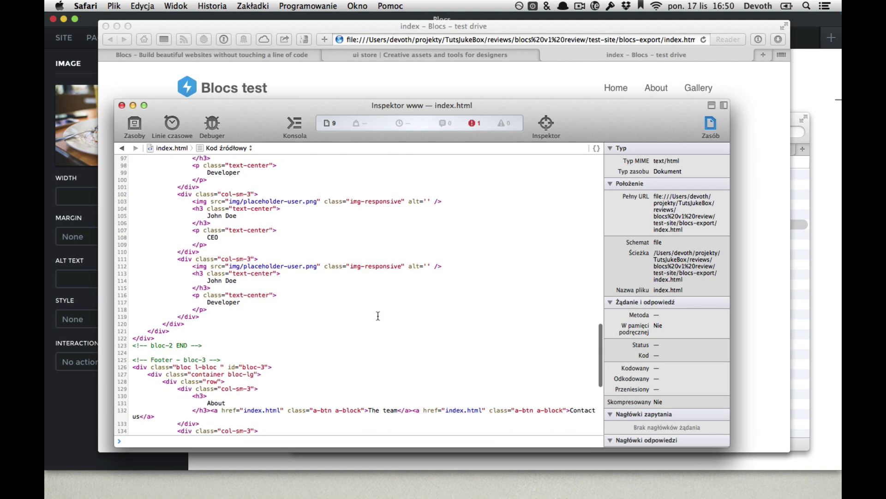
{"action": "scroll", "coordinate": [379, 316], "scroll_direction": "up", "scroll_amount": 4}
{"action": "scroll", "coordinate": [378, 315], "scroll_direction": "up", "scroll_amount": 9}
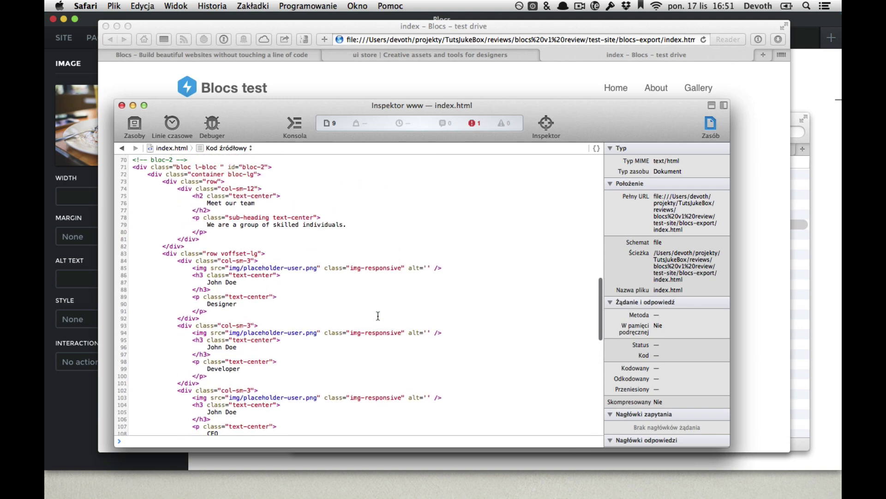
{"action": "scroll", "coordinate": [348, 309], "scroll_direction": "up", "scroll_amount": 5}
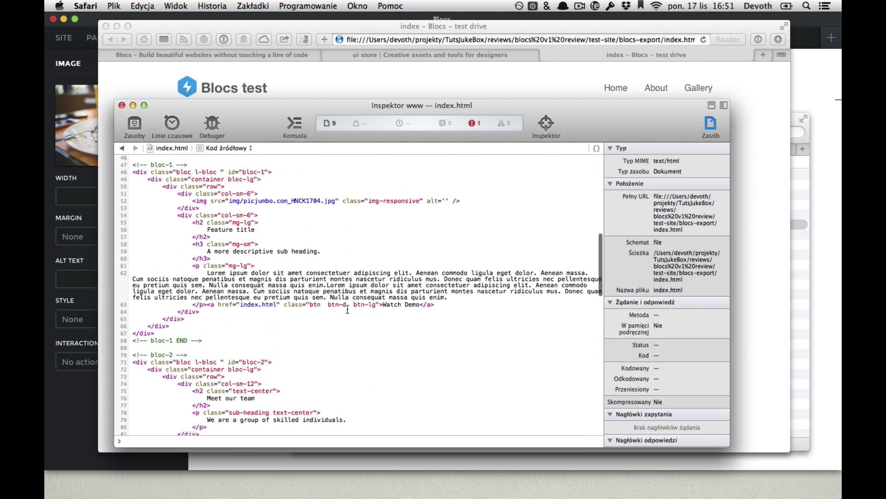
{"action": "scroll", "coordinate": [348, 309], "scroll_direction": "down", "scroll_amount": 15}
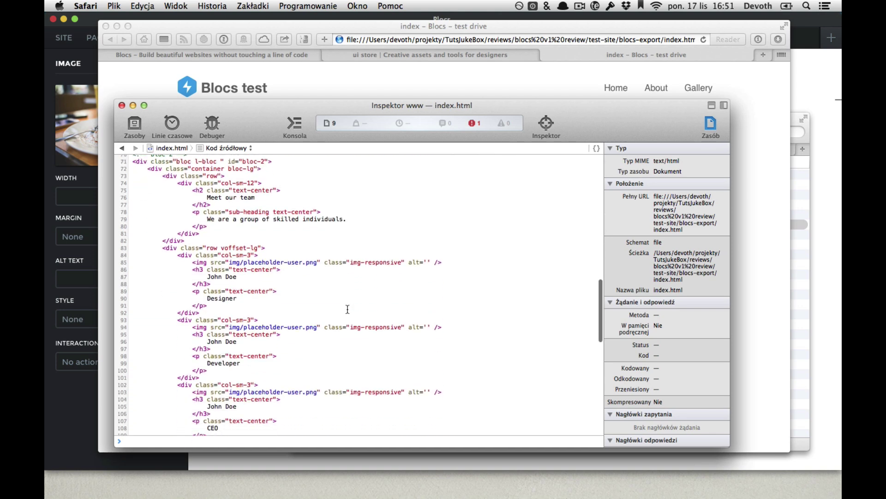
{"action": "scroll", "coordinate": [347, 309], "scroll_direction": "down", "scroll_amount": 1}
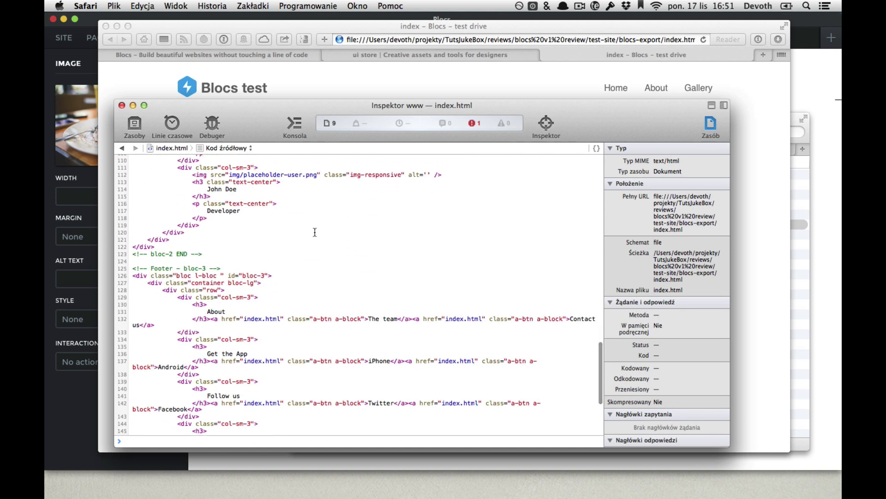
- List the page's loaded resources in the Web Inspector and select style.css
{"action": "left_click", "coordinate": [204, 148]}
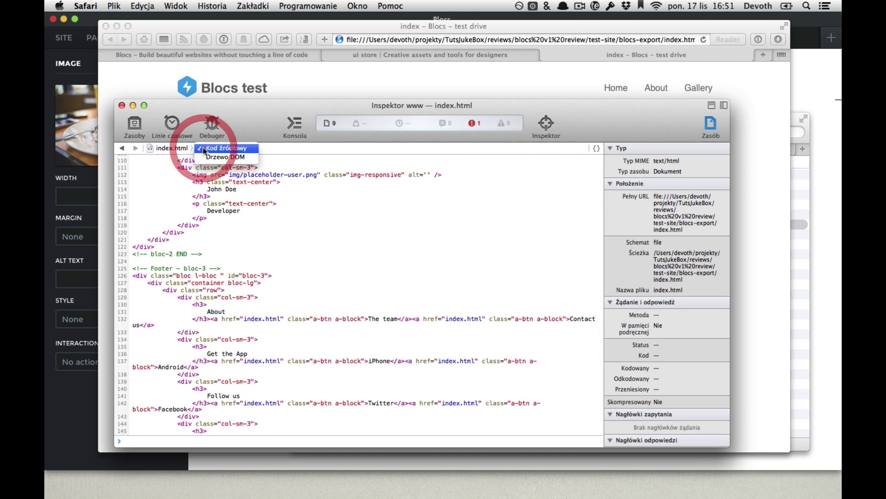
{"action": "left_click", "coordinate": [176, 148]}
{"action": "left_click", "coordinate": [177, 148]}
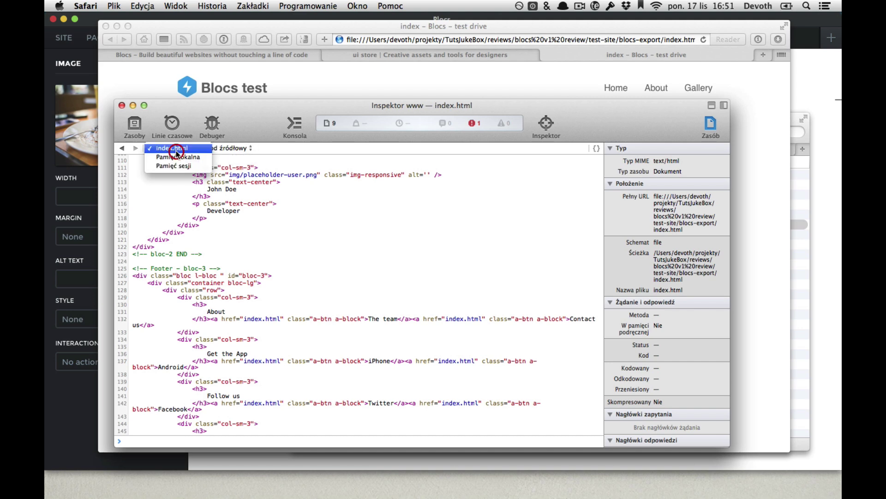
{"action": "left_click", "coordinate": [128, 155]}
{"action": "left_click", "coordinate": [133, 126]}
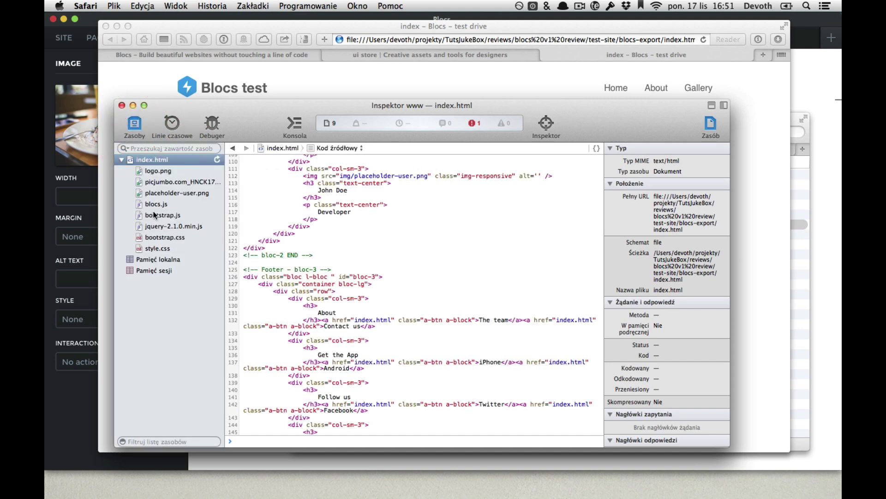
{"action": "left_click", "coordinate": [159, 248]}
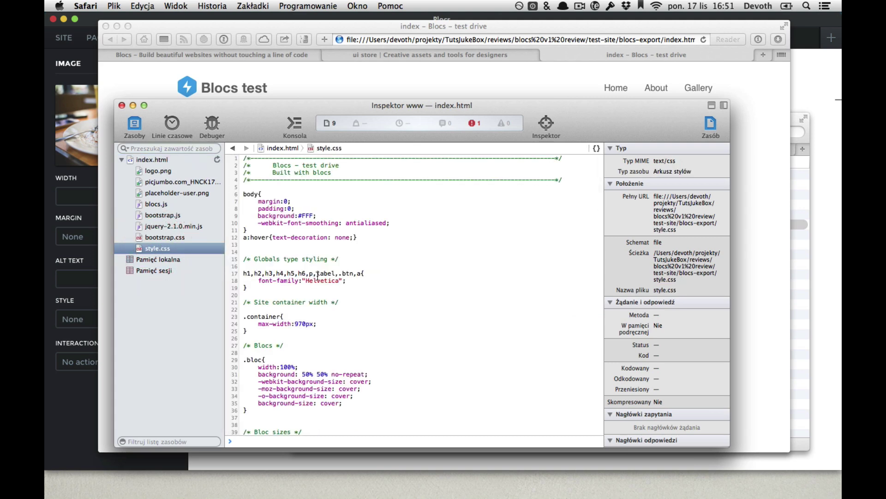
- Scroll through style.css, close the Web Inspector, and return to Blocs
{"action": "scroll", "coordinate": [318, 276], "scroll_direction": "down", "scroll_amount": 15}
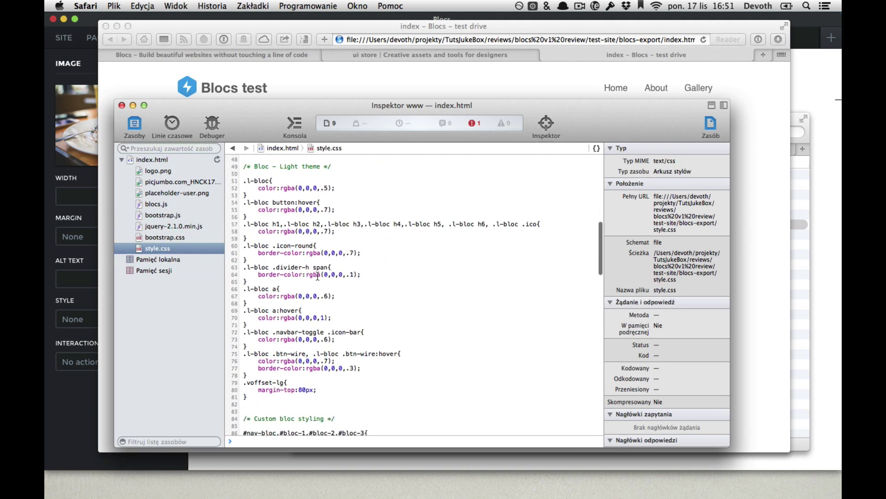
{"action": "scroll", "coordinate": [317, 276], "scroll_direction": "down", "scroll_amount": 10}
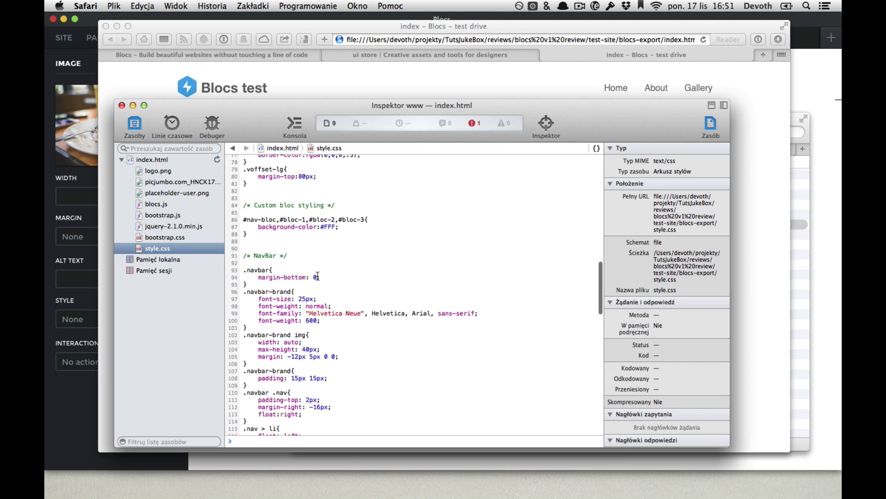
{"action": "scroll", "coordinate": [318, 276], "scroll_direction": "down", "scroll_amount": 20}
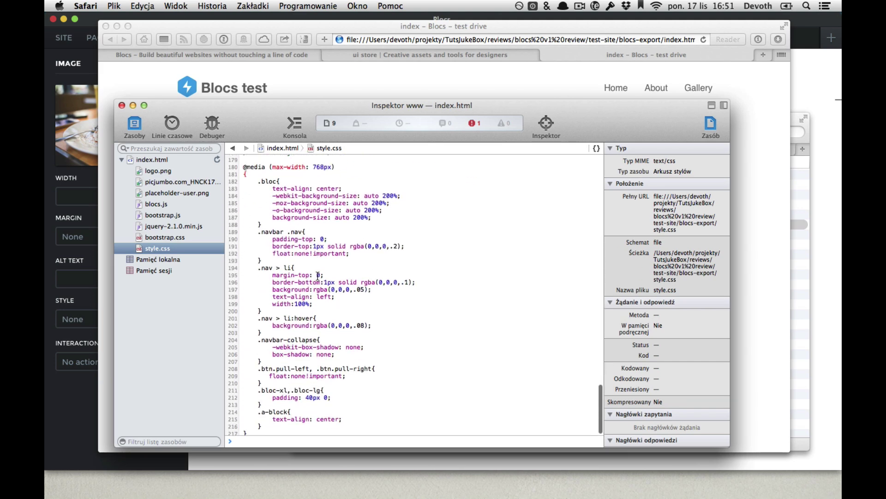
{"action": "scroll", "coordinate": [317, 276], "scroll_direction": "up", "scroll_amount": 20}
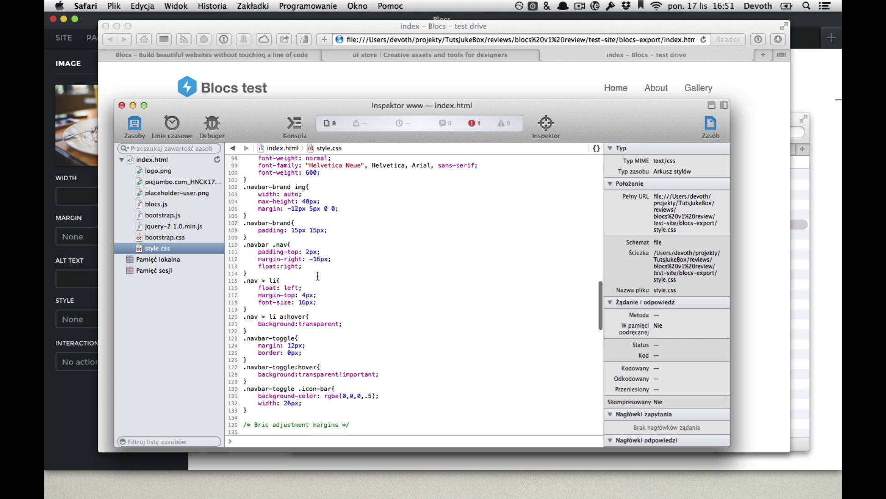
{"action": "scroll", "coordinate": [318, 276], "scroll_direction": "up", "scroll_amount": 20}
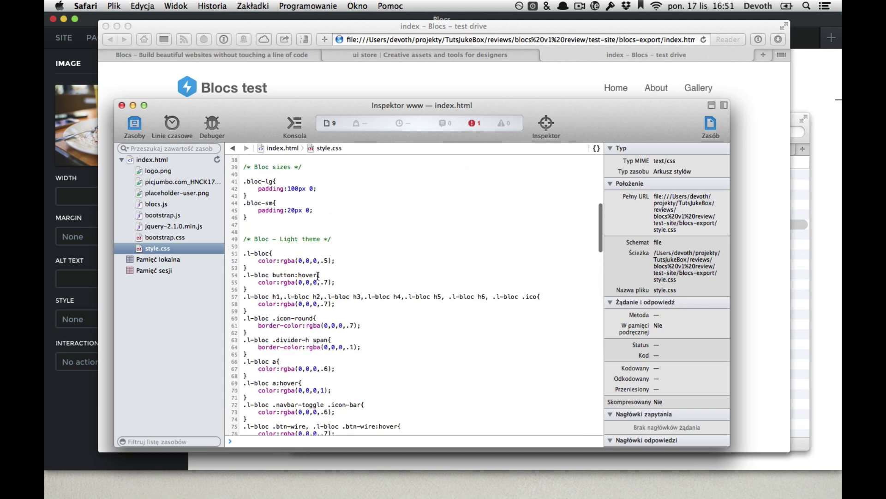
{"action": "left_click", "coordinate": [121, 105]}
{"action": "left_click", "coordinate": [90, 17]}
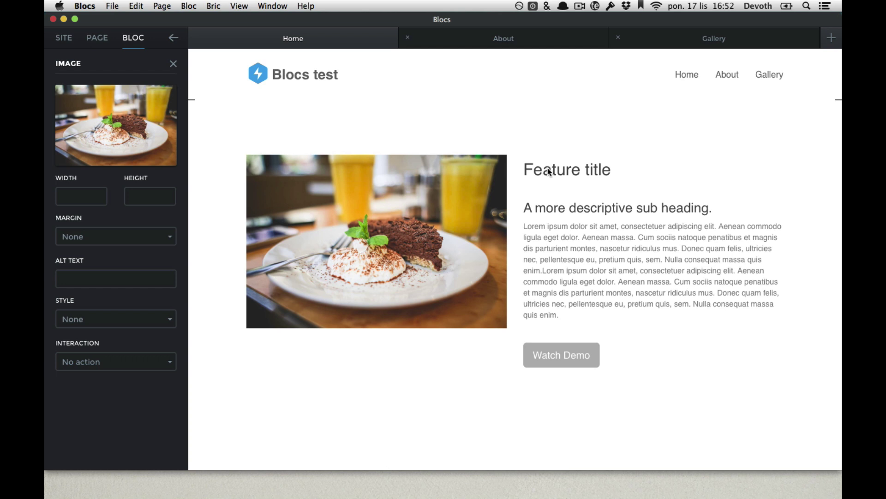
- Colour the Feature title heading #e62323, save it as a swatch, and select the Watch Demo button
{"action": "left_click", "coordinate": [563, 171]}
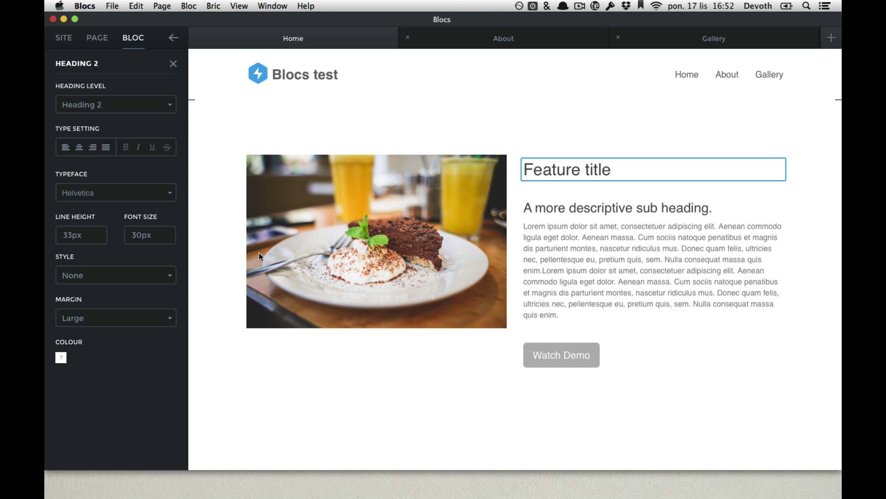
{"action": "left_click", "coordinate": [61, 358]}
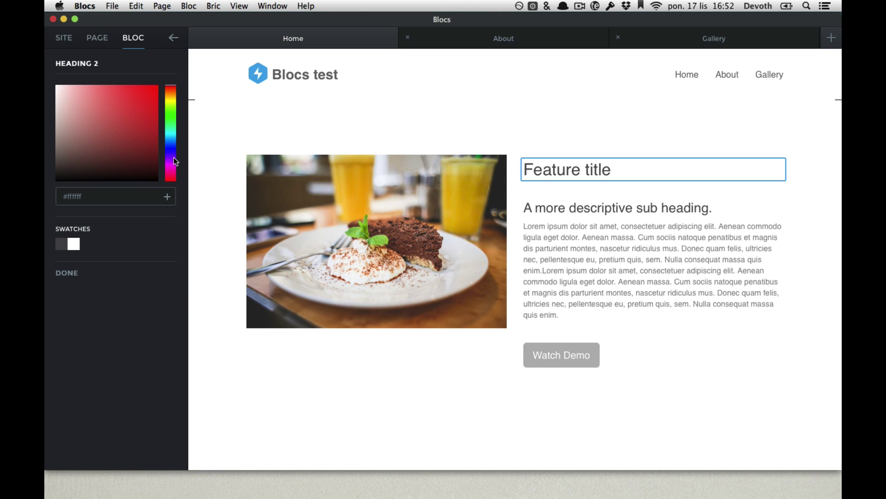
{"action": "left_click", "coordinate": [143, 93]}
{"action": "left_click", "coordinate": [167, 197]}
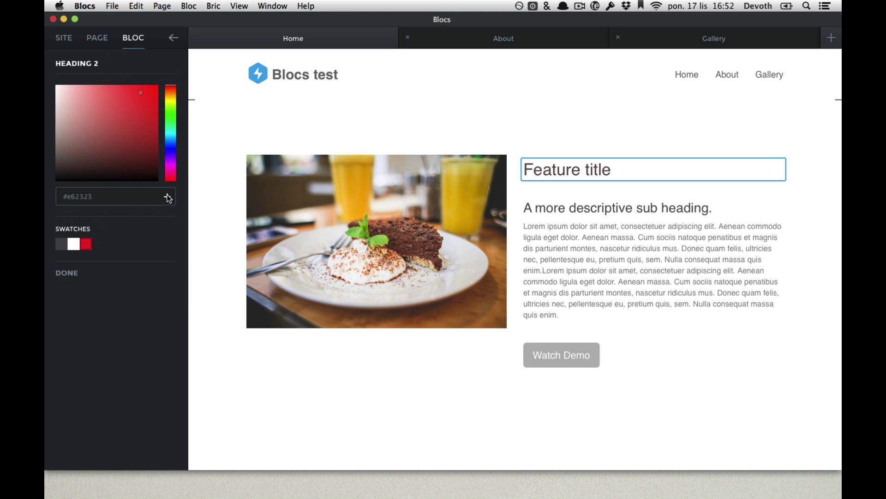
{"action": "left_click", "coordinate": [68, 273]}
{"action": "left_click", "coordinate": [430, 396]}
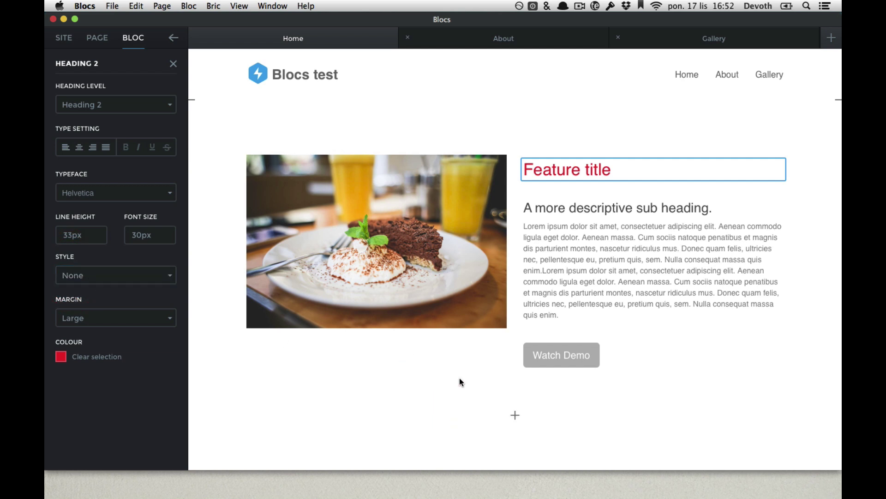
{"action": "left_click", "coordinate": [568, 352]}
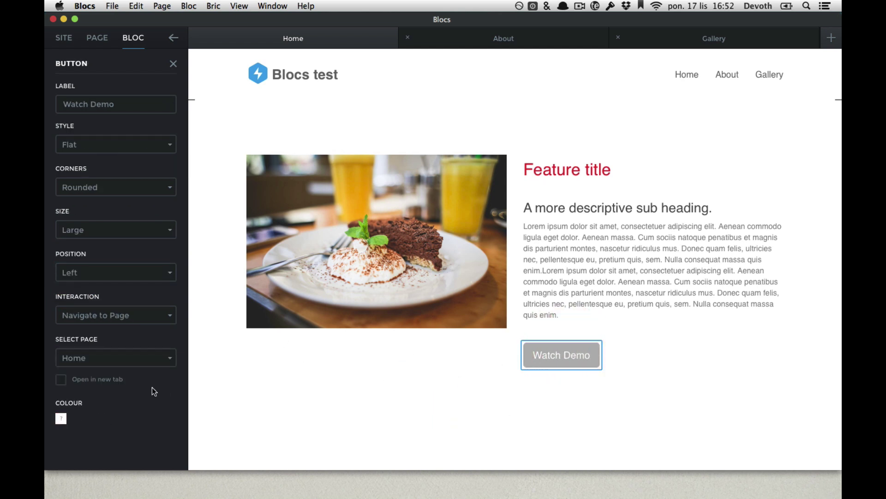
{"action": "left_click", "coordinate": [592, 346]}
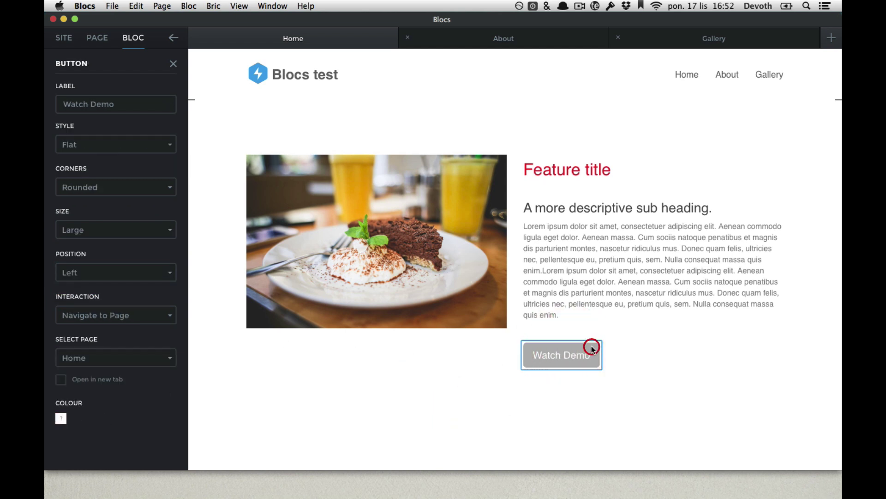
{"action": "left_click", "coordinate": [56, 420]}
{"action": "left_click", "coordinate": [86, 244]}
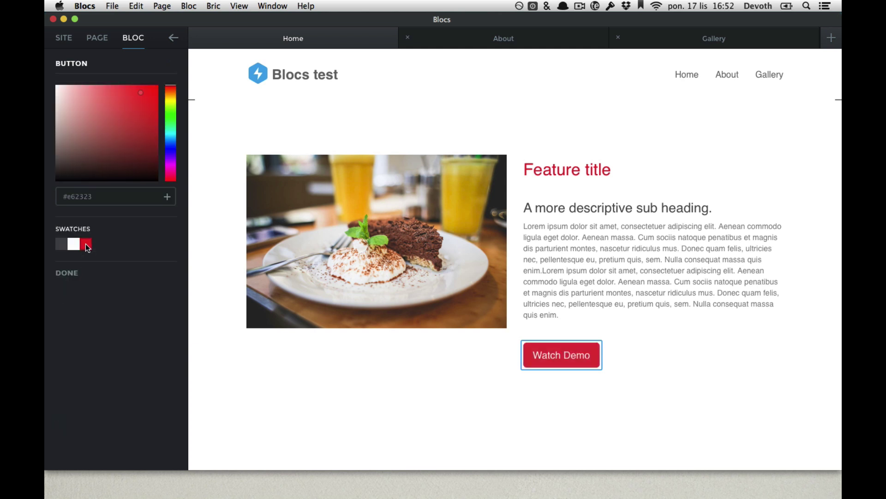
{"action": "left_click", "coordinate": [68, 272]}
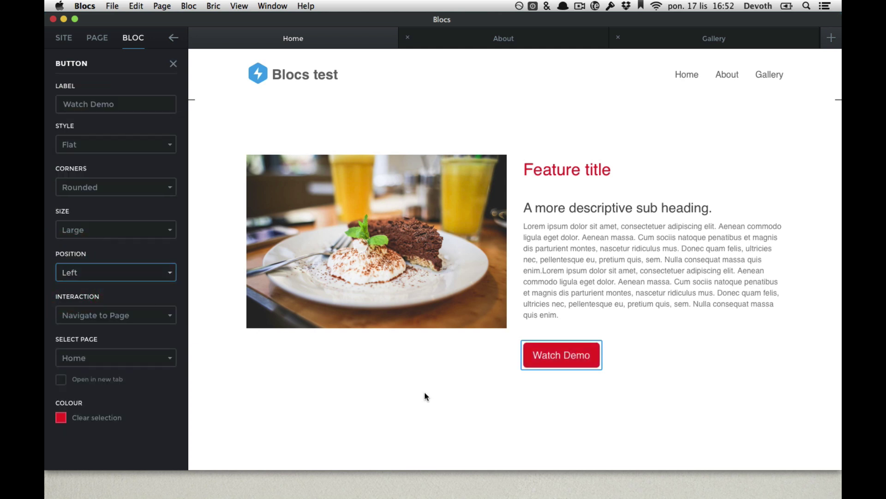
{"action": "scroll", "coordinate": [483, 314], "scroll_direction": "down", "scroll_amount": 10}
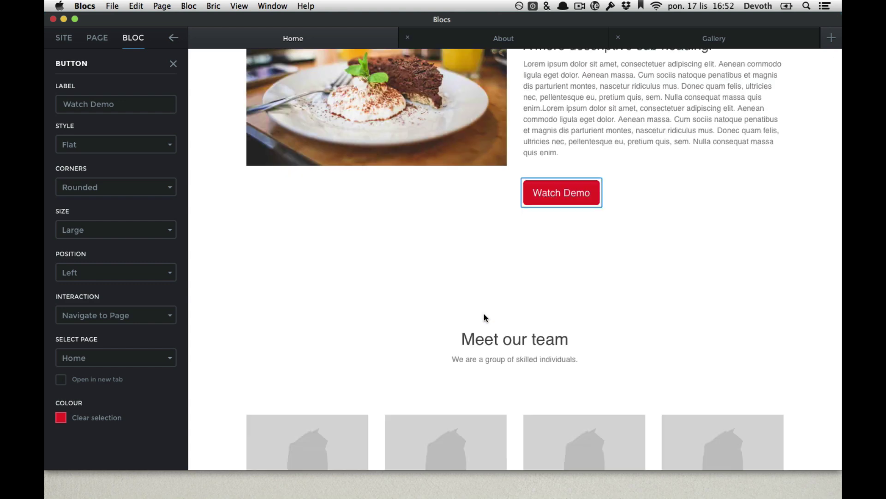
{"action": "scroll", "coordinate": [484, 314], "scroll_direction": "up", "scroll_amount": 8}
{"action": "scroll", "coordinate": [483, 314], "scroll_direction": "up", "scroll_amount": 2}
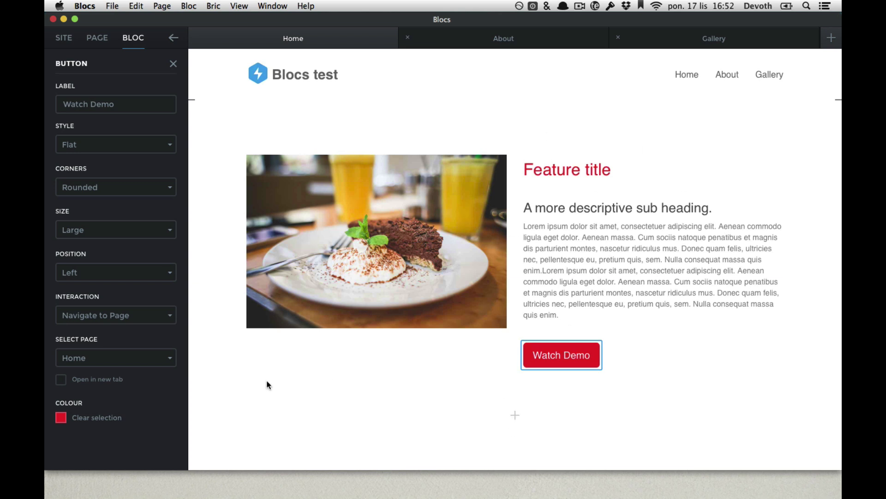
- Save a yellow-green #a9e623 swatch and set the Watch Demo button colour to magenta #e623cb
{"action": "left_click", "coordinate": [61, 418]}
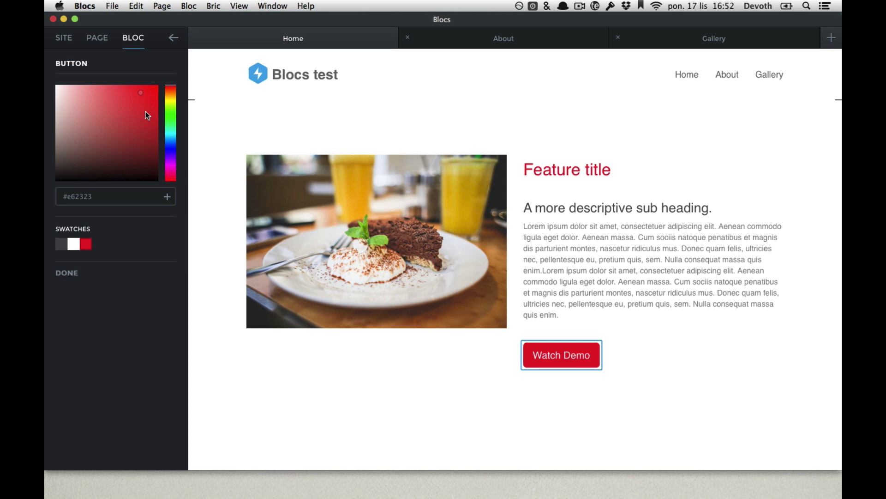
{"action": "left_click", "coordinate": [173, 164]}
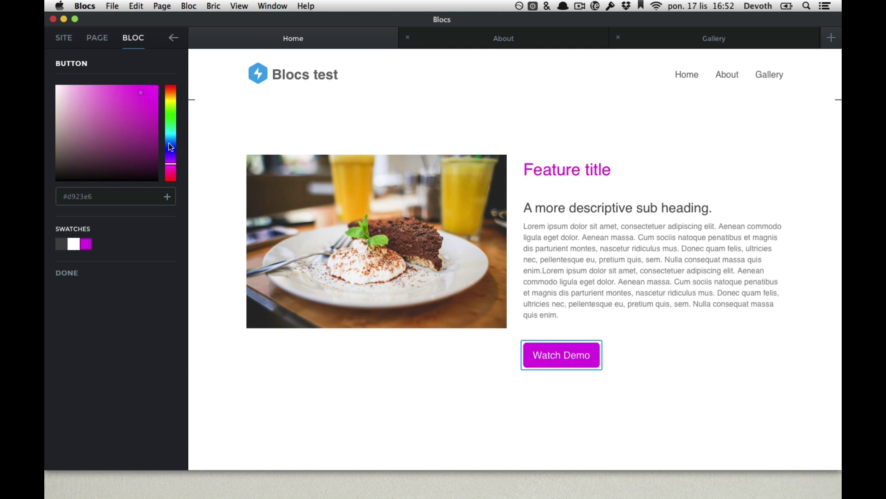
{"action": "left_click_drag", "start_coordinate": [171, 147], "coordinate": [171, 105]}
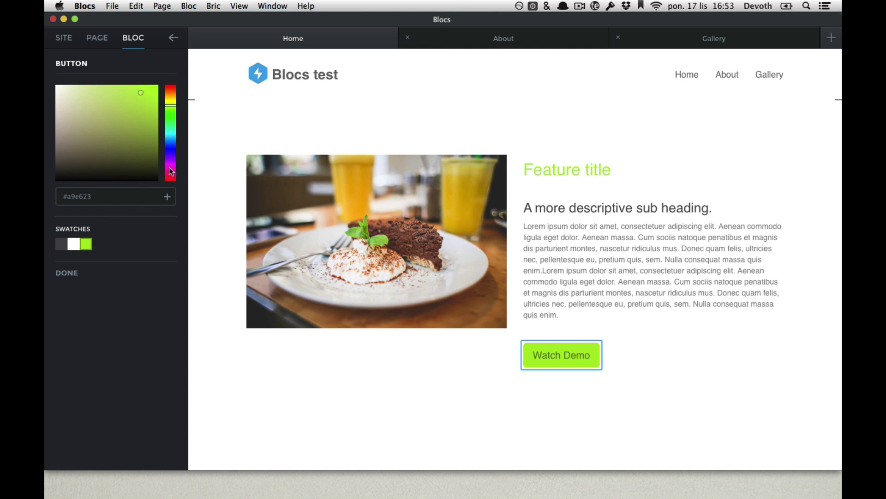
{"action": "left_click", "coordinate": [167, 197]}
{"action": "left_click", "coordinate": [170, 167]}
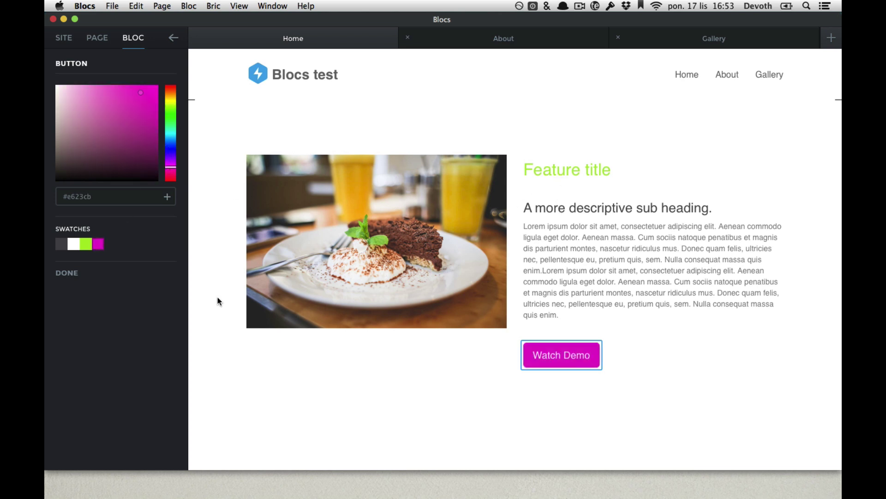
{"action": "left_click", "coordinate": [67, 272]}
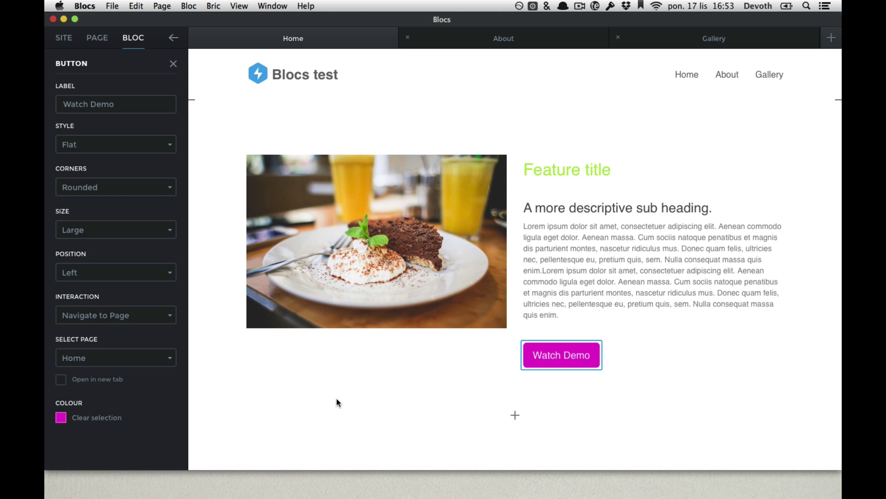
- Insert a three-column bloc from the full layouts below the Watch Demo feature bloc
{"action": "scroll", "coordinate": [337, 402], "scroll_direction": "down", "scroll_amount": 10}
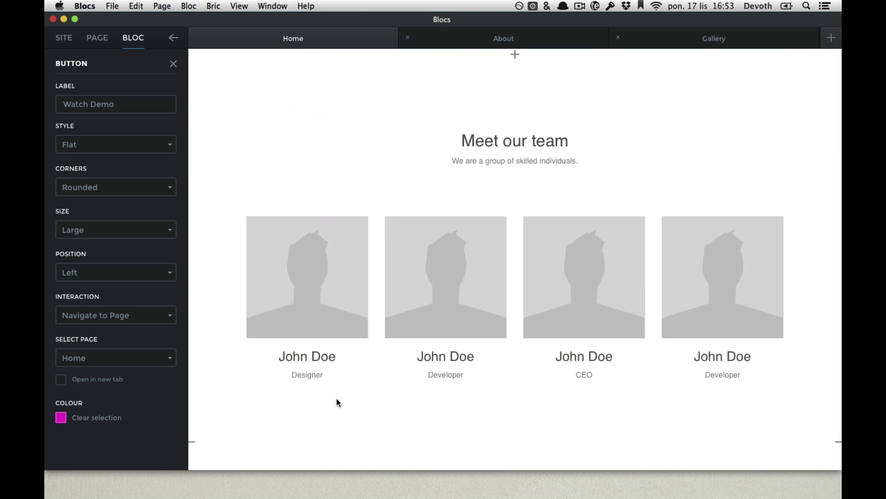
{"action": "scroll", "coordinate": [348, 306], "scroll_direction": "up", "scroll_amount": 8}
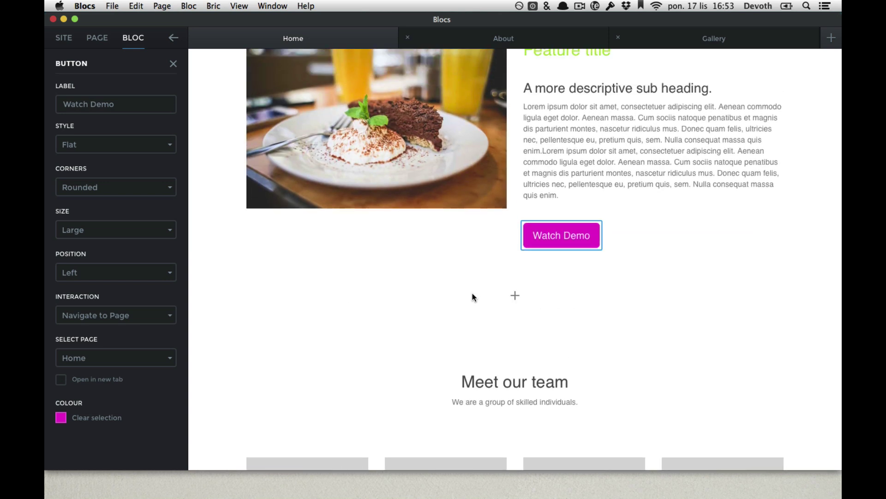
{"action": "left_click", "coordinate": [515, 296]}
{"action": "scroll", "coordinate": [477, 164], "scroll_direction": "up", "scroll_amount": 3}
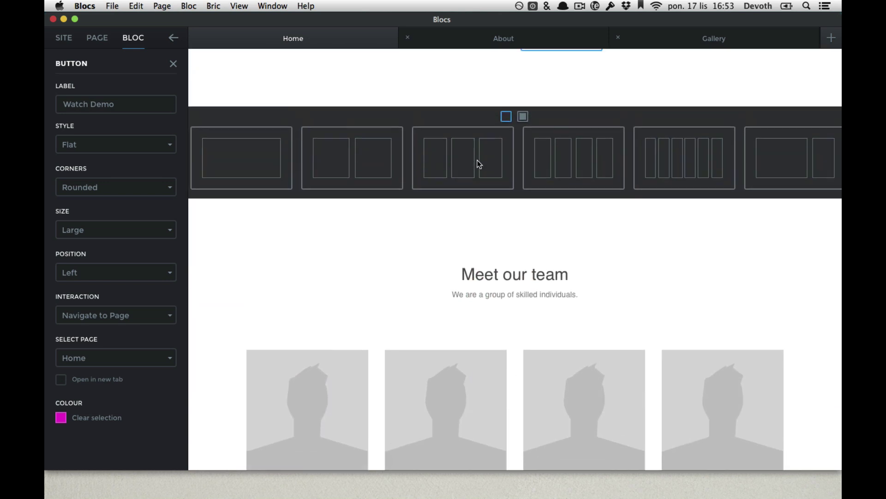
{"action": "left_click", "coordinate": [523, 183]}
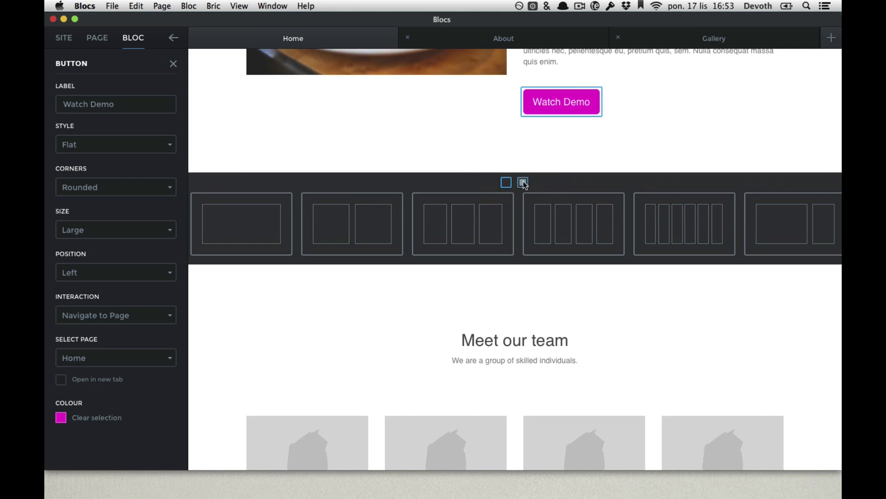
{"action": "left_click", "coordinate": [522, 184]}
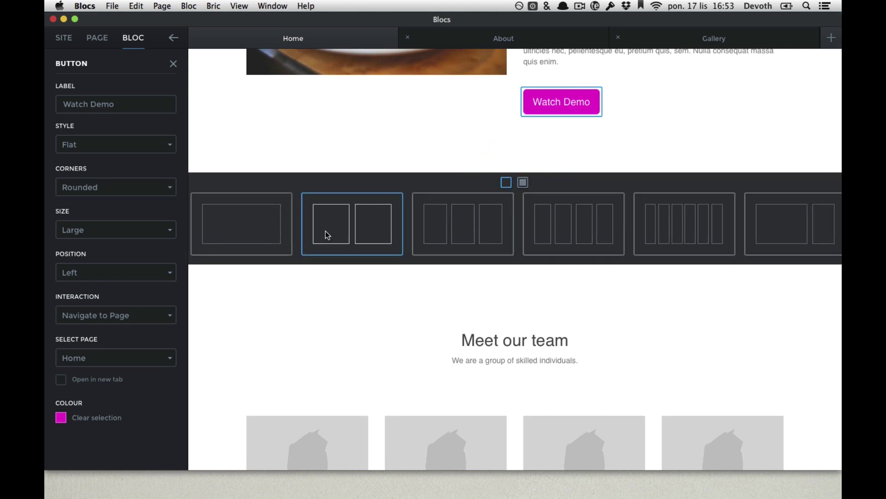
{"action": "left_click", "coordinate": [469, 226]}
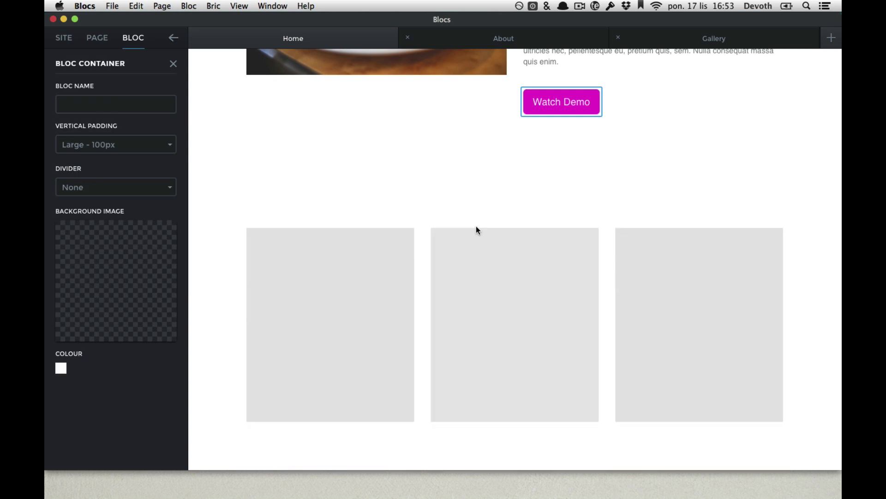
{"action": "scroll", "coordinate": [476, 226], "scroll_direction": "down", "scroll_amount": 1}
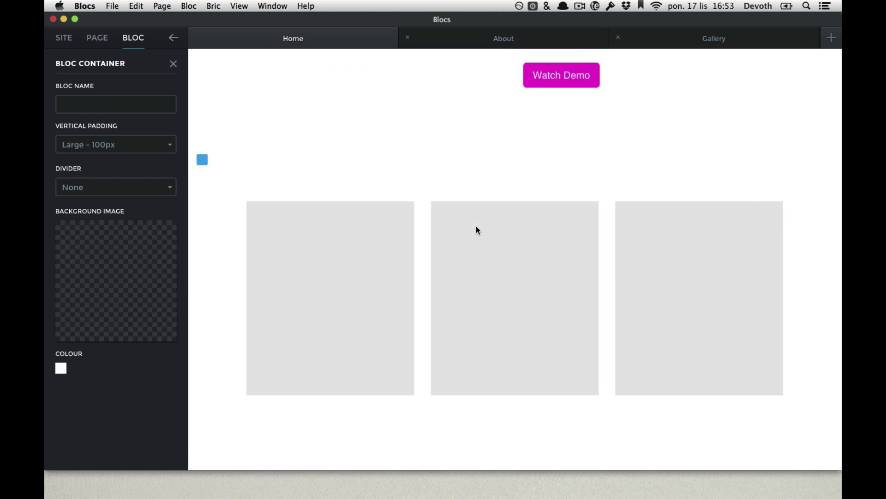
- Add image placeholders to the first two columns and heading and paragraph to the third
{"action": "left_click", "coordinate": [535, 182]}
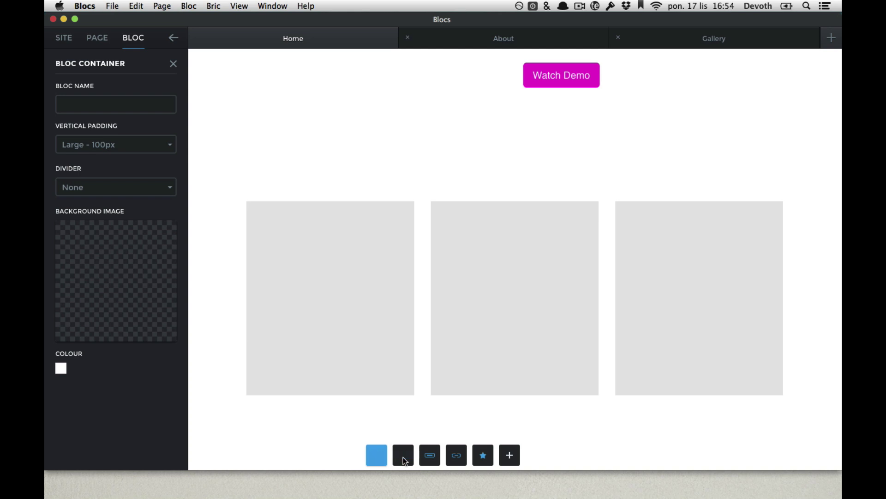
{"action": "left_click", "coordinate": [403, 457]}
{"action": "left_click_drag", "start_coordinate": [382, 459], "coordinate": [533, 424]}
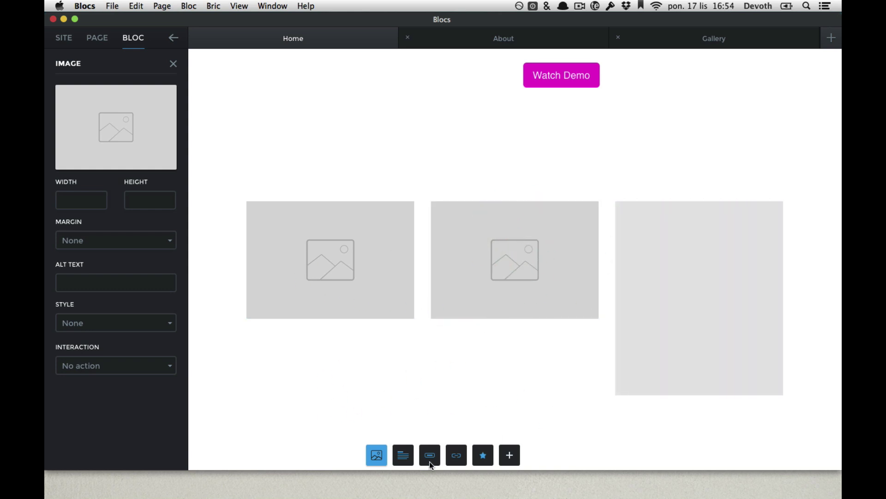
{"action": "left_click_drag", "start_coordinate": [406, 457], "coordinate": [685, 266]}
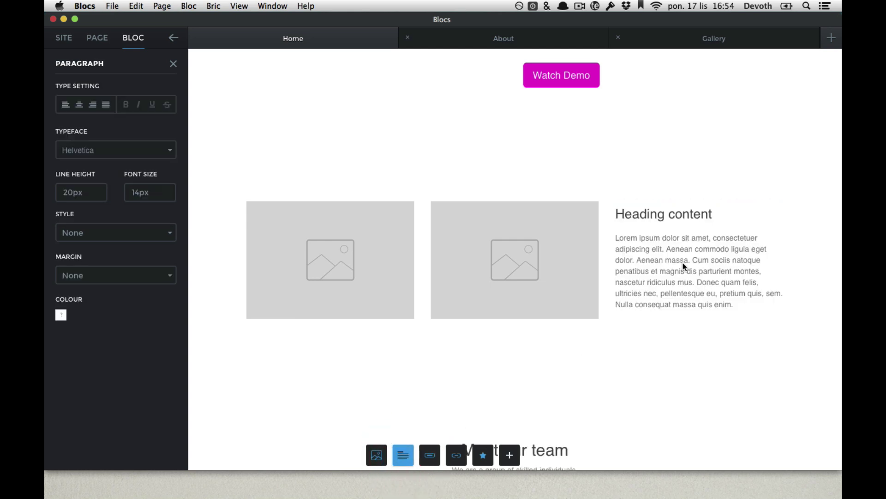
- Add a Button to the third column and heading and text under both images
{"action": "left_click", "coordinate": [430, 455]}
{"action": "left_click_drag", "start_coordinate": [666, 318], "coordinate": [667, 312]}
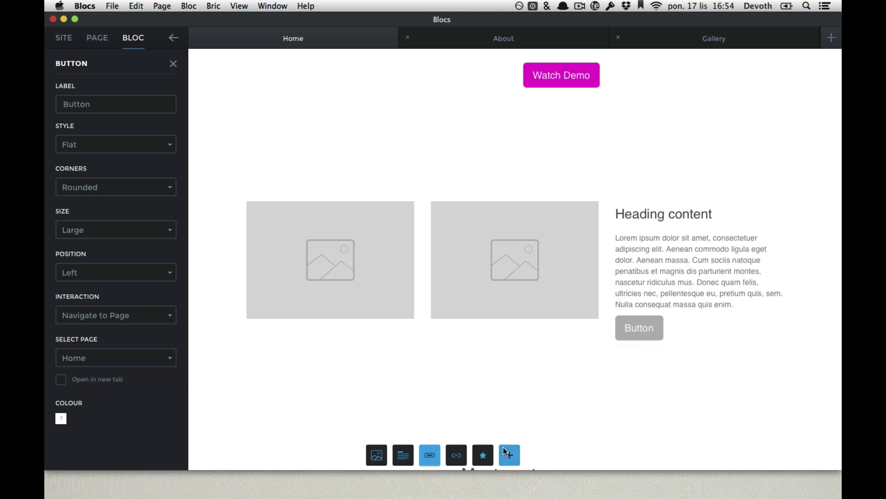
{"action": "left_click", "coordinate": [404, 453]}
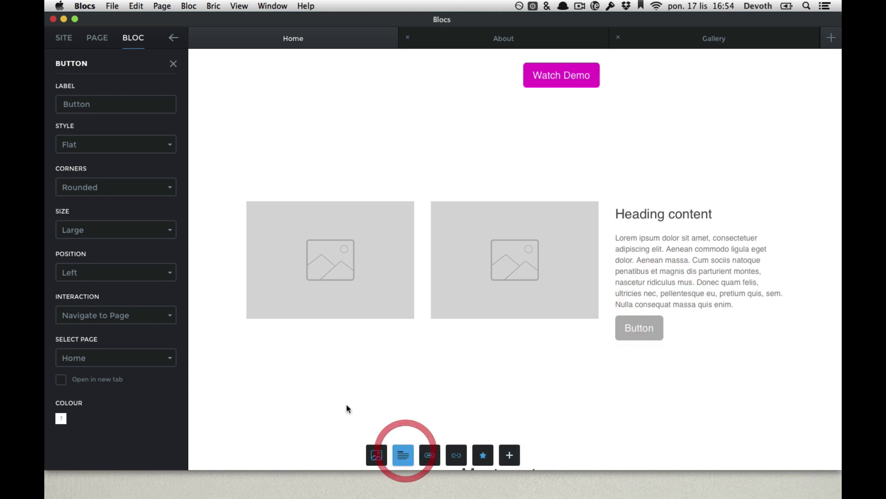
{"action": "left_click", "coordinate": [288, 319]}
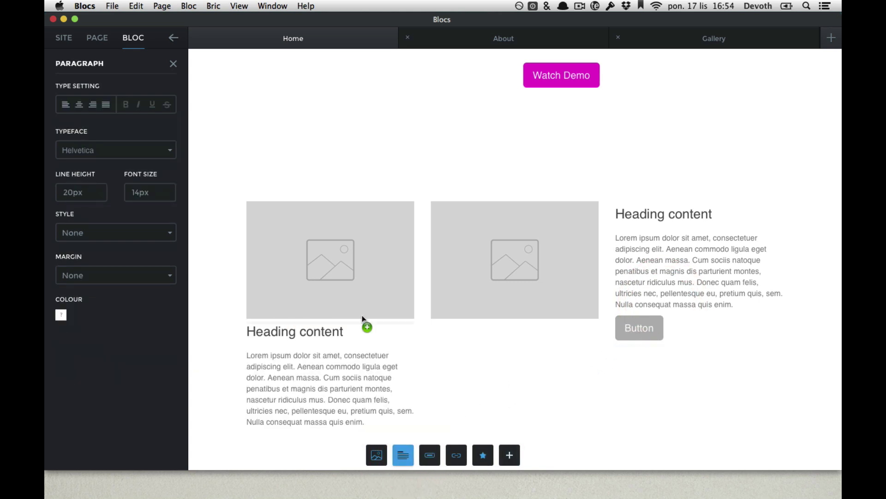
{"action": "left_click", "coordinate": [505, 309]}
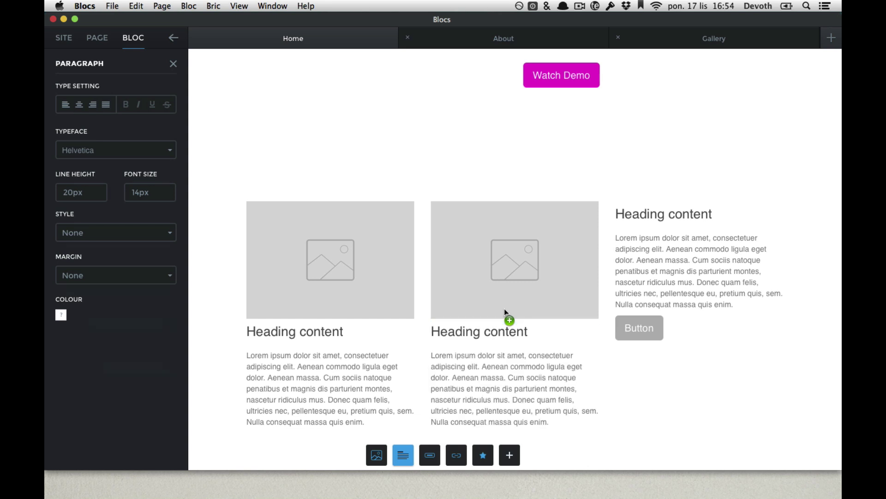
{"action": "left_click", "coordinate": [503, 454]}
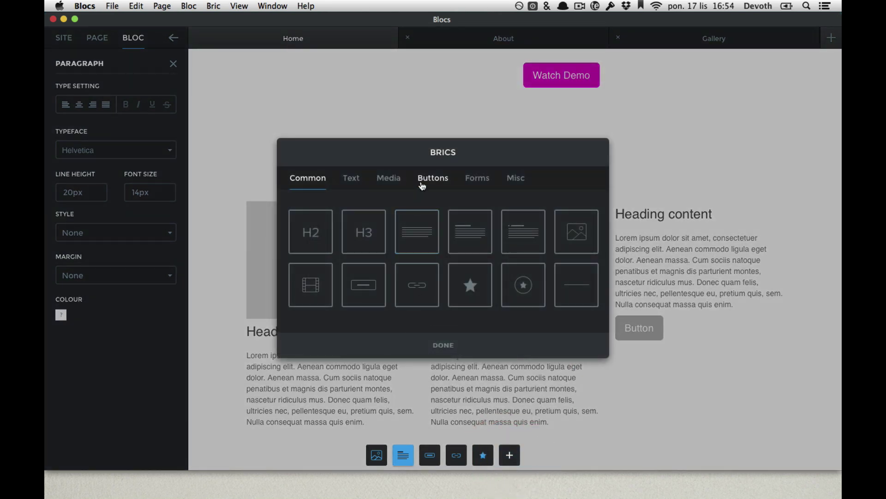
{"action": "left_click", "coordinate": [307, 297]}
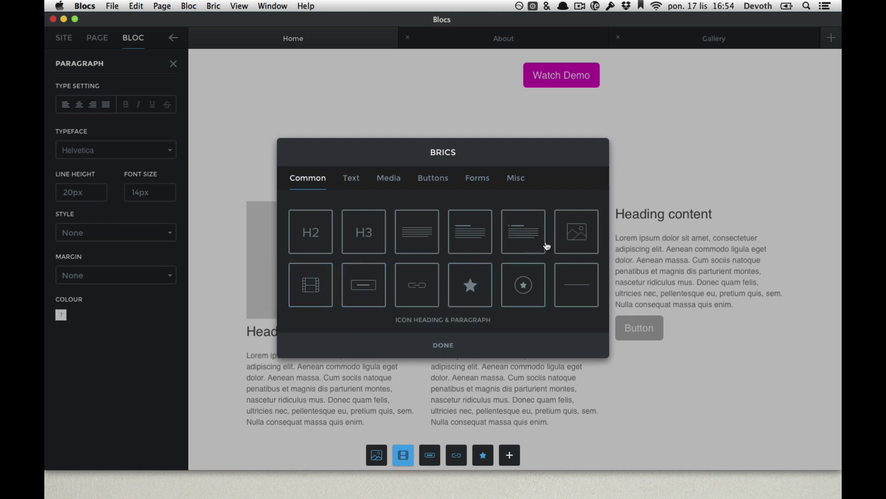
{"action": "left_click", "coordinate": [575, 232]}
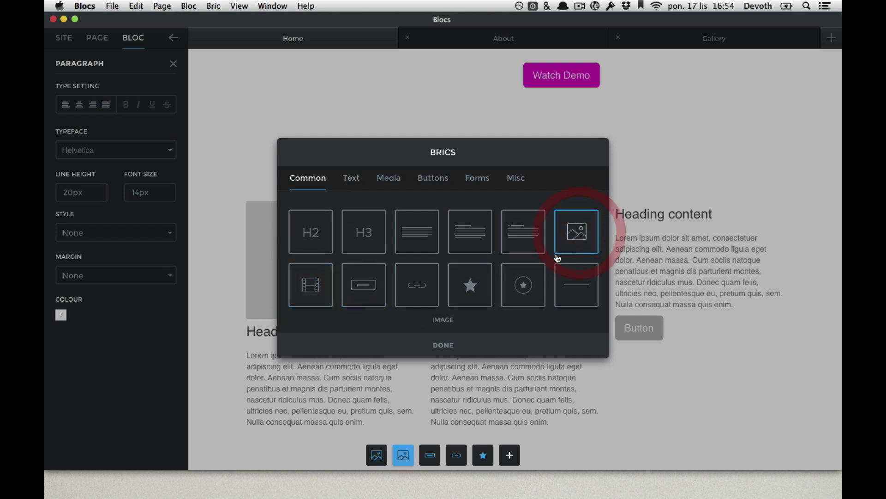
{"action": "left_click", "coordinate": [297, 277]}
{"action": "left_click", "coordinate": [450, 350]}
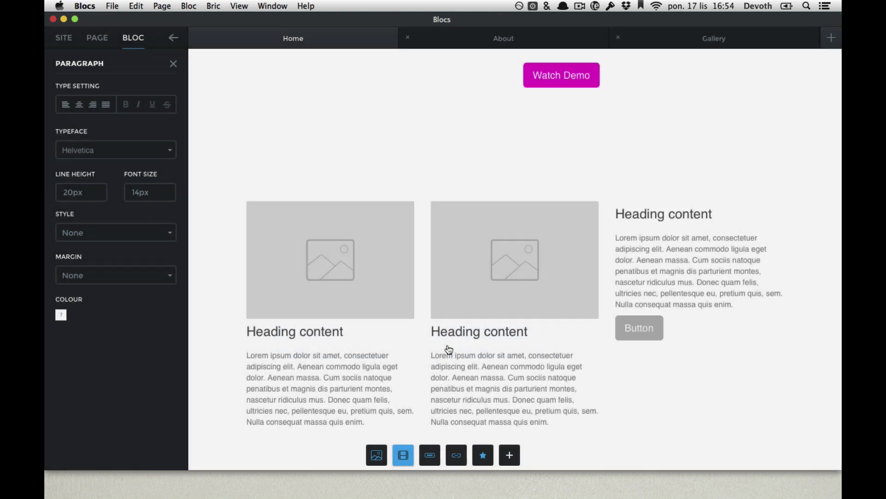
{"action": "left_click", "coordinate": [637, 364]}
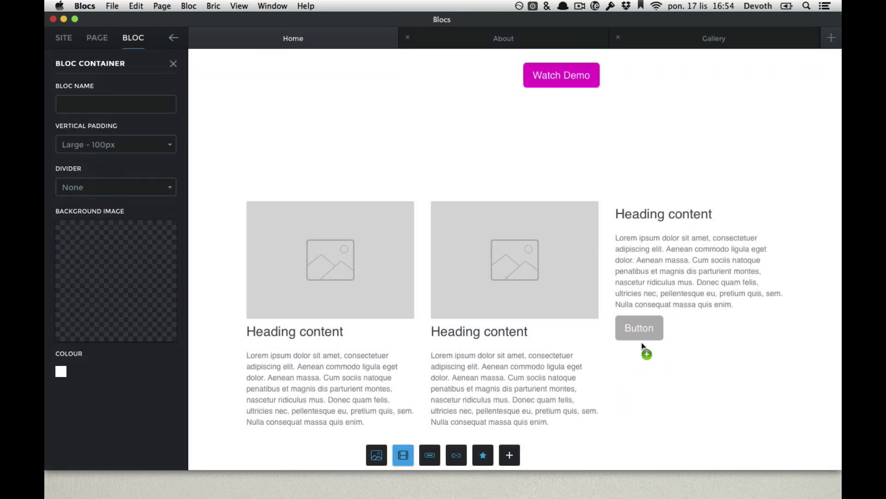
{"action": "scroll", "coordinate": [641, 351], "scroll_direction": "down", "scroll_amount": 12}
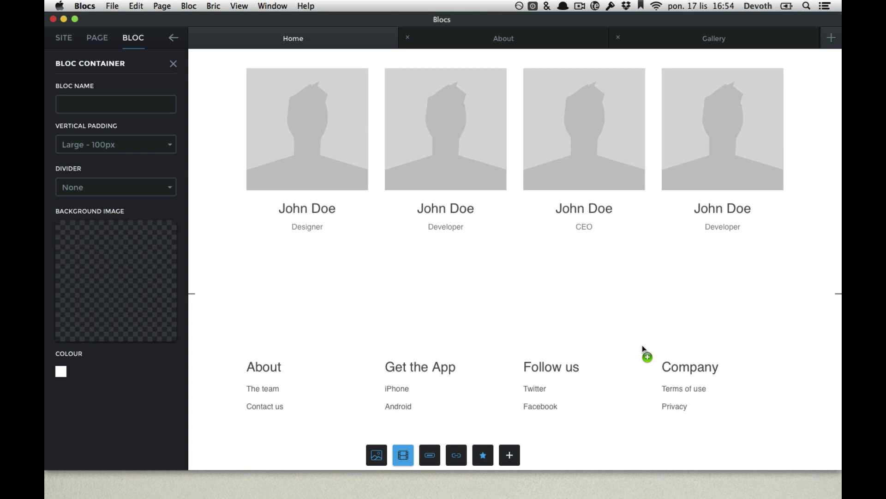
{"action": "scroll", "coordinate": [641, 345], "scroll_direction": "up", "scroll_amount": 10}
{"action": "left_click_drag", "start_coordinate": [665, 216], "coordinate": [673, 216]}
{"action": "left_click_drag", "start_coordinate": [600, 291], "coordinate": [485, 397]}
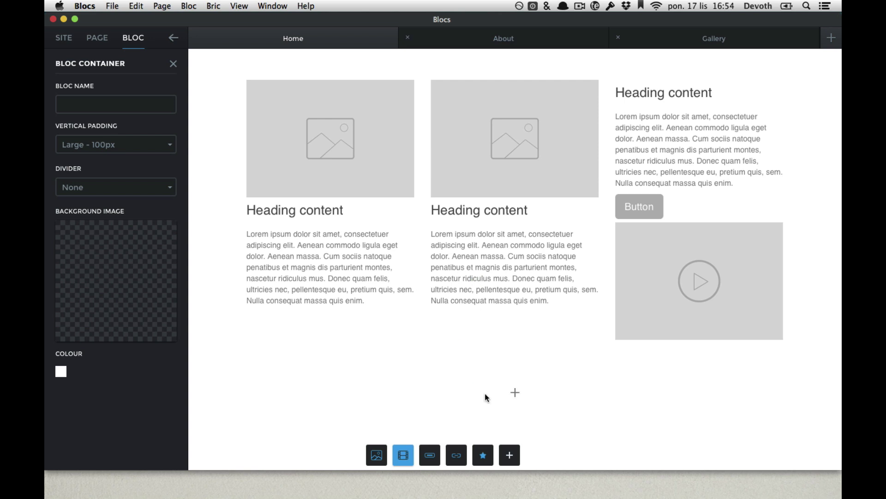
{"action": "left_click", "coordinate": [513, 321]}
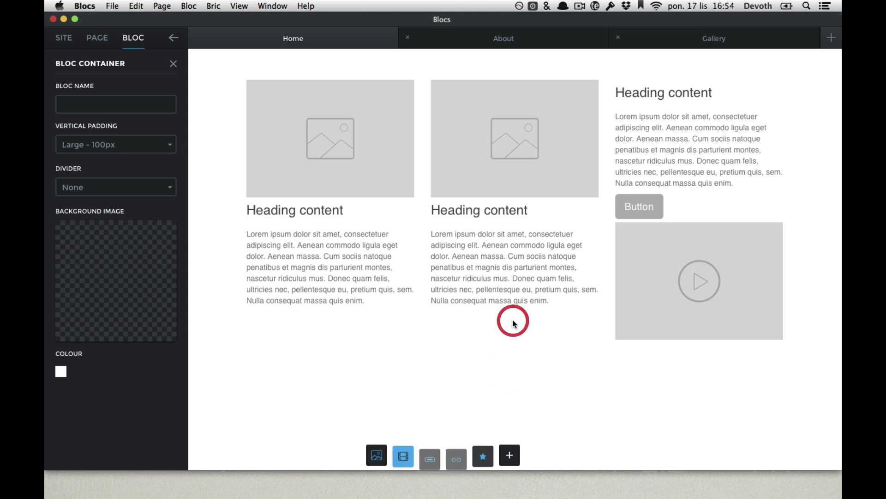
{"action": "left_click", "coordinate": [670, 262]}
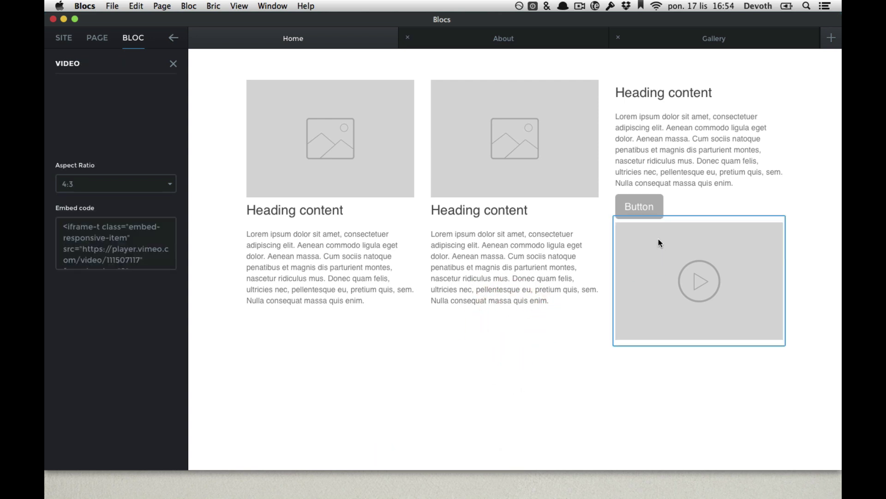
{"action": "left_click_drag", "start_coordinate": [658, 240], "coordinate": [639, 342]}
{"action": "scroll", "coordinate": [646, 273], "scroll_direction": "up", "scroll_amount": 5}
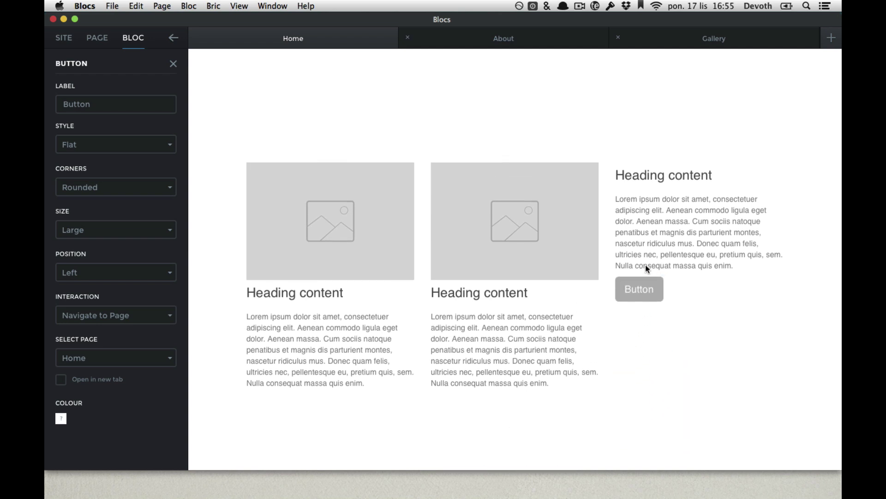
{"action": "scroll", "coordinate": [647, 311], "scroll_direction": "up", "scroll_amount": 10}
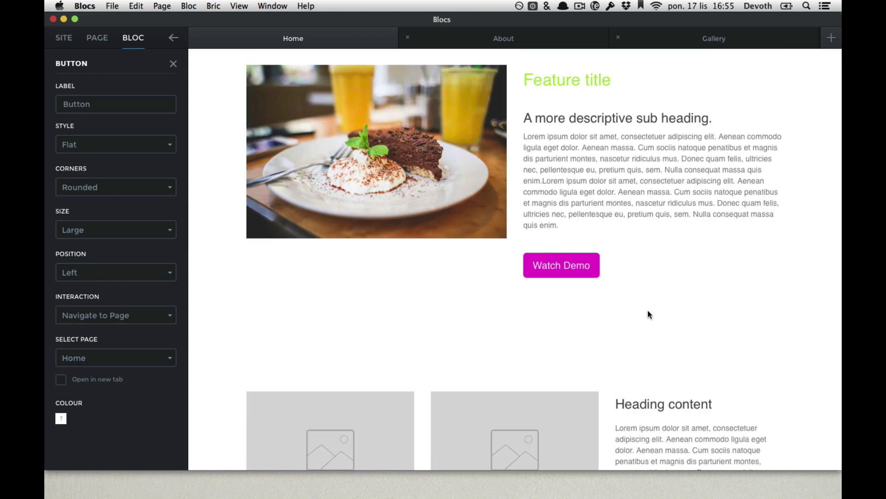
{"action": "scroll", "coordinate": [648, 311], "scroll_direction": "down", "scroll_amount": 3}
{"action": "scroll", "coordinate": [648, 313], "scroll_direction": "down", "scroll_amount": 6}
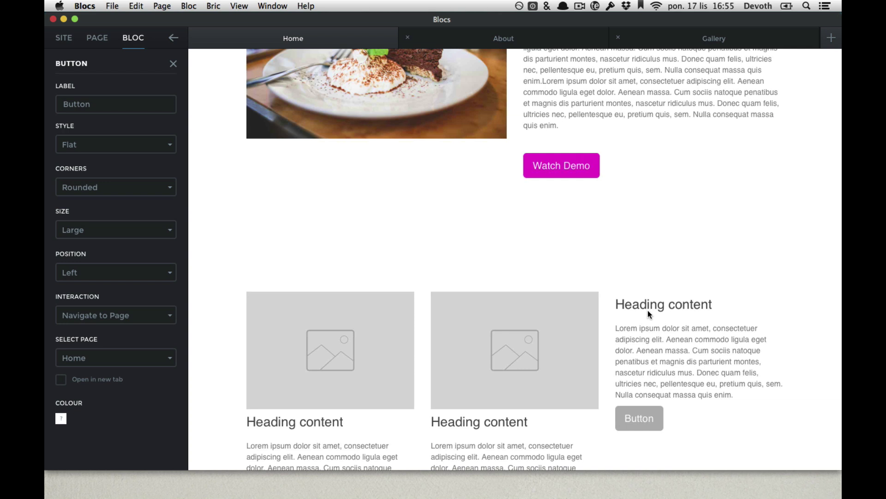
{"action": "scroll", "coordinate": [643, 316], "scroll_direction": "up", "scroll_amount": 10}
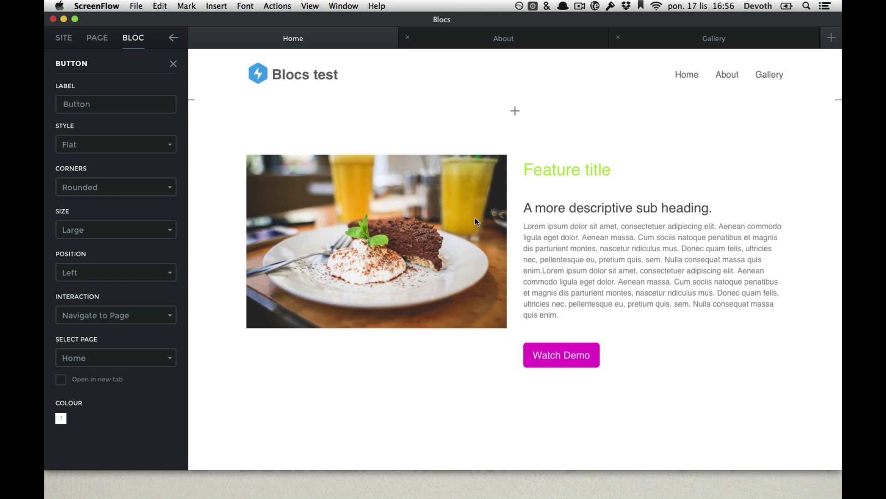
{"action": "left_click", "coordinate": [520, 114]}
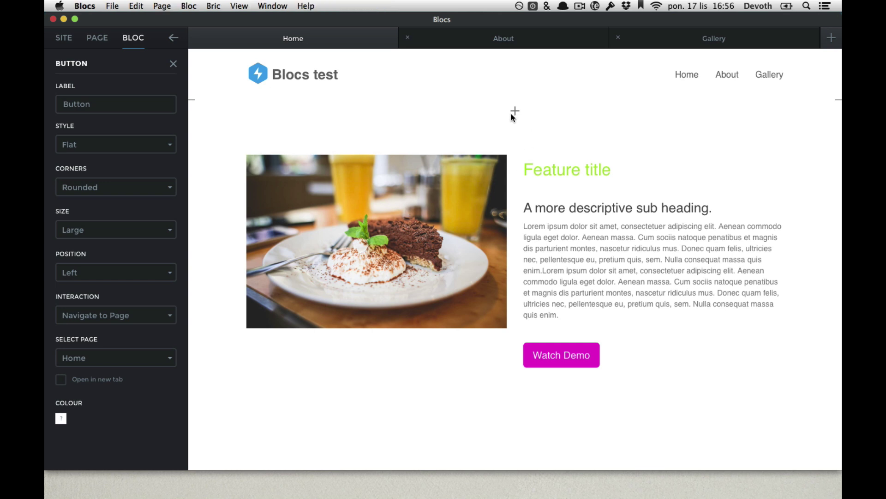
- Switch to Safari and scroll through the ui store page
{"action": "key", "text": "super+Tab"}
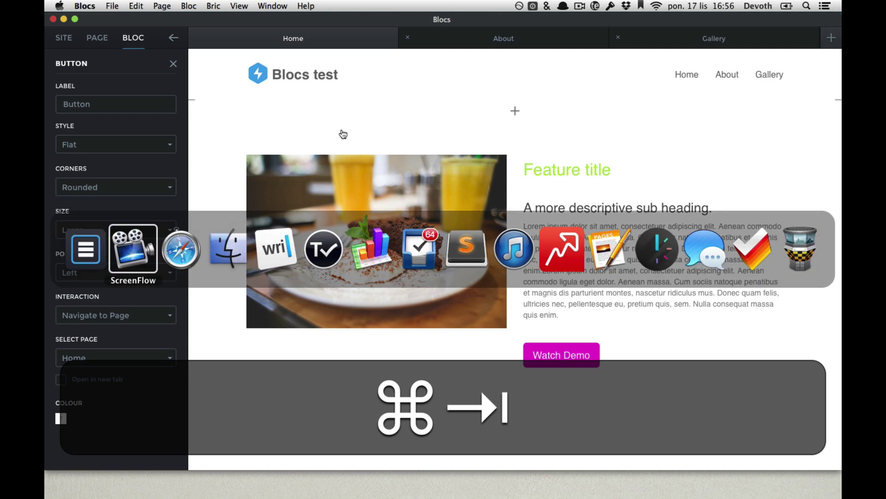
{"action": "key", "text": "super+Tab"}
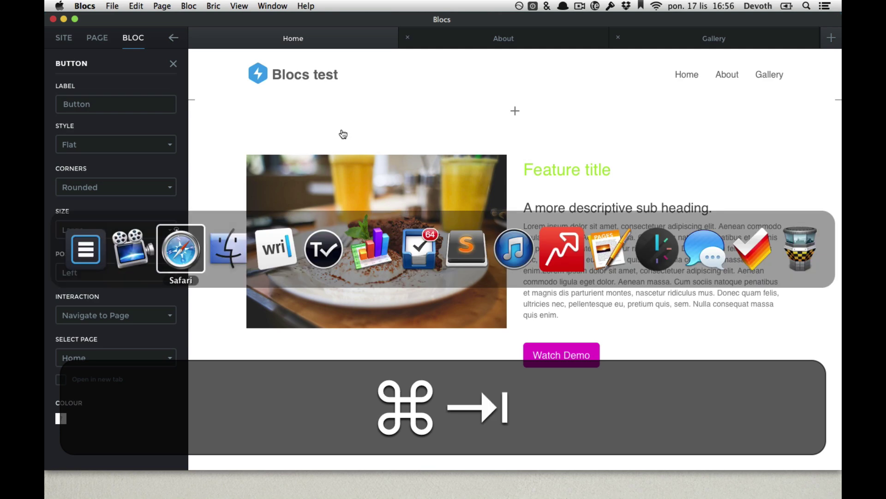
{"action": "key", "text": "super+Tab"}
{"action": "key", "text": "shift+super+Tab"}
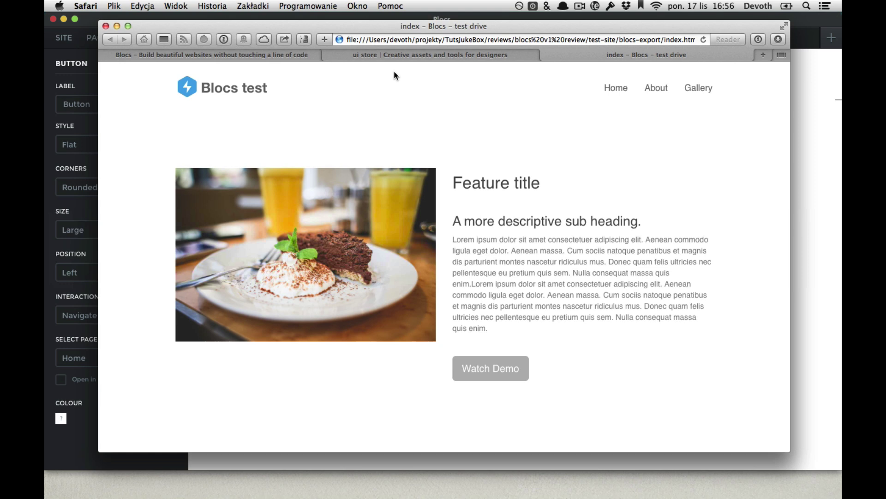
{"action": "left_click", "coordinate": [417, 56]}
{"action": "scroll", "coordinate": [690, 319], "scroll_direction": "down", "scroll_amount": 1}
{"action": "scroll", "coordinate": [689, 318], "scroll_direction": "down", "scroll_amount": 1}
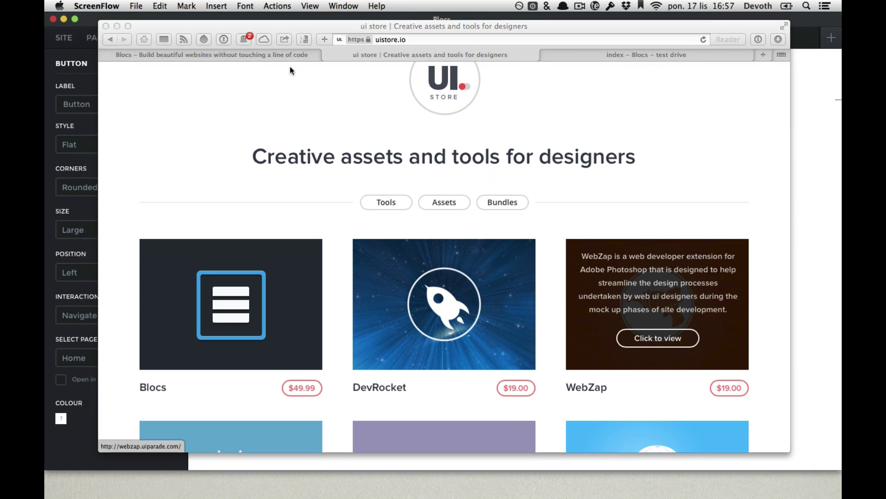
- Show the blocsapp.com Blocs homepage and scroll down it
{"action": "left_click", "coordinate": [291, 58]}
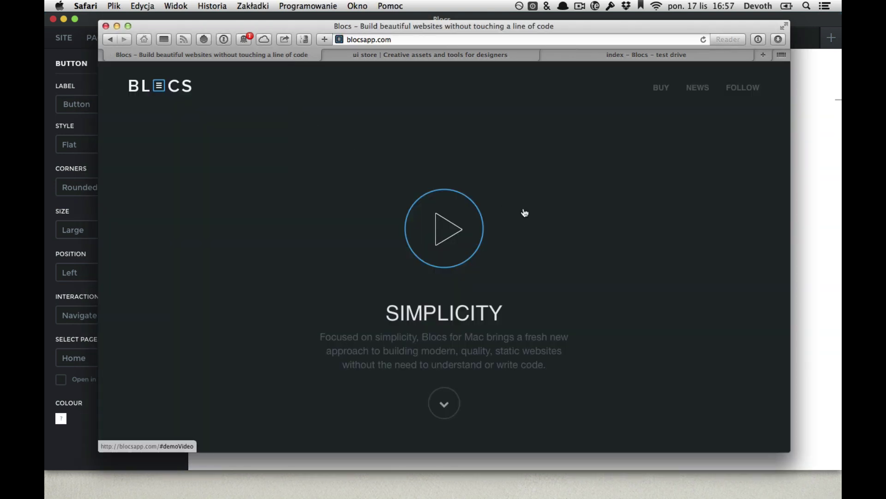
{"action": "scroll", "coordinate": [524, 212], "scroll_direction": "down", "scroll_amount": 5}
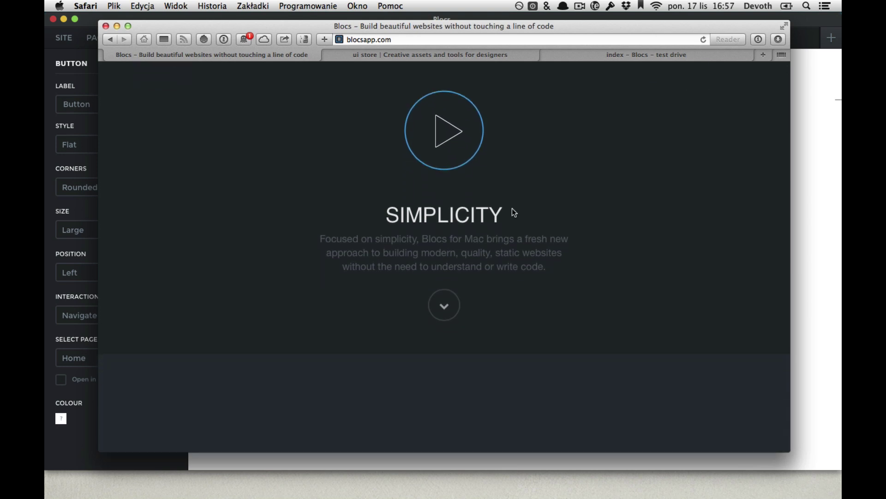
{"action": "scroll", "coordinate": [361, 301], "scroll_direction": "down", "scroll_amount": 5}
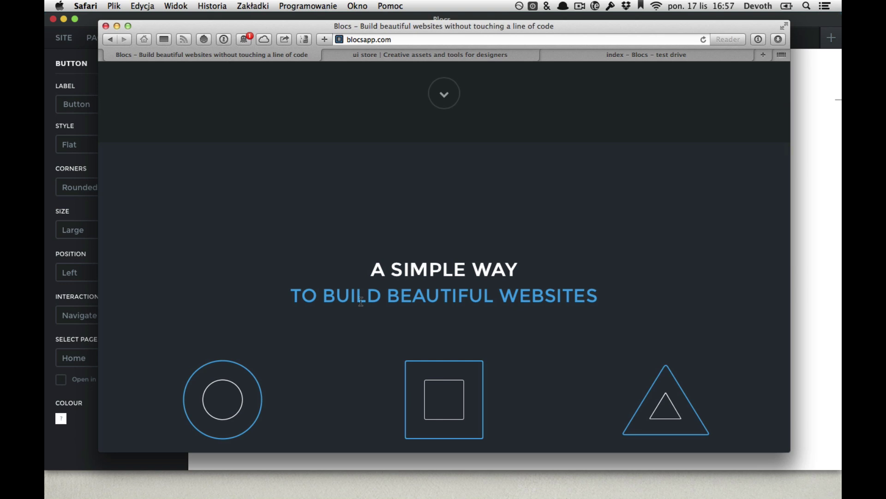
{"action": "left_click", "coordinate": [78, 442]}
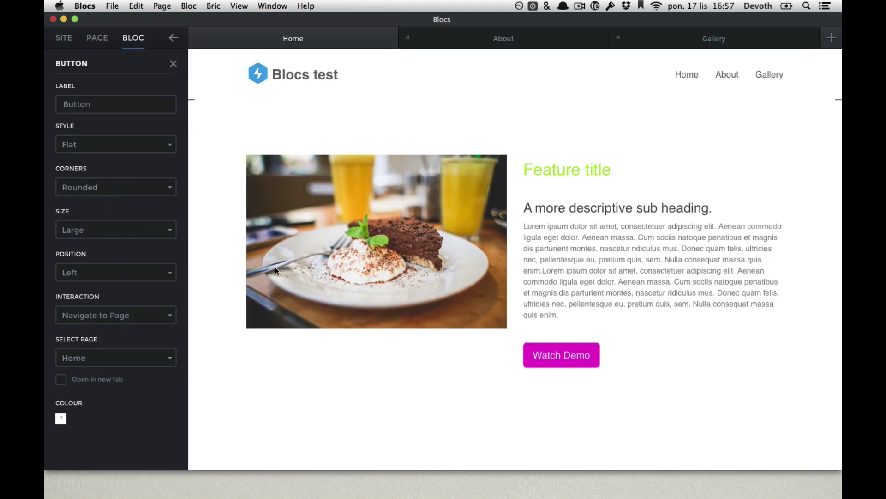
{"action": "scroll", "coordinate": [276, 271], "scroll_direction": "down", "scroll_amount": 10}
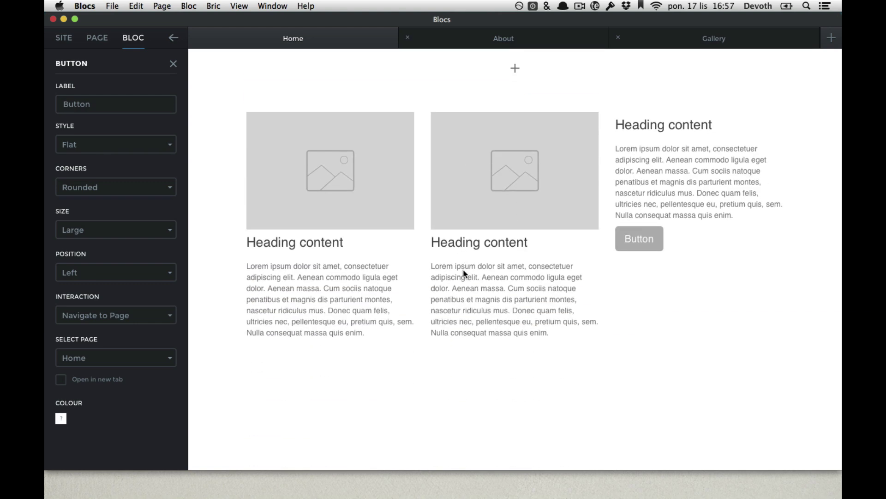
{"action": "scroll", "coordinate": [465, 273], "scroll_direction": "down", "scroll_amount": 6}
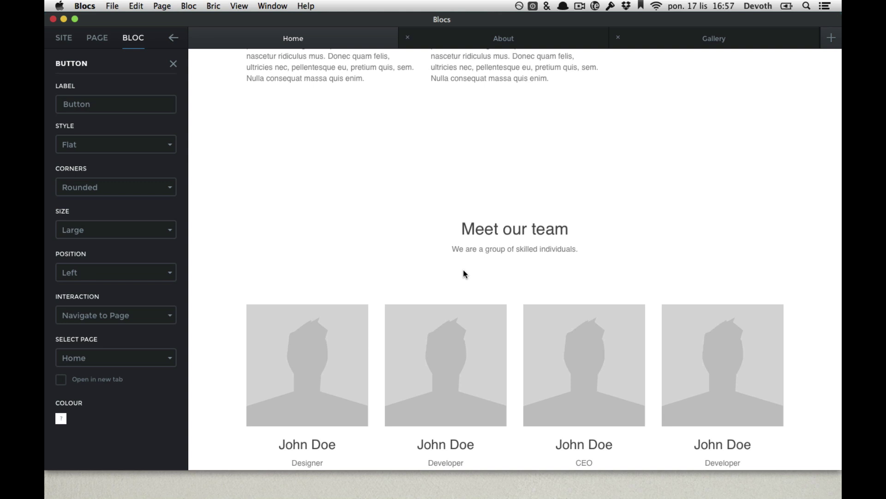
{"action": "scroll", "coordinate": [832, 280], "scroll_direction": "down", "scroll_amount": 5}
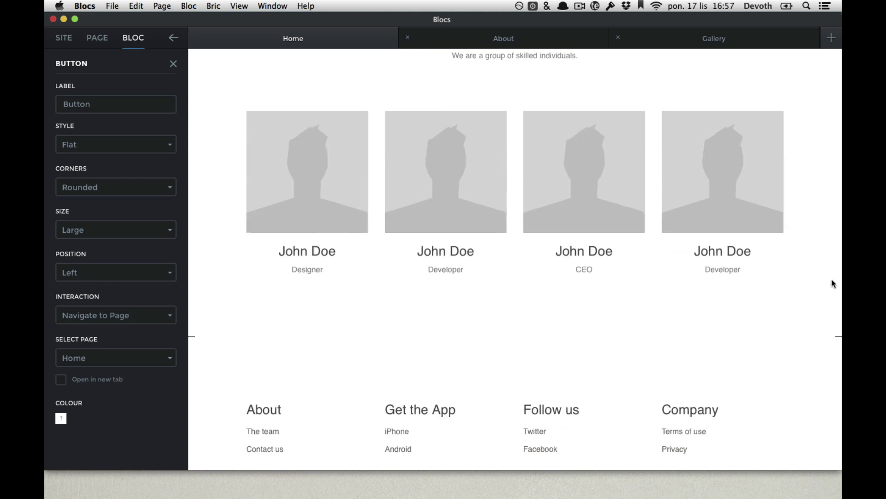
{"action": "scroll", "coordinate": [832, 283], "scroll_direction": "up", "scroll_amount": 12}
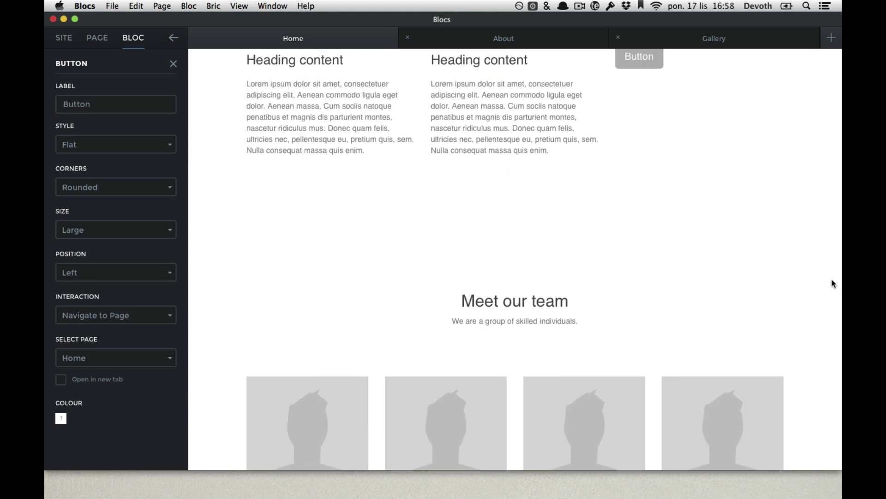
{"action": "scroll", "coordinate": [832, 283], "scroll_direction": "up", "scroll_amount": 3}
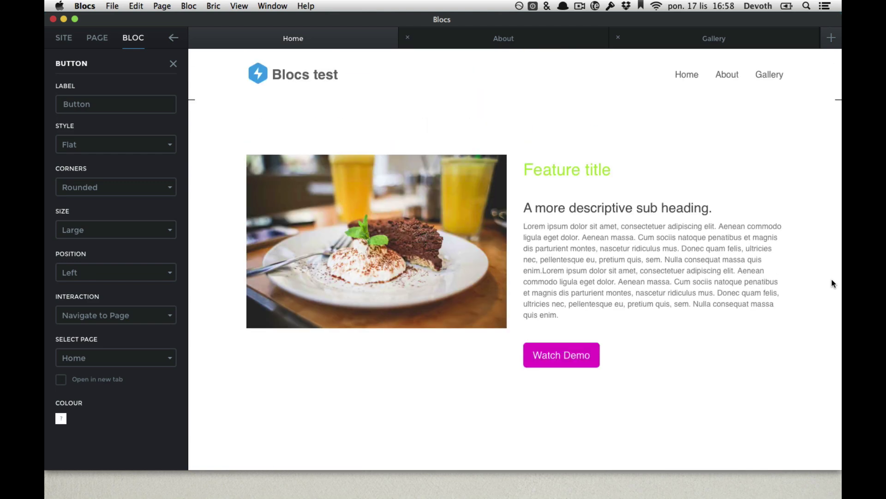
{"action": "scroll", "coordinate": [821, 179], "scroll_direction": "down", "scroll_amount": 6}
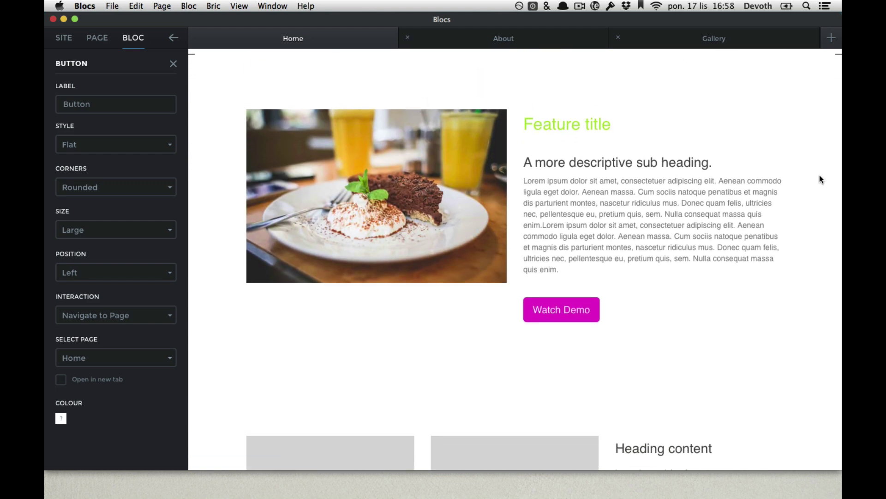
{"action": "scroll", "coordinate": [820, 179], "scroll_direction": "down", "scroll_amount": 1}
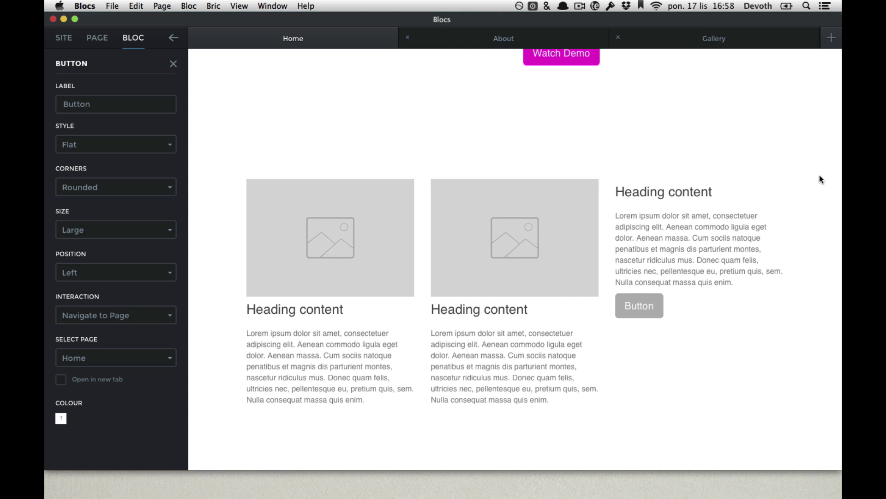
{"action": "key", "text": "super+Tab"}
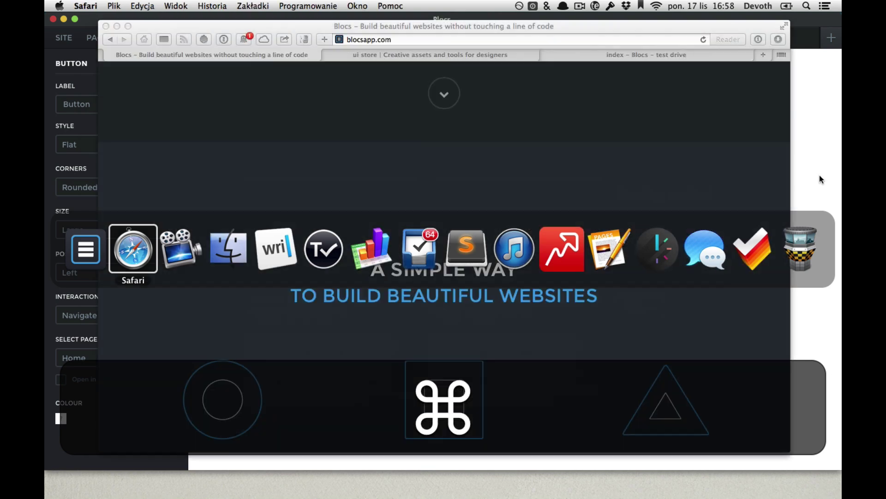
{"action": "scroll", "coordinate": [665, 288], "scroll_direction": "down", "scroll_amount": 5}
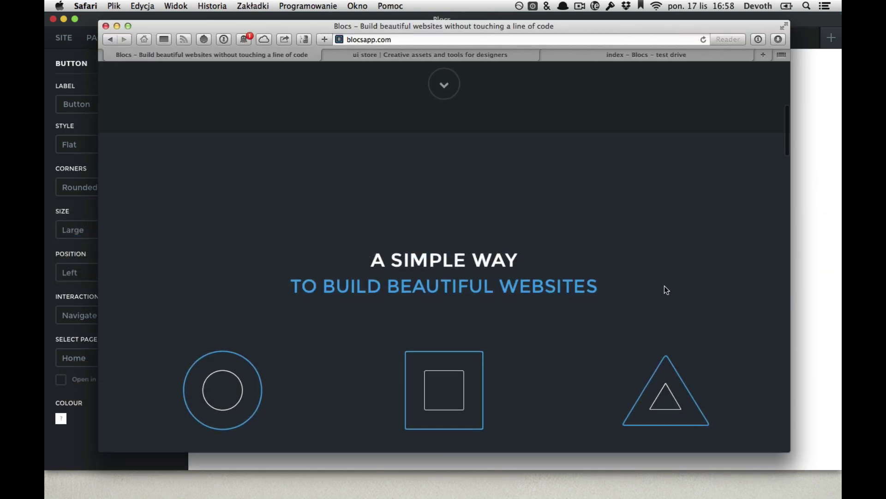
{"action": "scroll", "coordinate": [665, 287], "scroll_direction": "down", "scroll_amount": 10}
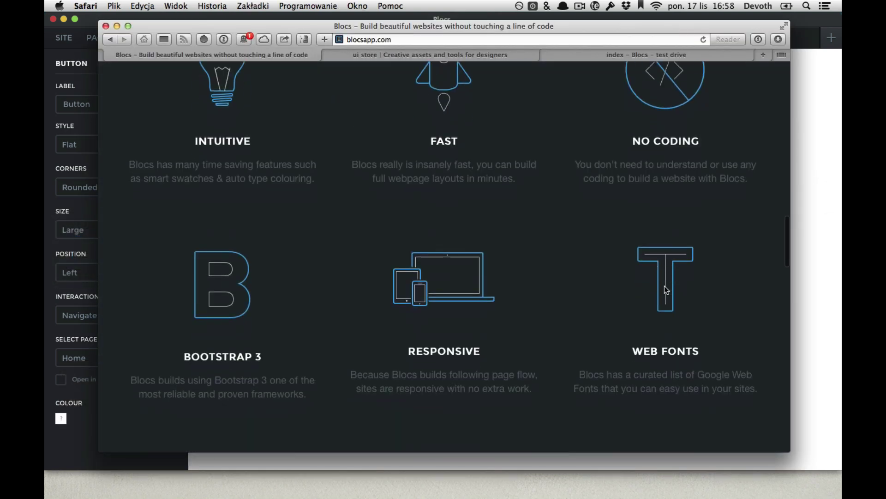
{"action": "scroll", "coordinate": [666, 289], "scroll_direction": "down", "scroll_amount": 2}
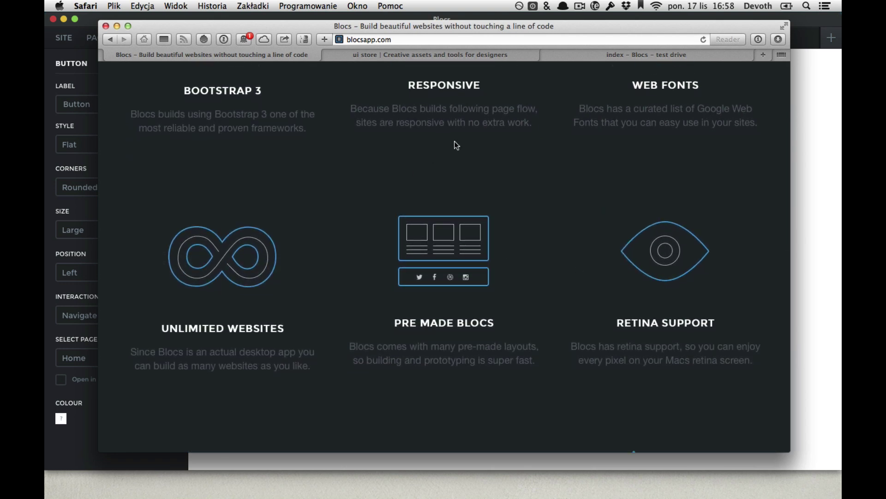
- Back in Blocs, set the column headings' typeface to Pacifico
{"action": "left_click", "coordinate": [72, 79]}
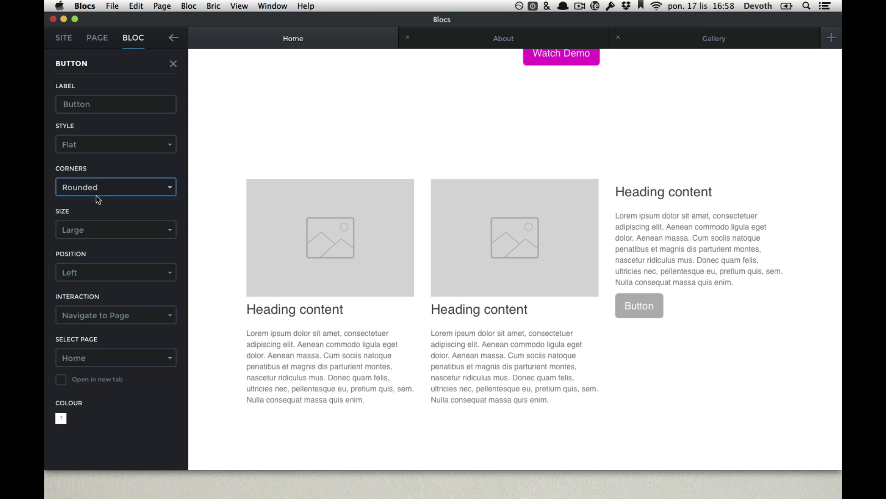
{"action": "left_click", "coordinate": [284, 312]}
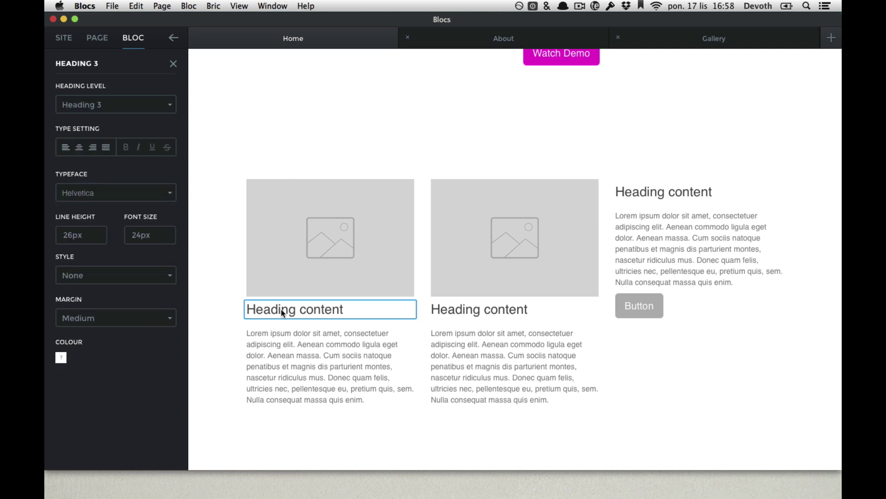
{"action": "left_click", "coordinate": [118, 193]}
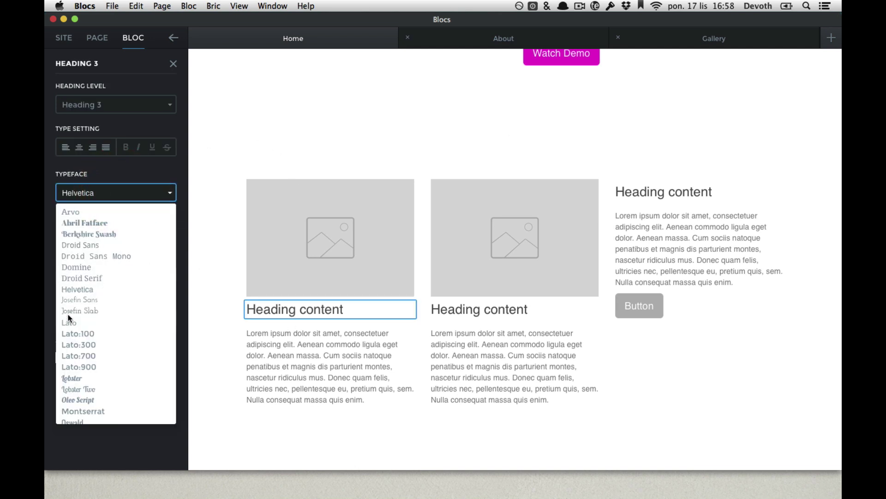
{"action": "scroll", "coordinate": [77, 377], "scroll_direction": "down", "scroll_amount": 8}
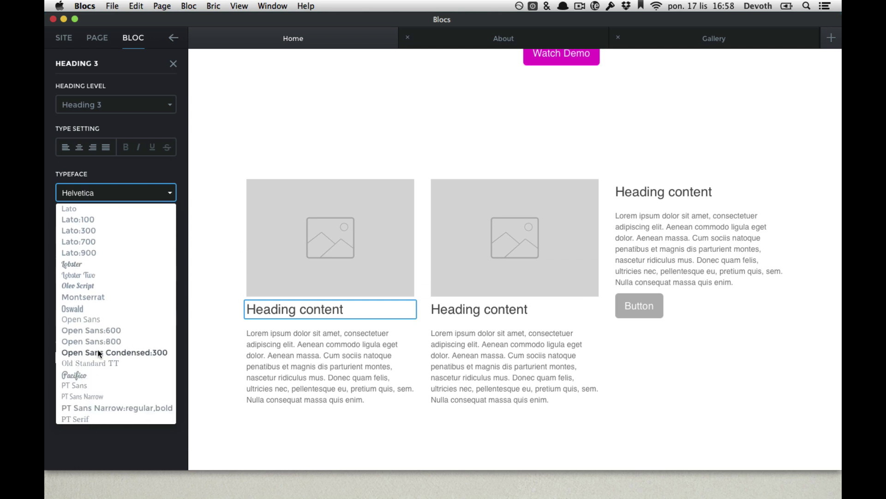
{"action": "left_click", "coordinate": [71, 326]}
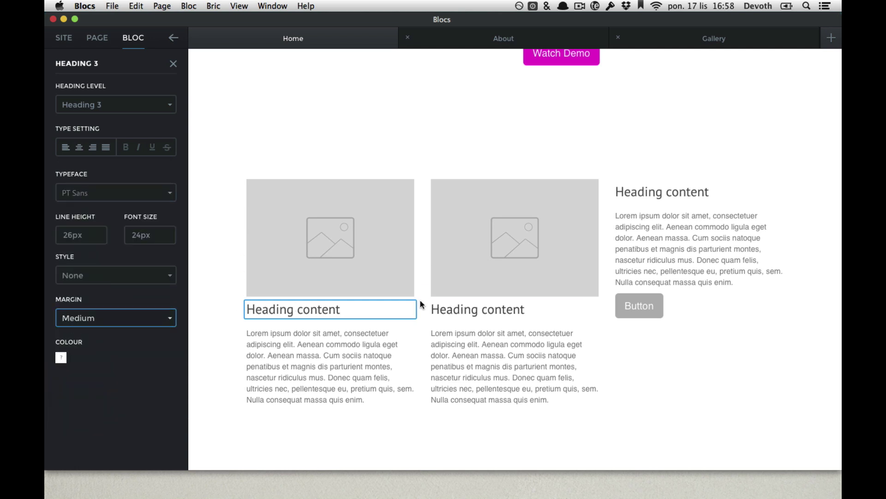
{"action": "left_click", "coordinate": [633, 192]}
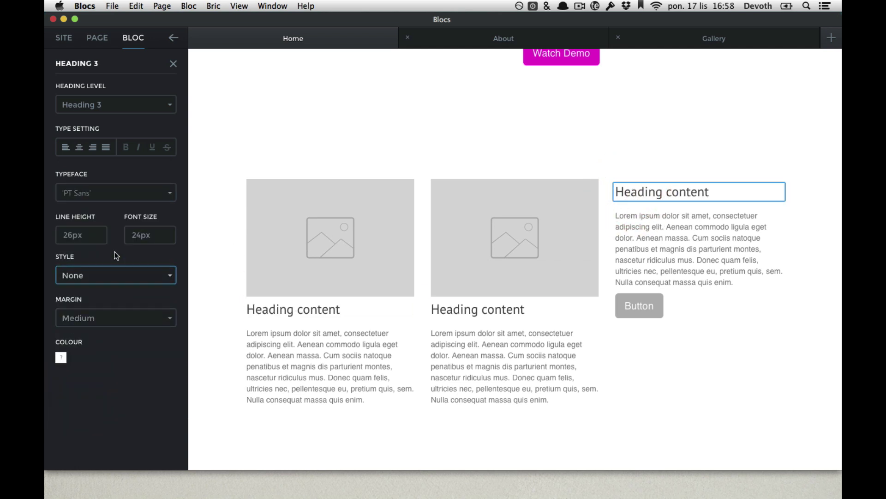
{"action": "left_click", "coordinate": [107, 195]}
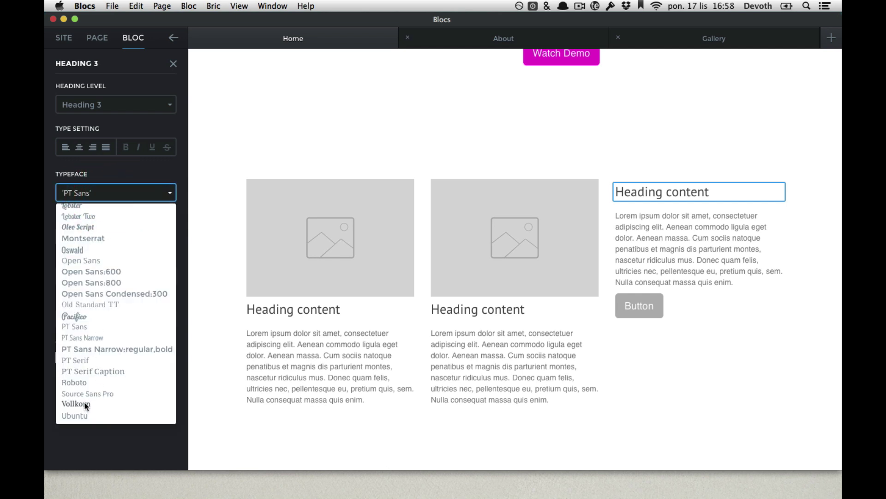
{"action": "left_click", "coordinate": [73, 316]}
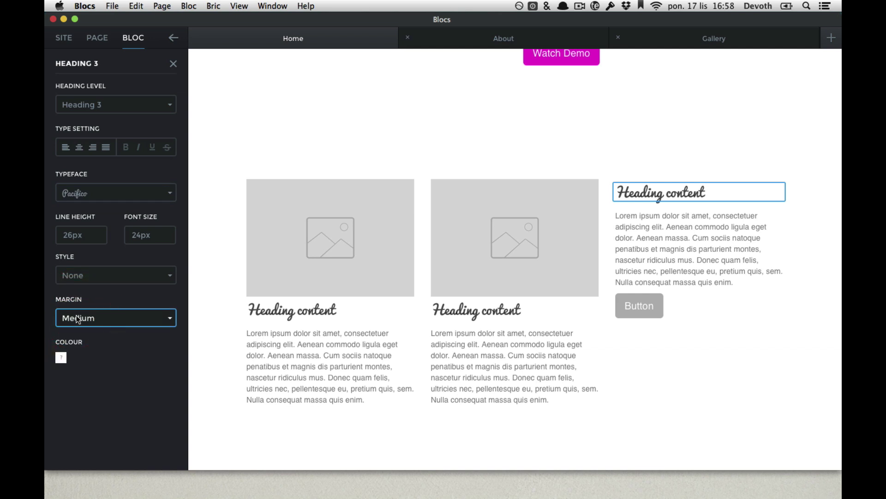
- Set the paragraph text typeface to PT Sans, then deselect it
{"action": "left_click", "coordinate": [318, 374]}
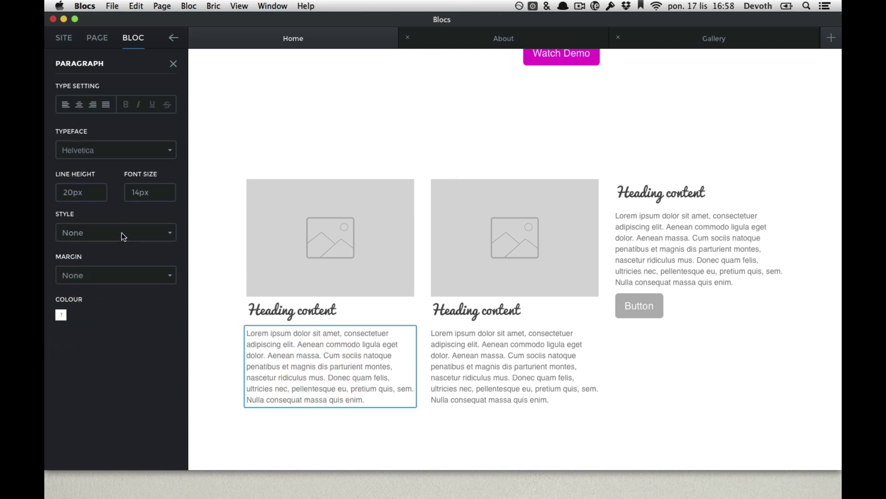
{"action": "left_click", "coordinate": [114, 154]}
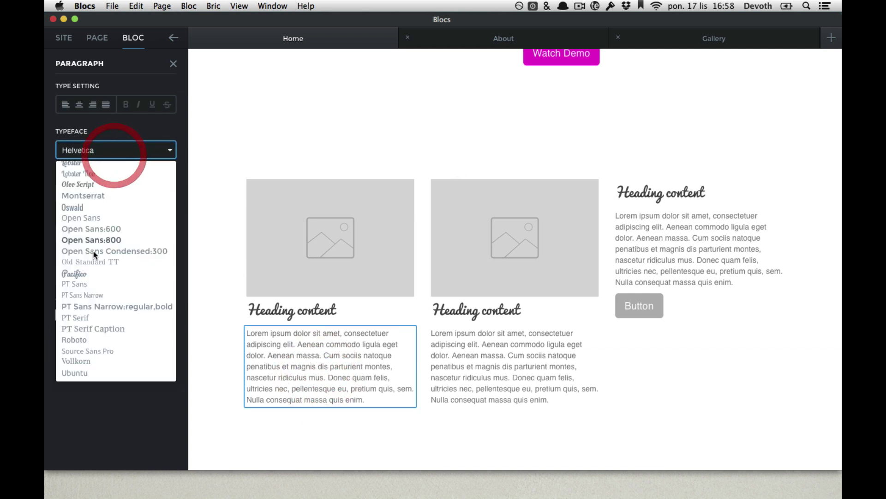
{"action": "left_click", "coordinate": [86, 283]}
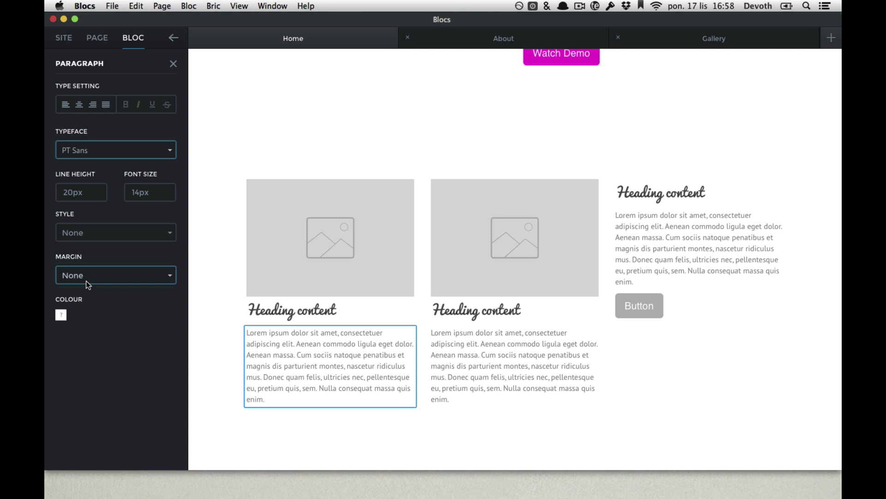
{"action": "left_click", "coordinate": [805, 314]}
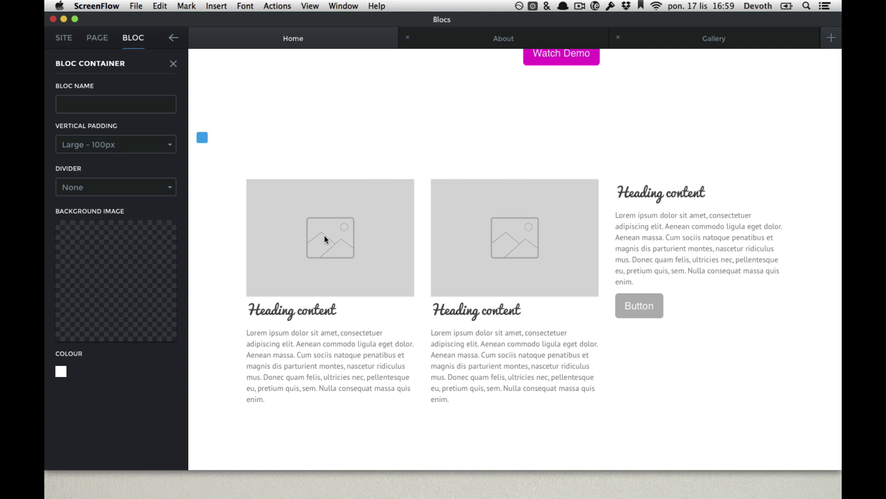
{"action": "left_click", "coordinate": [244, 95]}
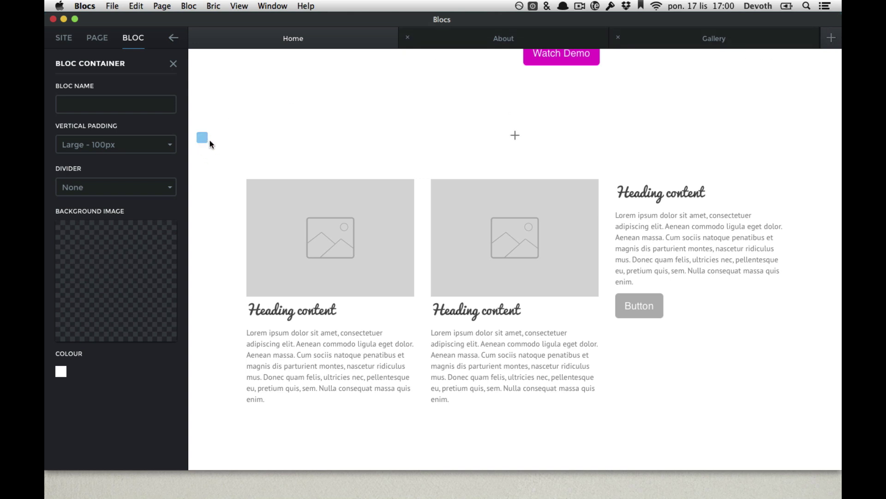
{"action": "left_click", "coordinate": [201, 137]}
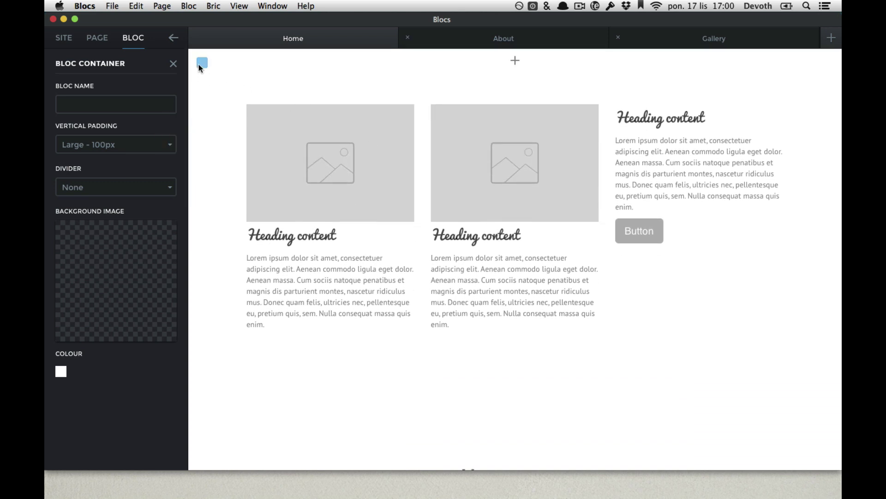
{"action": "left_click", "coordinate": [200, 62]}
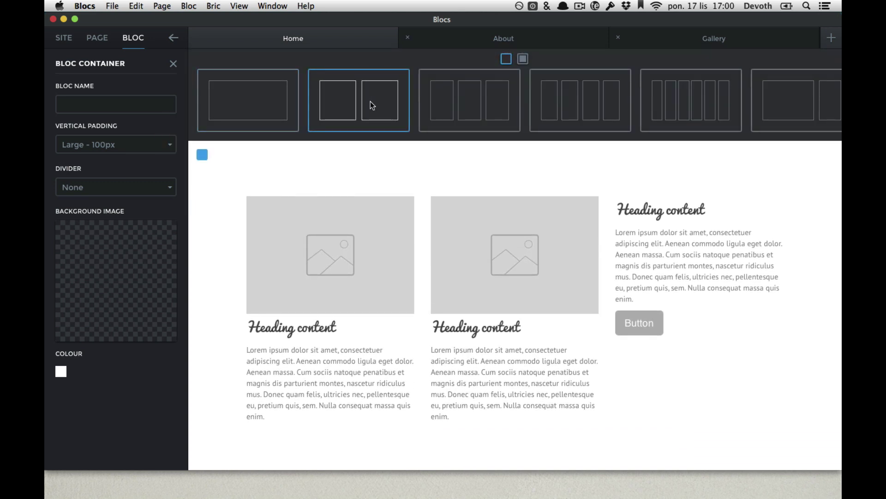
{"action": "left_click", "coordinate": [258, 178]}
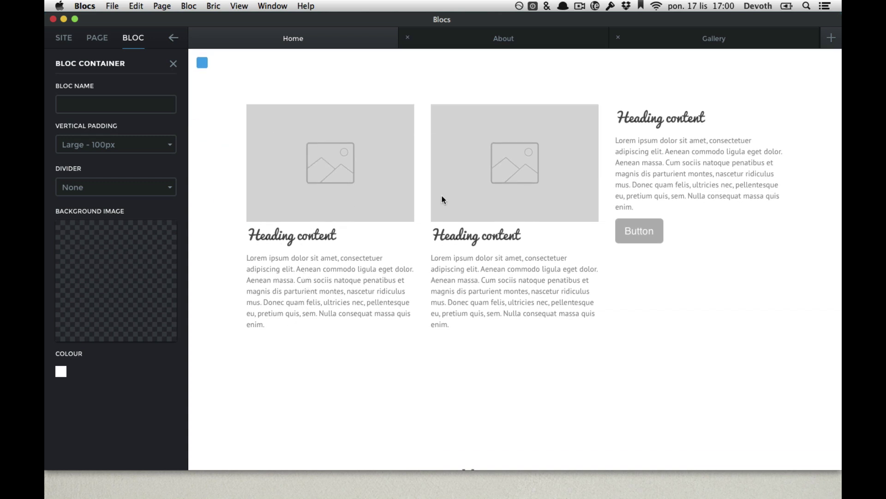
{"action": "left_click", "coordinate": [380, 267]}
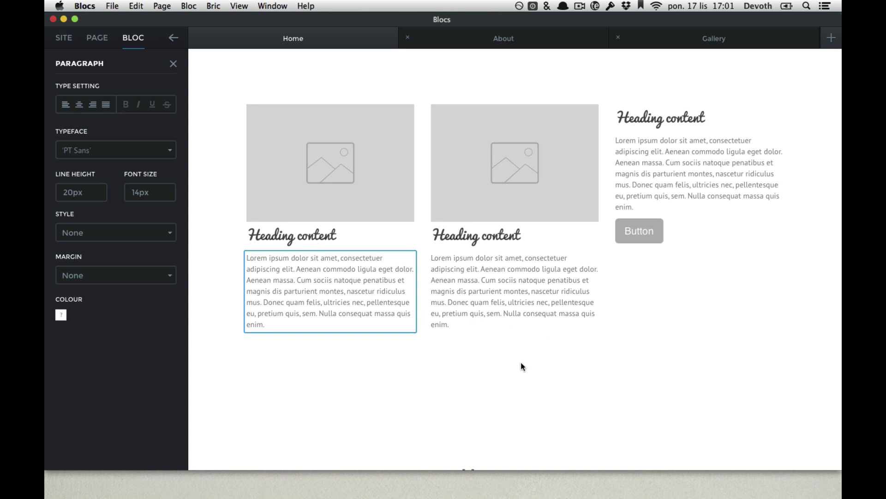
- Deselect the paragraph and select the third column's Button to view its settings
{"action": "left_click", "coordinate": [612, 372]}
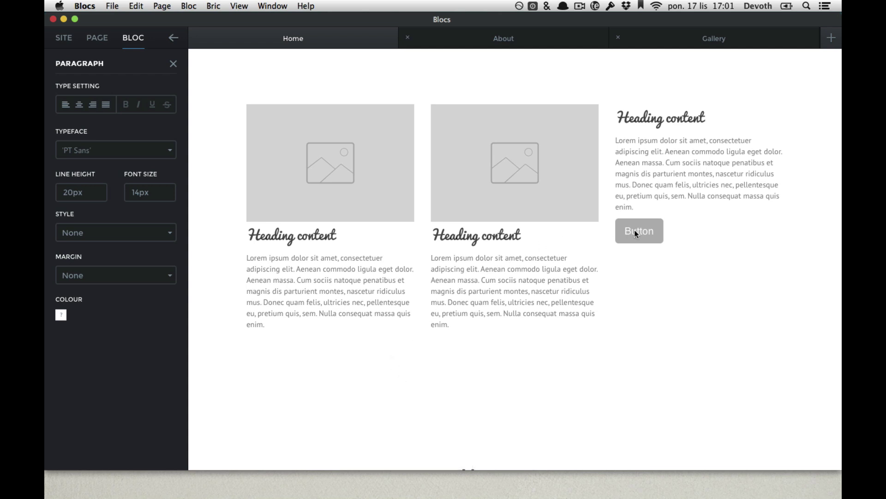
{"action": "left_click", "coordinate": [653, 234]}
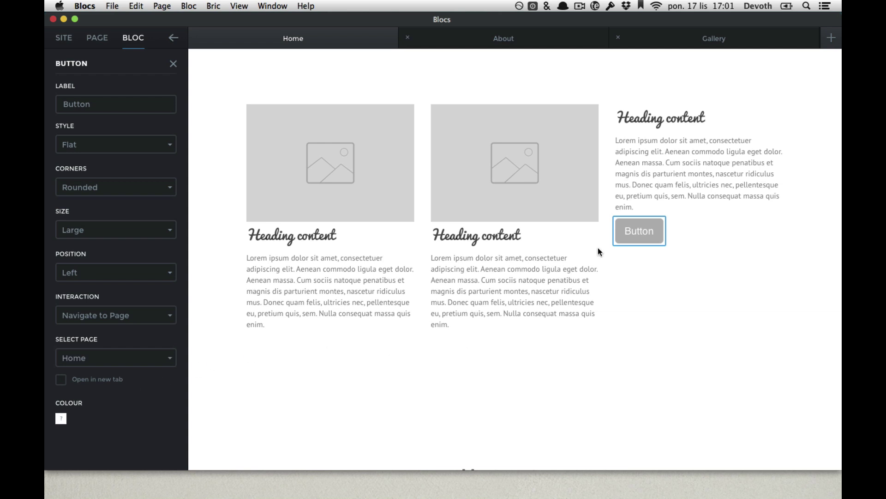
- Colour the navbar's About link green (#a9e623), leaving Home and Gallery dark grey
{"action": "scroll", "coordinate": [598, 247], "scroll_direction": "up", "scroll_amount": 10}
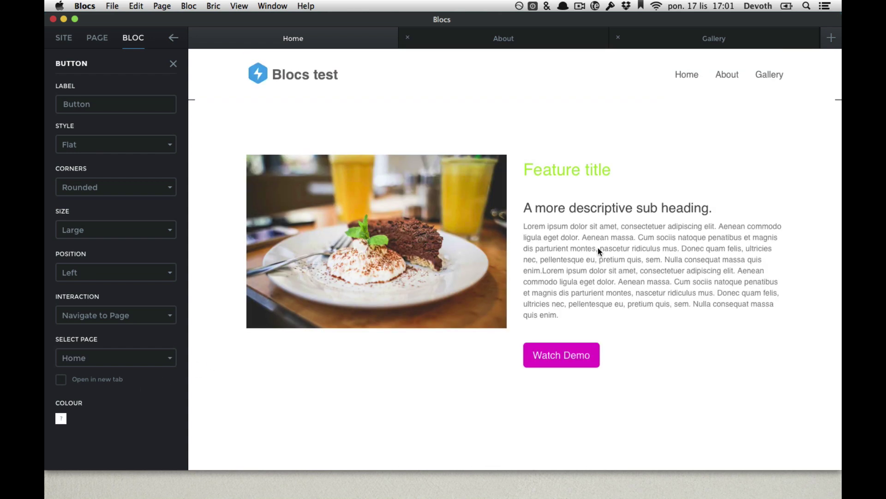
{"action": "left_click", "coordinate": [727, 75]}
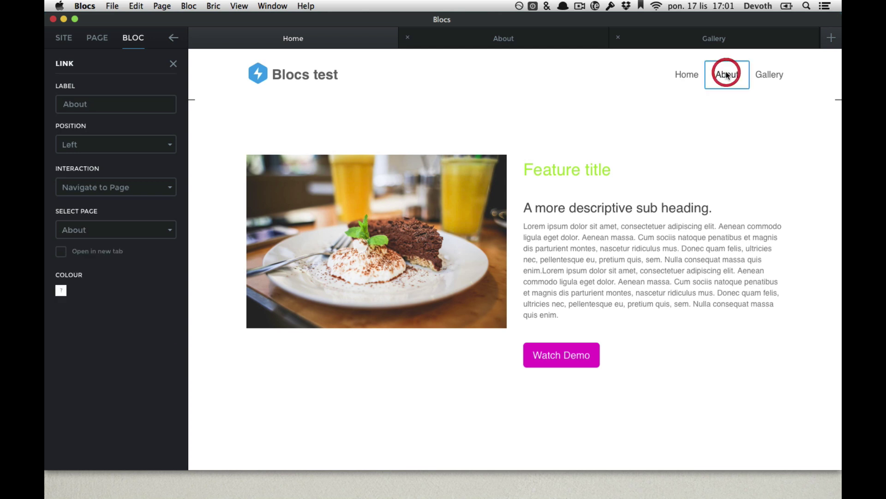
{"action": "left_click", "coordinate": [62, 292]}
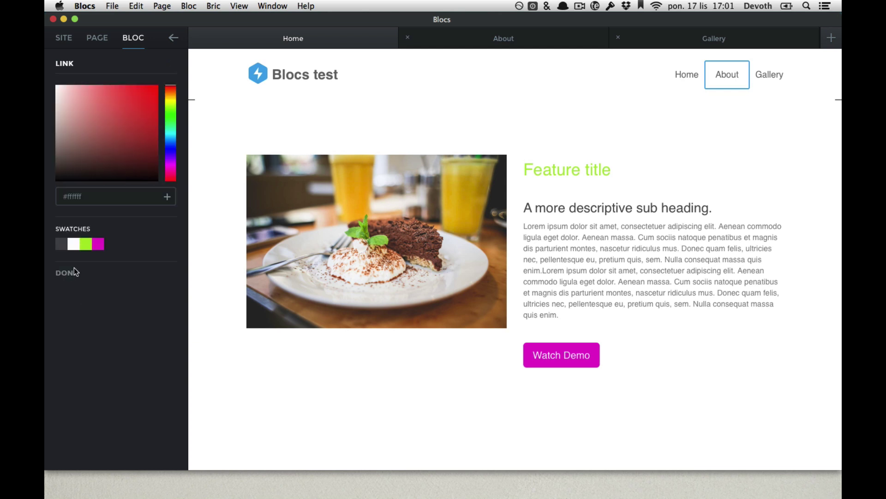
{"action": "left_click", "coordinate": [82, 245]}
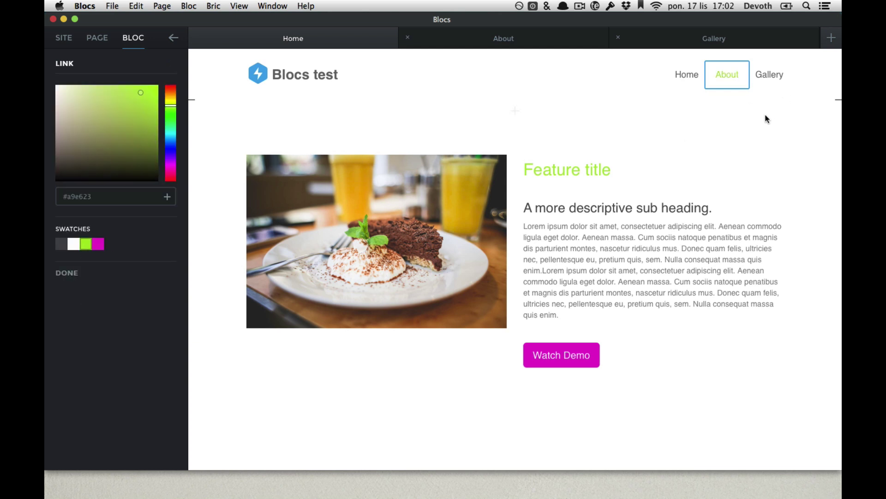
{"action": "left_click", "coordinate": [734, 153]}
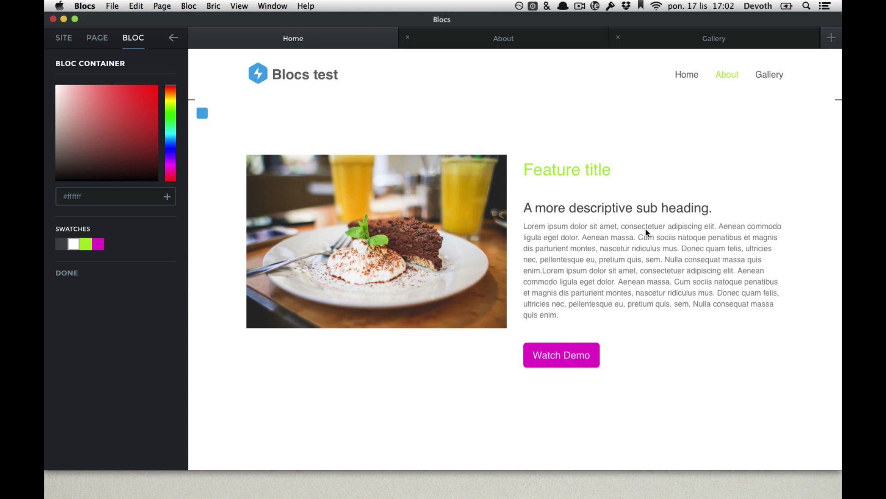
- Make the footer's Twitter link green
{"action": "scroll", "coordinate": [646, 229], "scroll_direction": "down", "scroll_amount": 10}
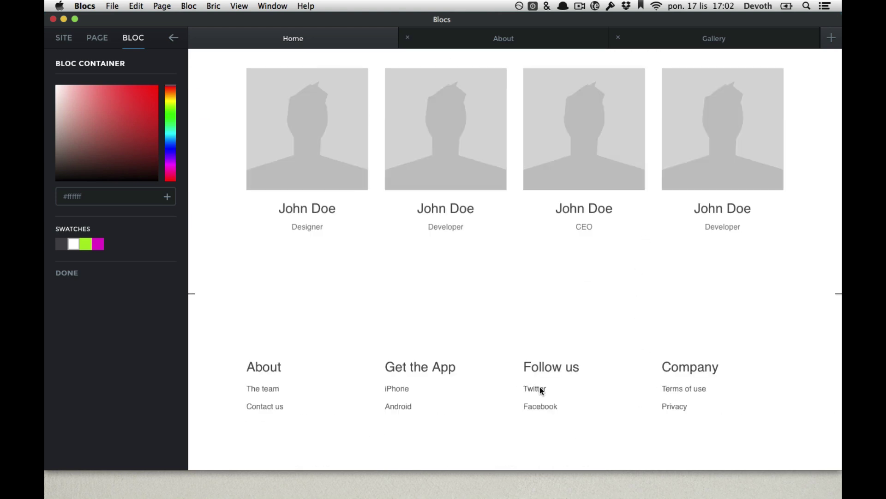
{"action": "left_click", "coordinate": [538, 389]}
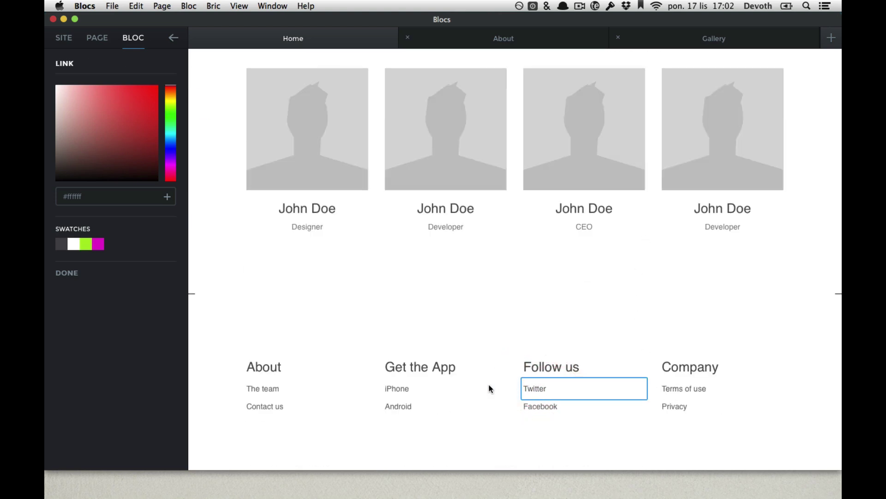
{"action": "left_click", "coordinate": [88, 245]}
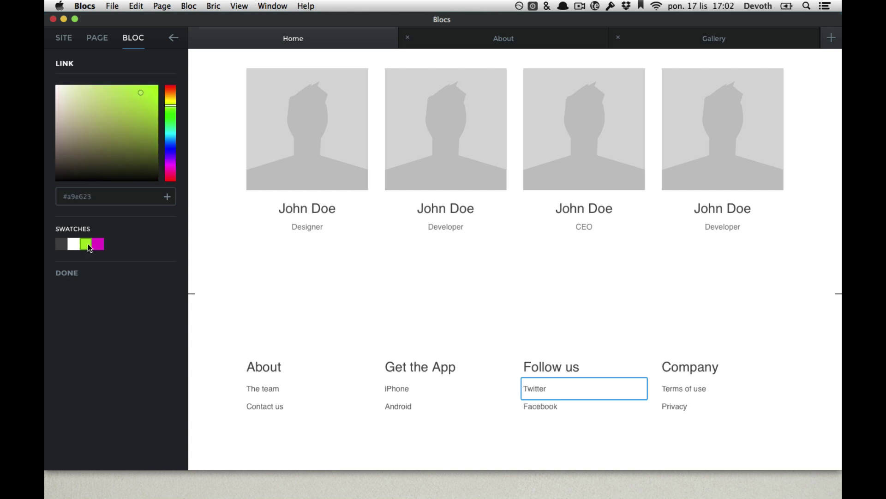
{"action": "left_click", "coordinate": [65, 273]}
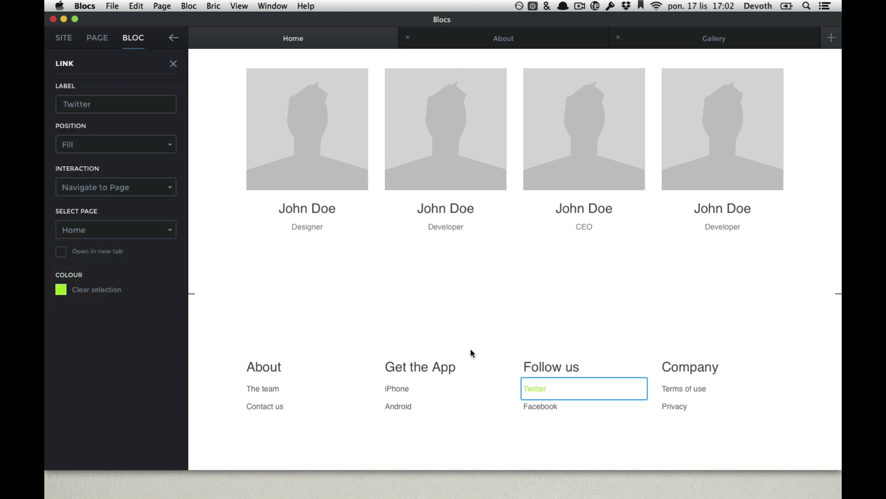
{"action": "left_click", "coordinate": [525, 382]}
{"action": "left_click", "coordinate": [539, 396]}
- Make the footer's iPhone link magenta
{"action": "left_click", "coordinate": [405, 390]}
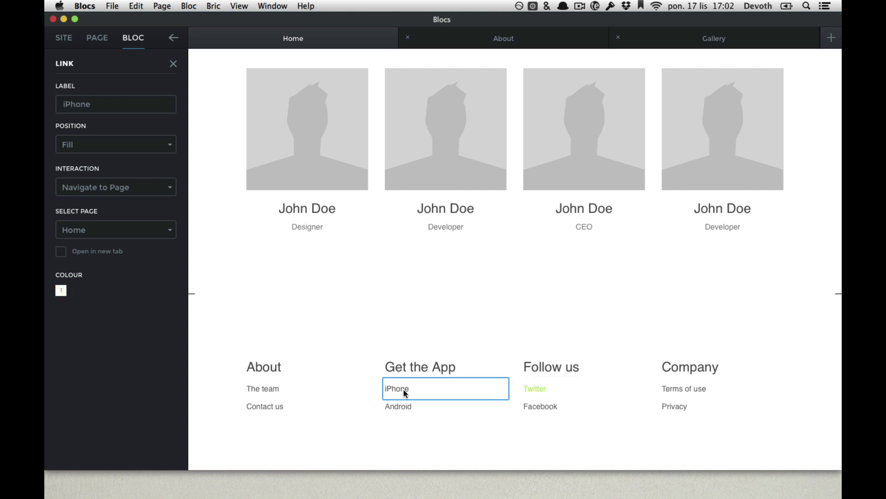
{"action": "left_click", "coordinate": [62, 291]}
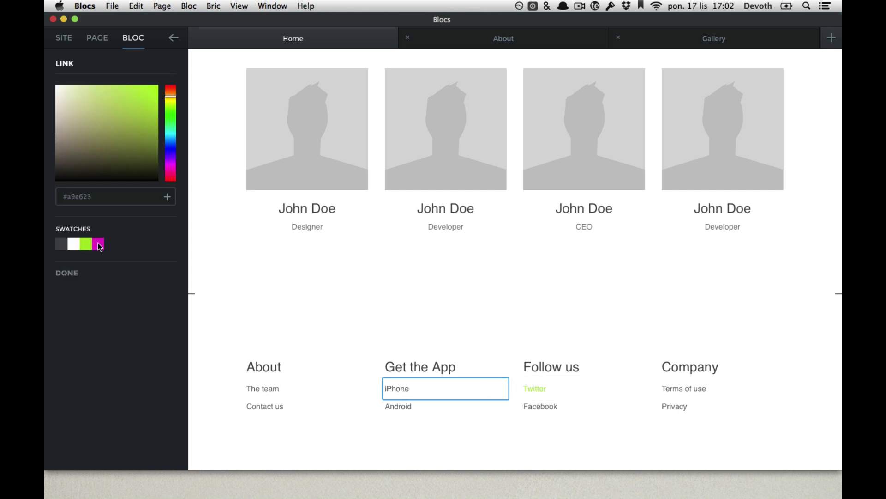
{"action": "left_click", "coordinate": [98, 244]}
{"action": "left_click", "coordinate": [68, 273]}
{"action": "left_click", "coordinate": [351, 291]}
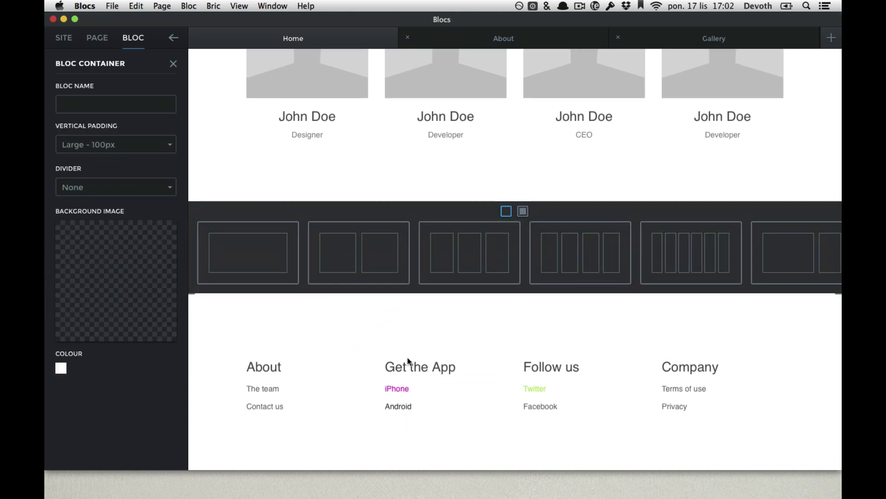
{"action": "left_click", "coordinate": [445, 338]}
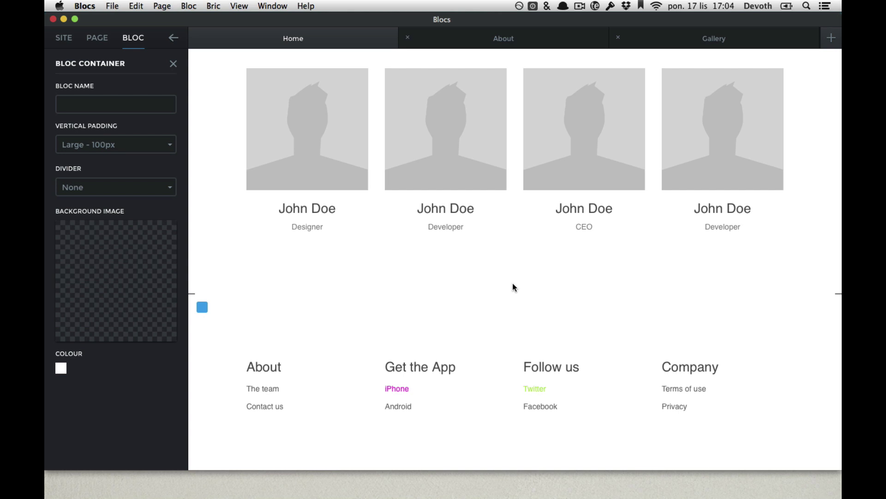
{"action": "scroll", "coordinate": [513, 284], "scroll_direction": "up", "scroll_amount": 10}
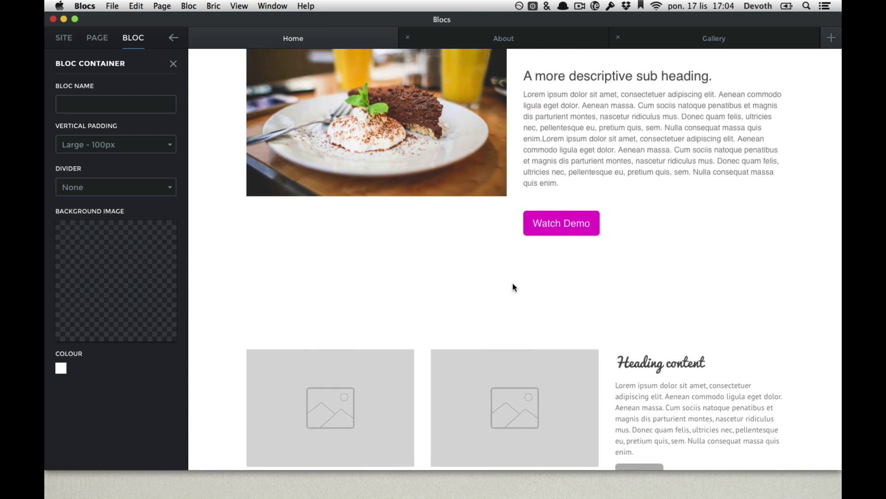
{"action": "scroll", "coordinate": [513, 286], "scroll_direction": "up", "scroll_amount": 5}
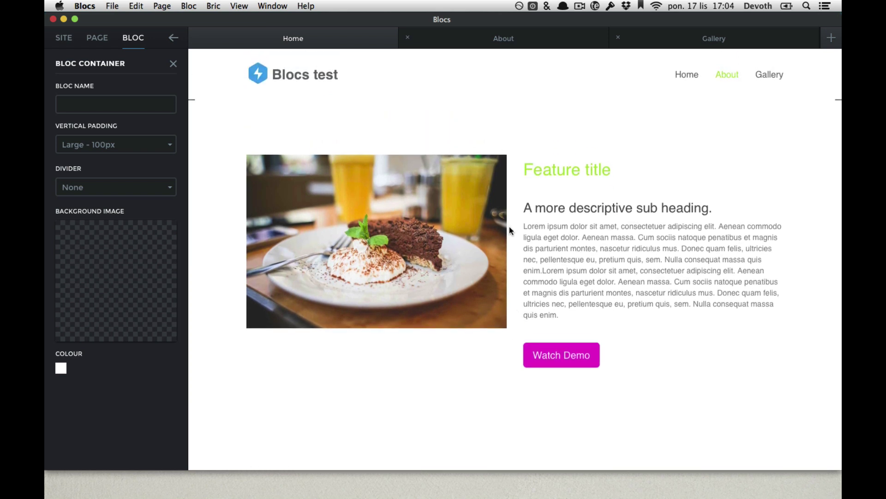
{"action": "scroll", "coordinate": [466, 414], "scroll_direction": "down", "scroll_amount": 6}
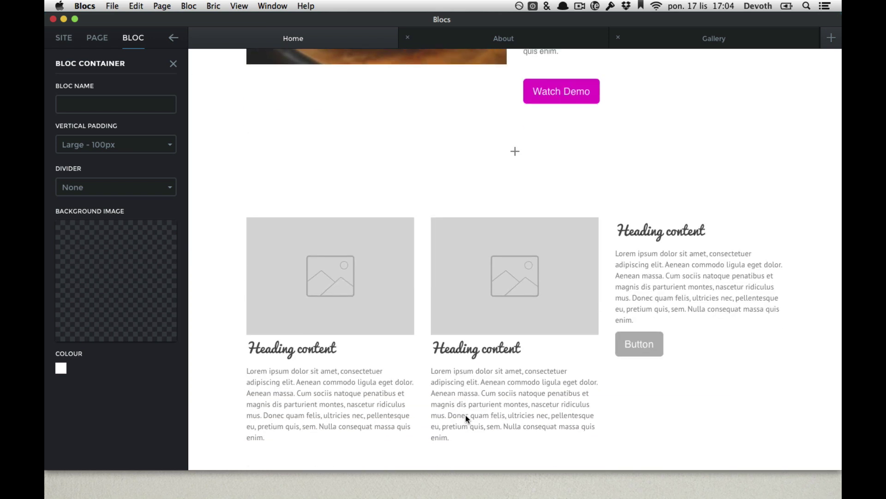
{"action": "scroll", "coordinate": [435, 350], "scroll_direction": "up", "scroll_amount": 6}
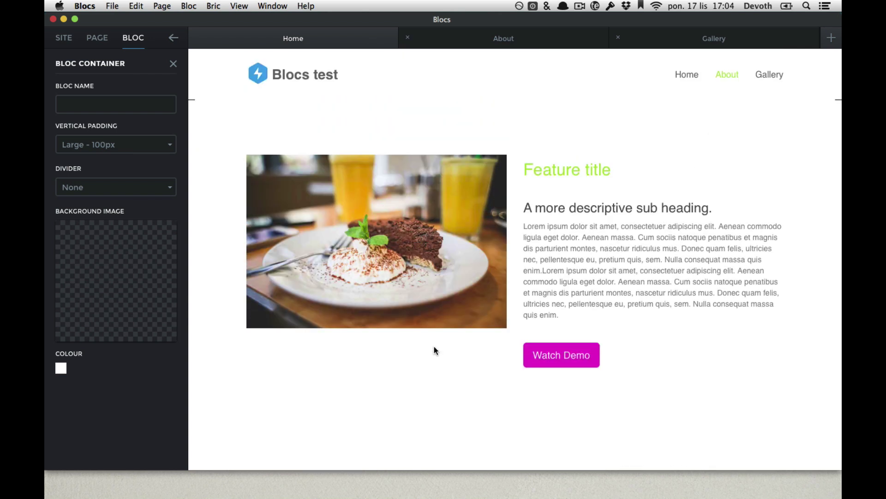